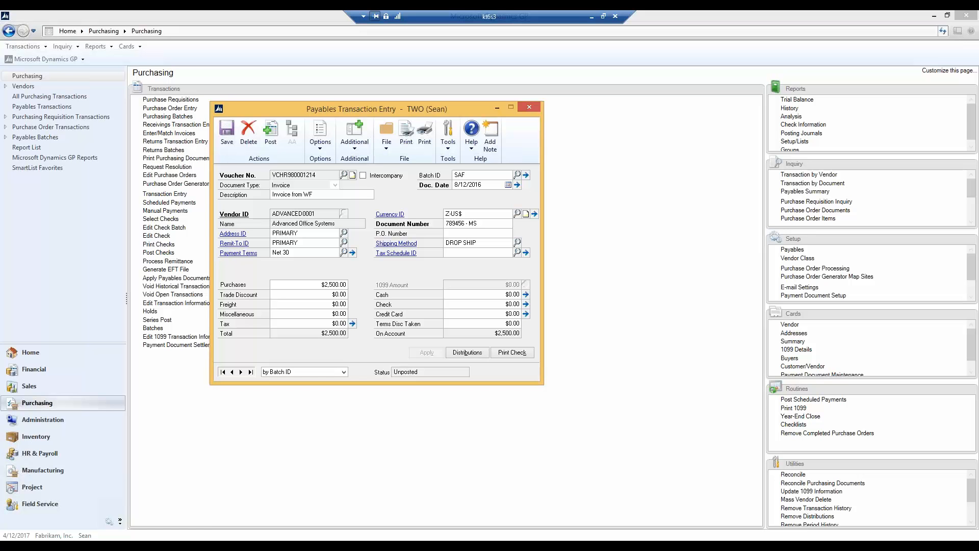
- Tag the file "PO 2078 Fabrikam - Bus Equip" to the open payables transaction with the comment "PO" and send it to KwikTag
left_click(356, 149)
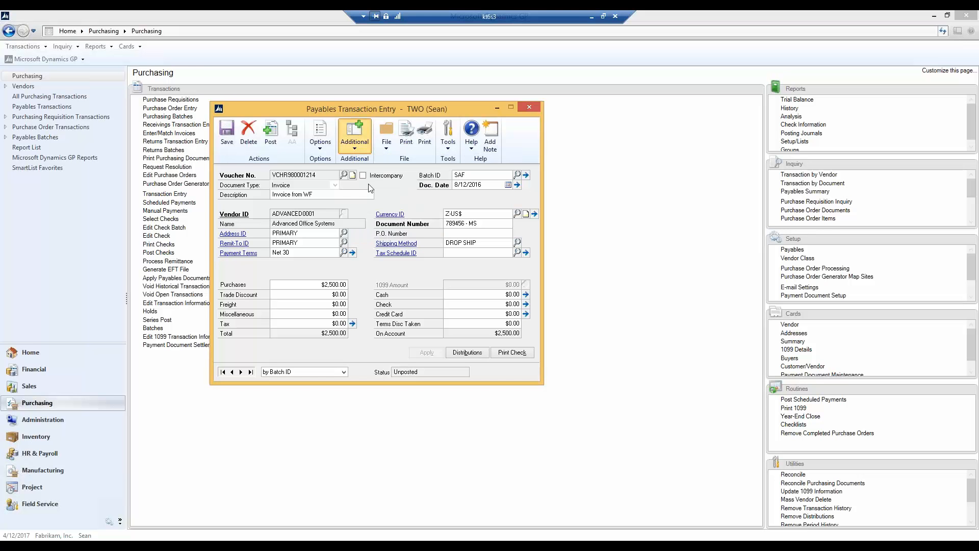
left_click(370, 188)
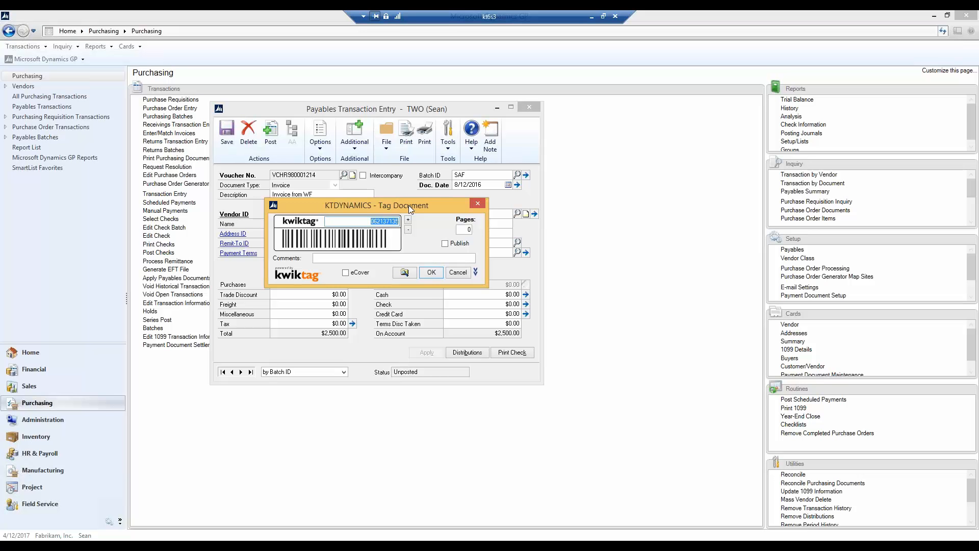
left_click_drag(414, 206, 522, 218)
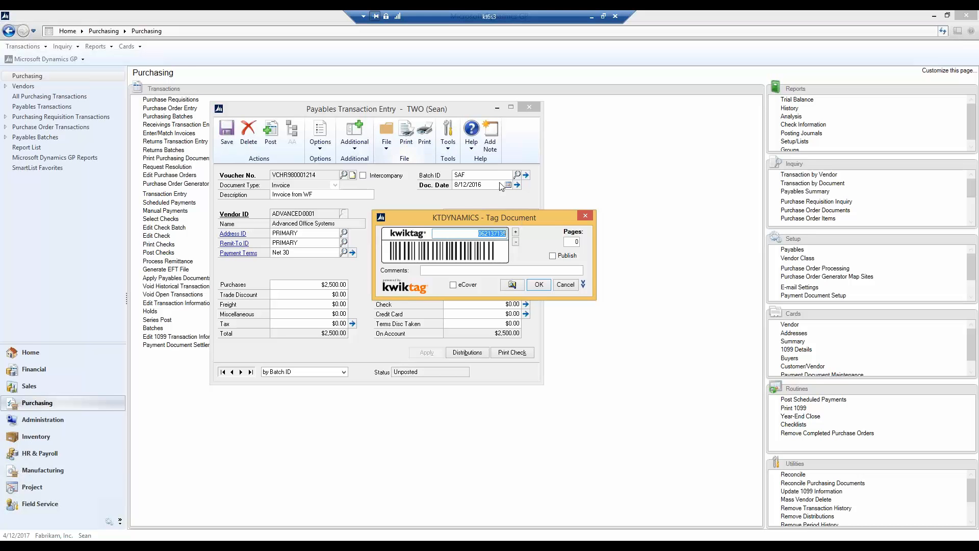
left_click(447, 271)
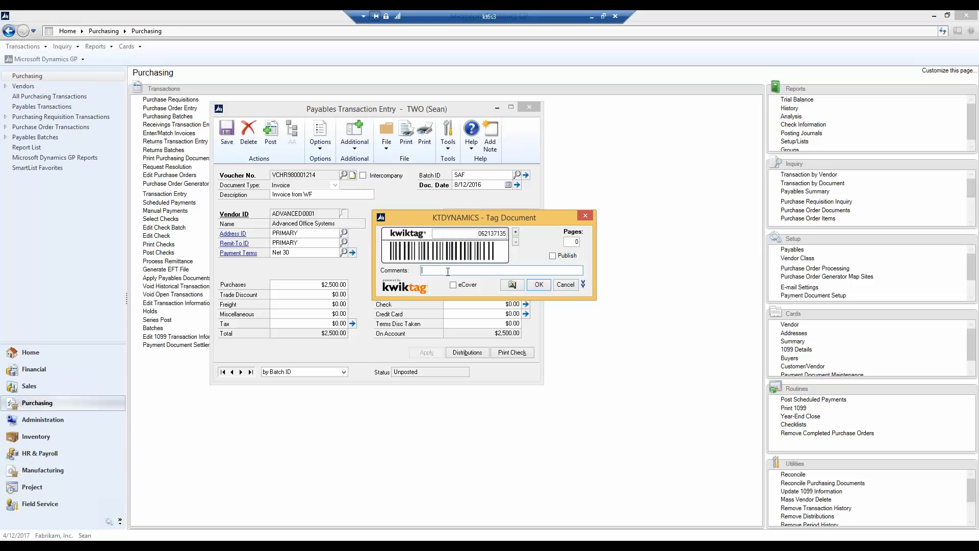
type("PO")
left_click(512, 285)
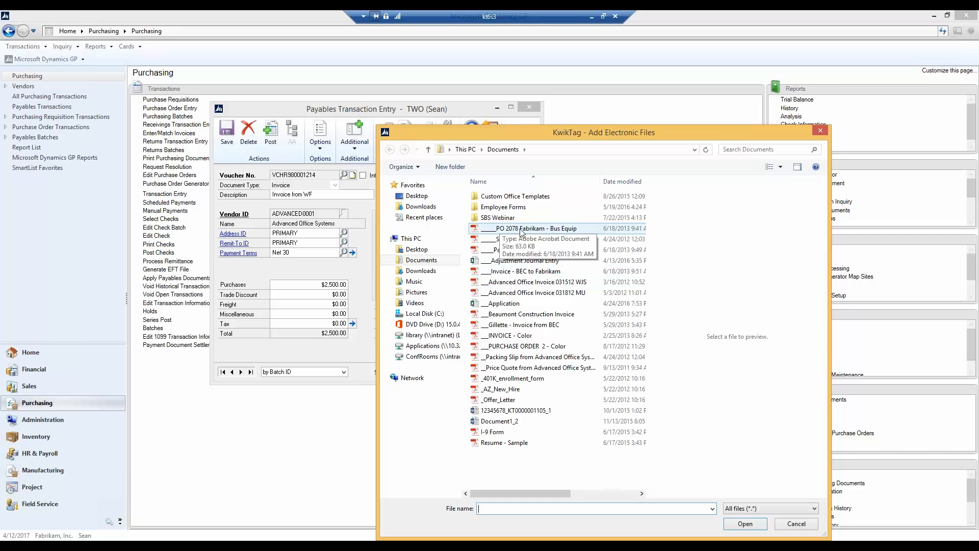
double_click(517, 230)
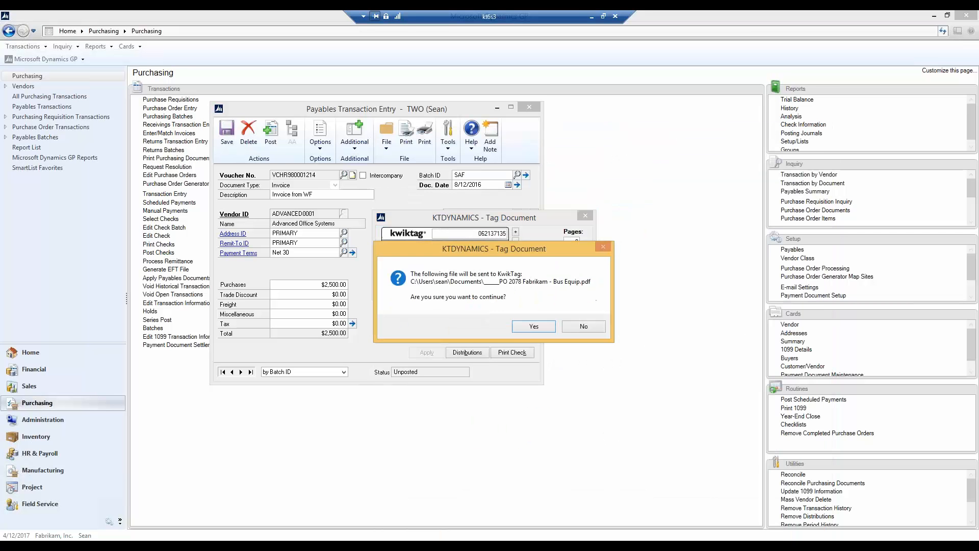
left_click(532, 324)
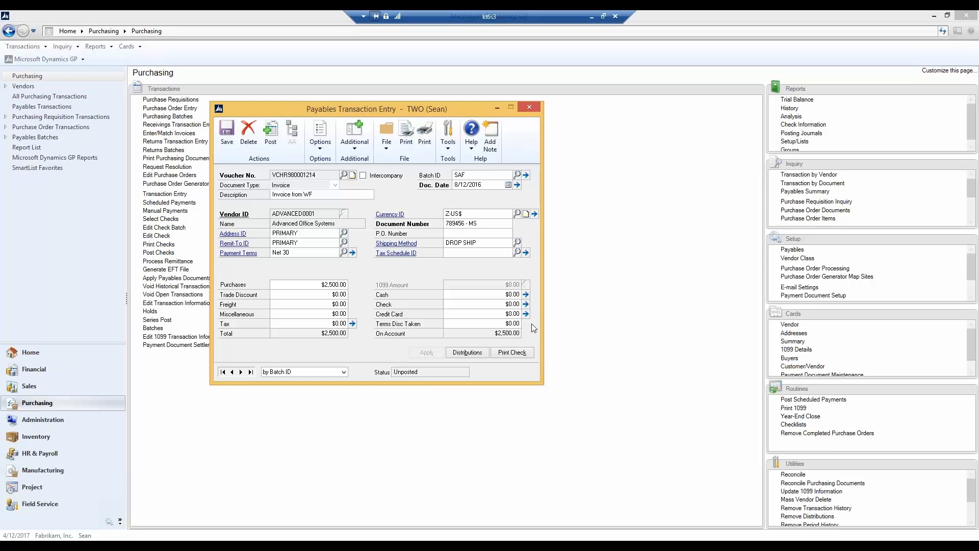
- View the documents linked to the payables transaction, open the one commented "Invoice from WF", and close both windows after reading
left_click(360, 149)
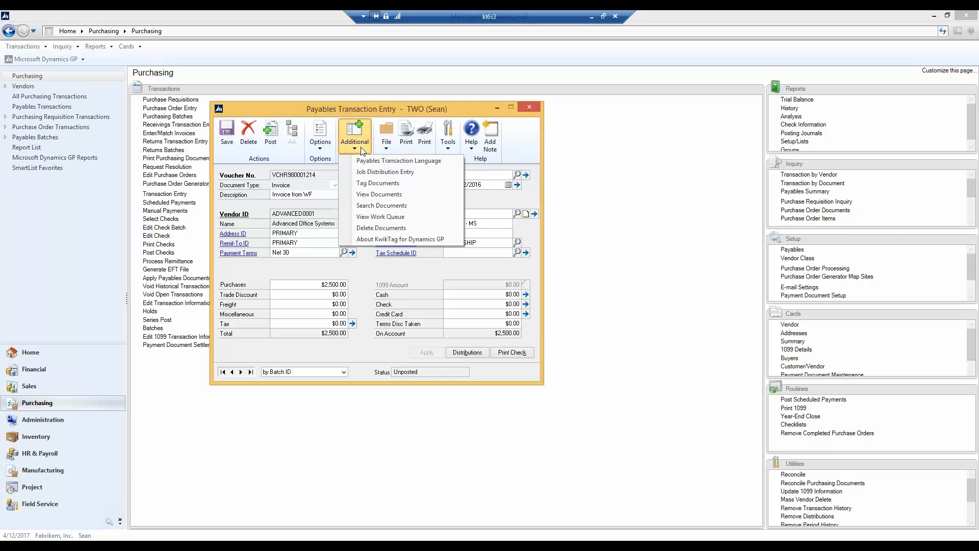
left_click(383, 194)
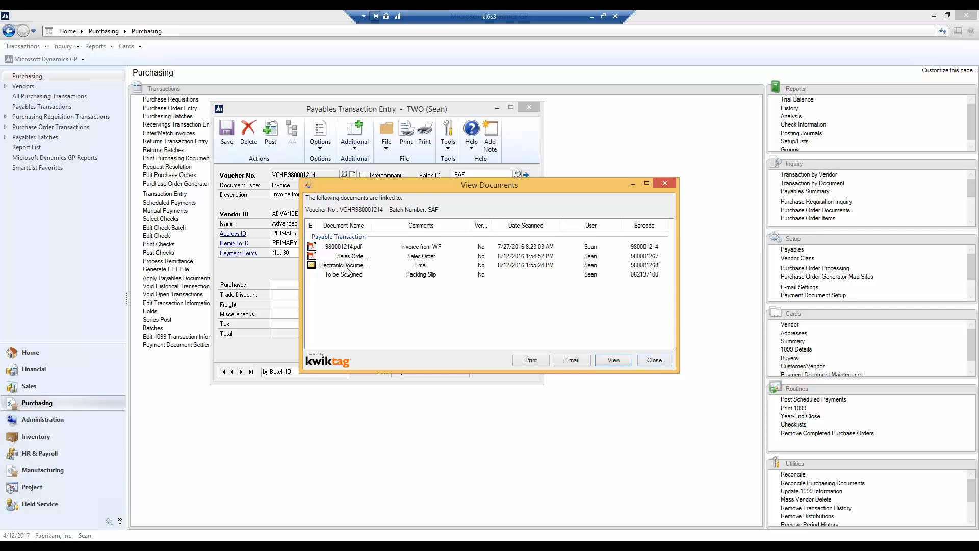
left_click(354, 249)
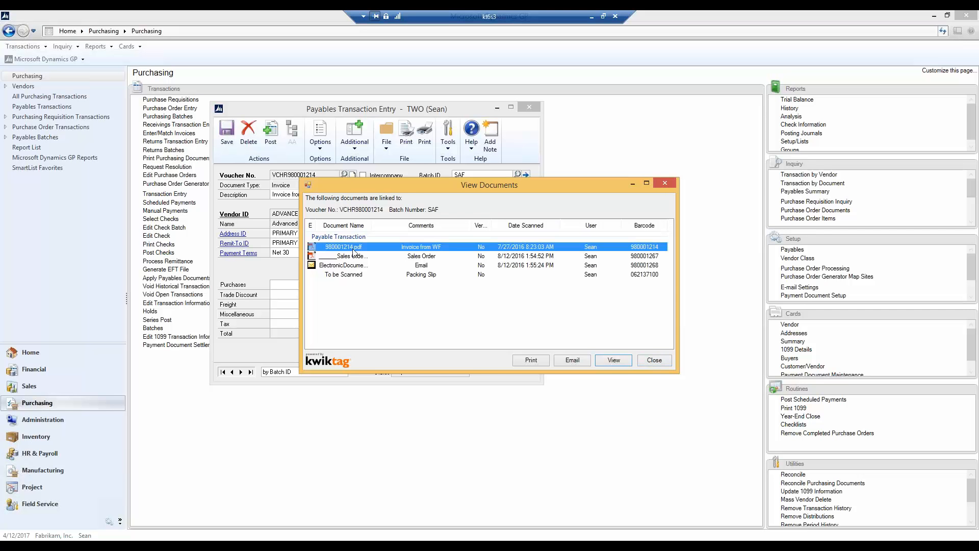
double_click(354, 248)
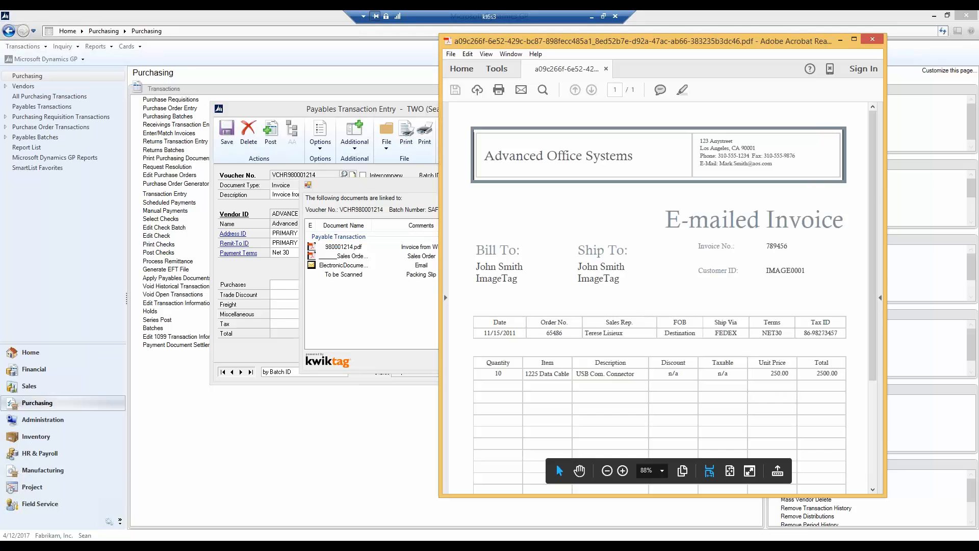
left_click(873, 39)
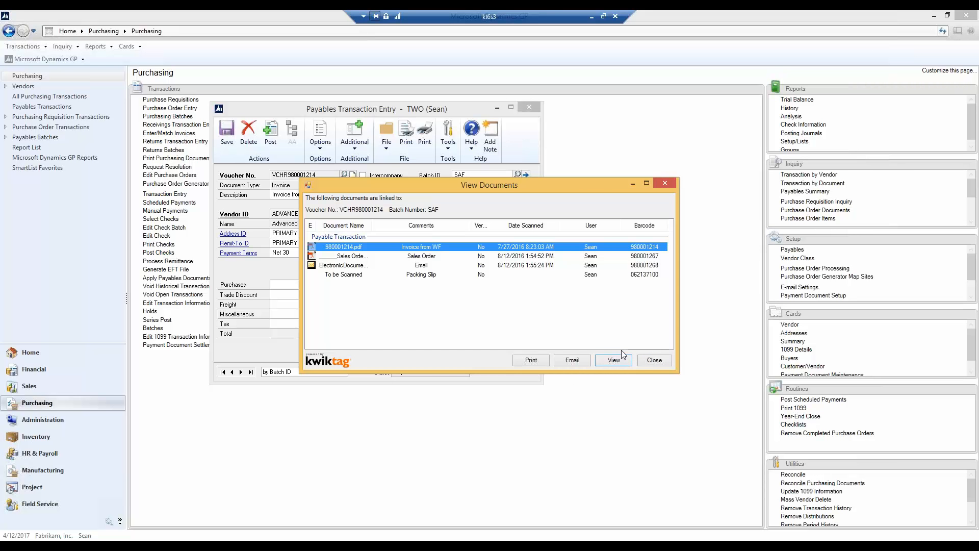
left_click(652, 360)
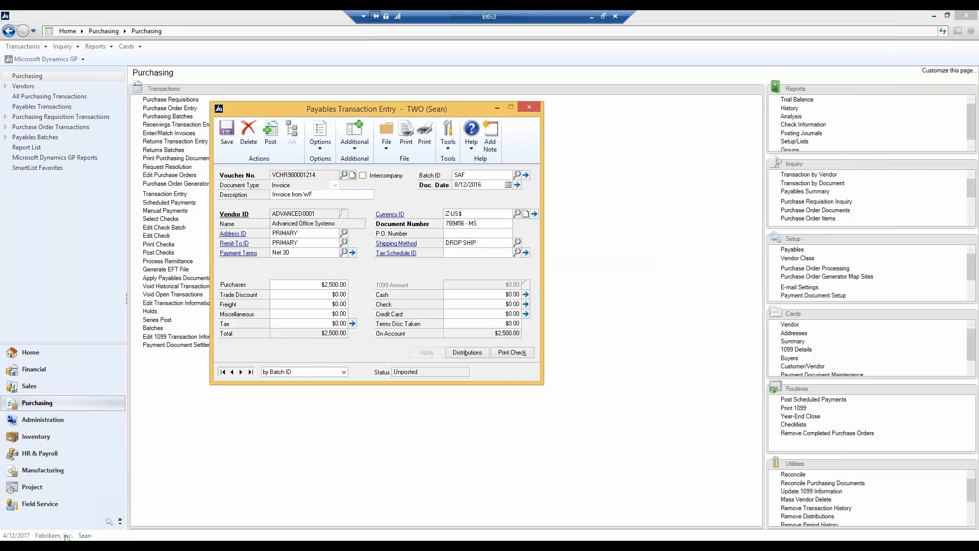
- Switch to the KwikTag work queue in the browser and assign the selected emailed invoice to the Invoices drawer
mouse_move(66, 538)
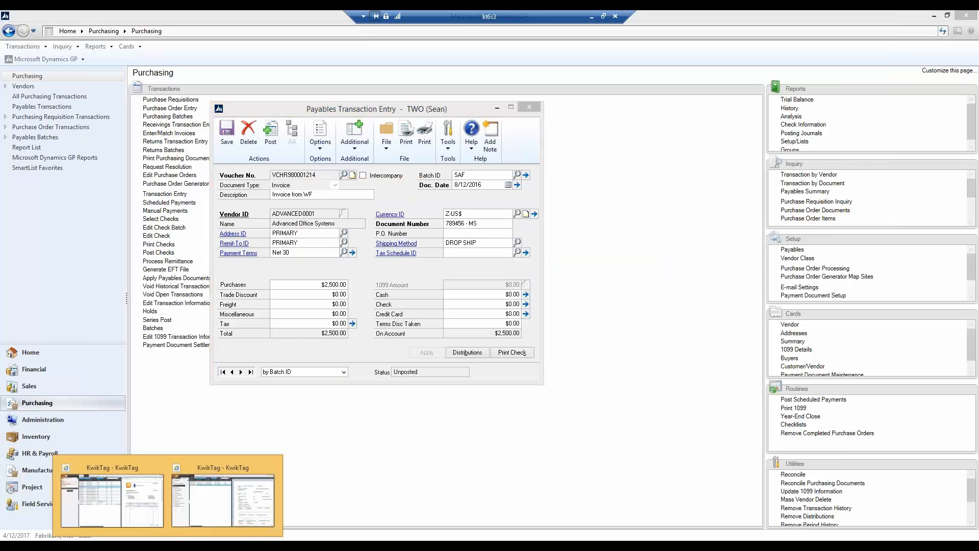
left_click(121, 519)
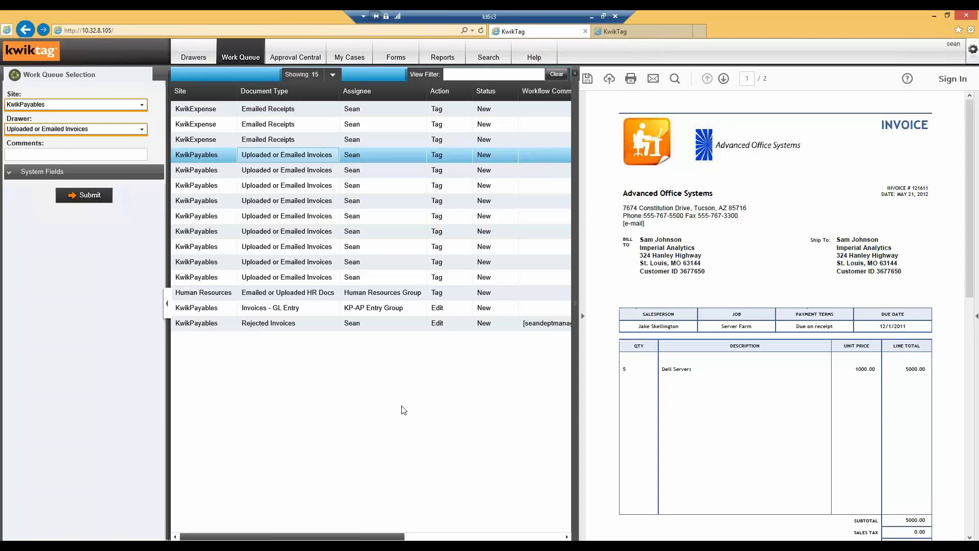
left_click(142, 130)
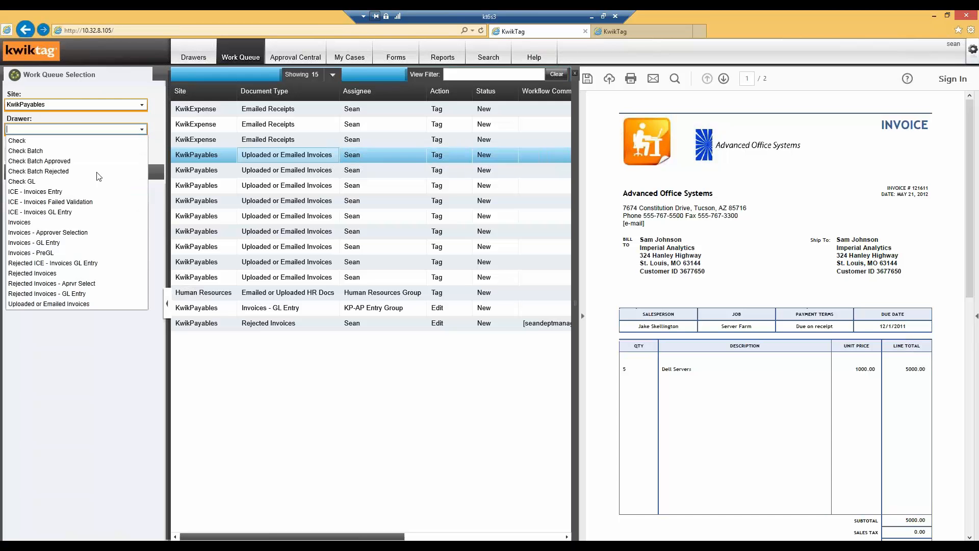
left_click(31, 223)
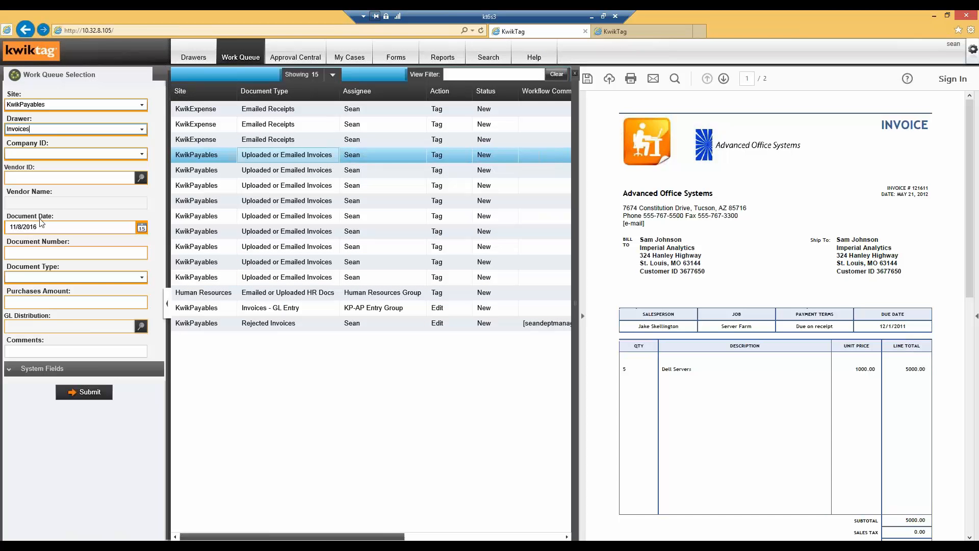
- Set the invoice's company to Fabrikam, Inc. and its vendor to Advanced Office Systems (ADVANCED0001)
left_click(143, 154)
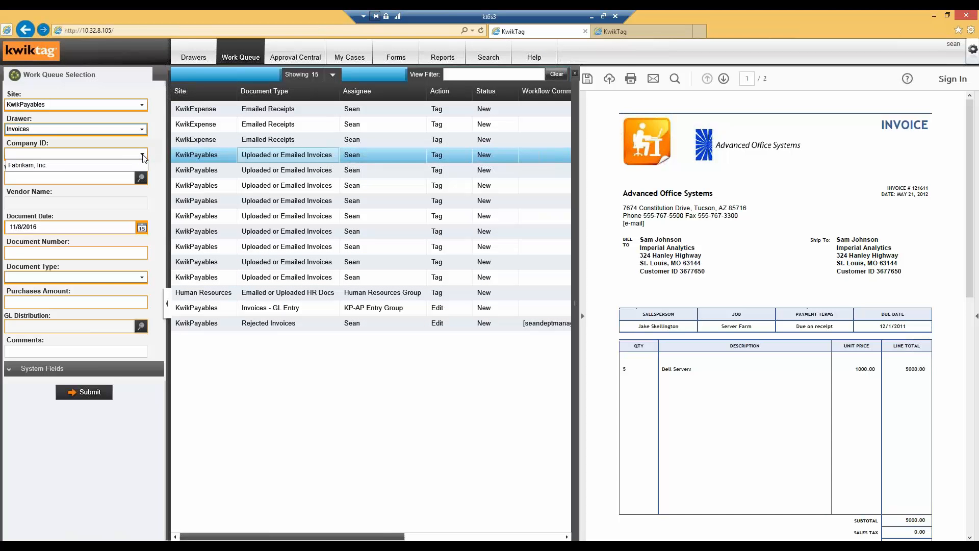
left_click(61, 166)
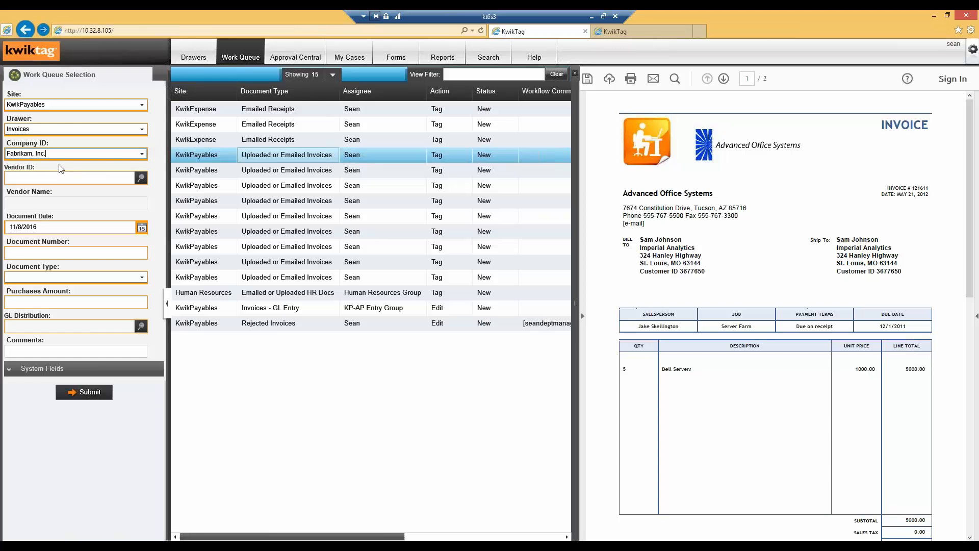
left_click(141, 178)
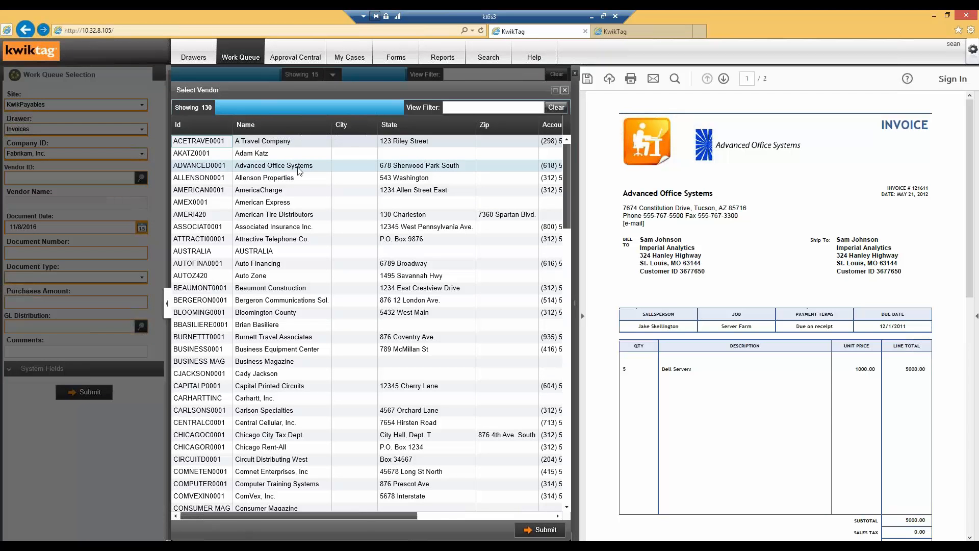
left_click(300, 168)
double_click(300, 168)
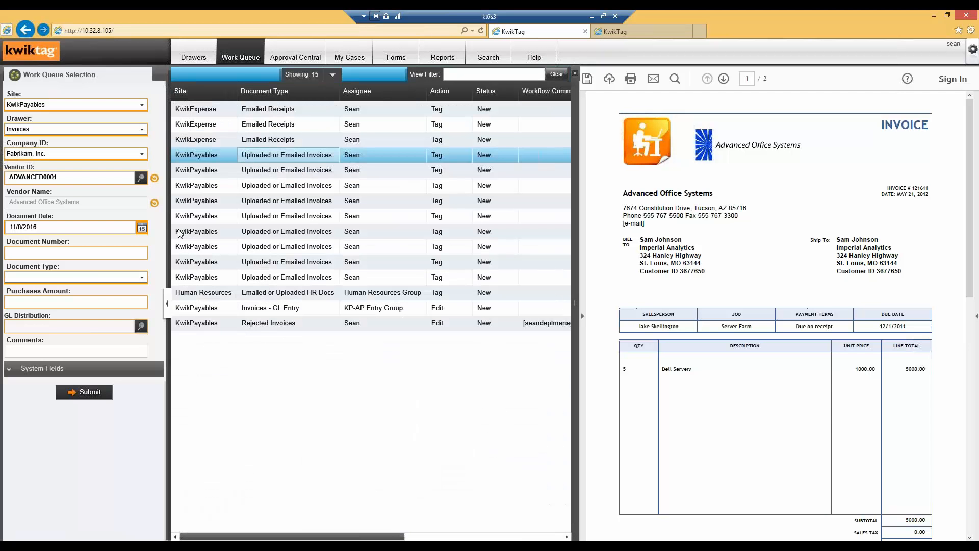
- Copy the invoice number from the previewed document into Document Number and append a suffix so it reads "121611 - Turnkey"
left_click(54, 253)
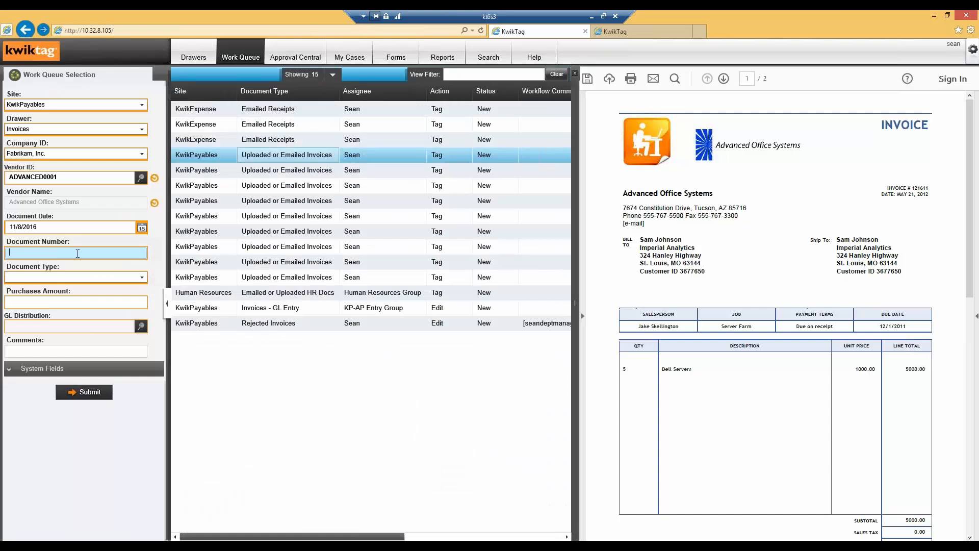
left_click_drag(929, 187, 911, 185)
right_click(911, 186)
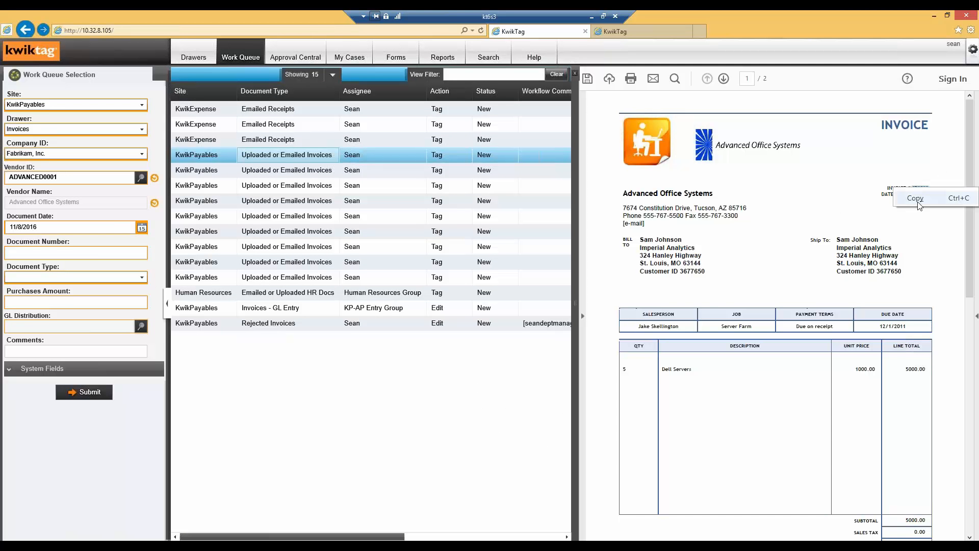
left_click(916, 199)
left_click(37, 254)
right_click(36, 254)
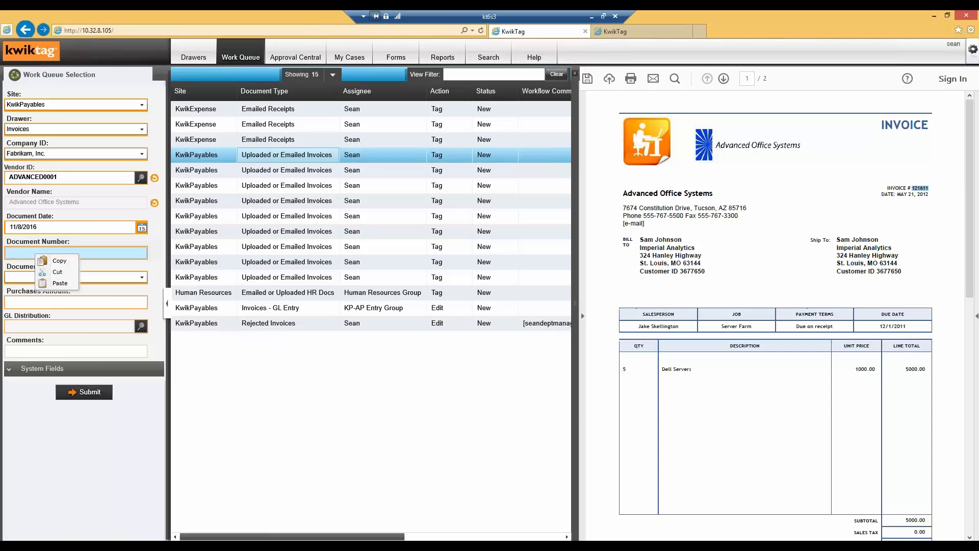
left_click(60, 283)
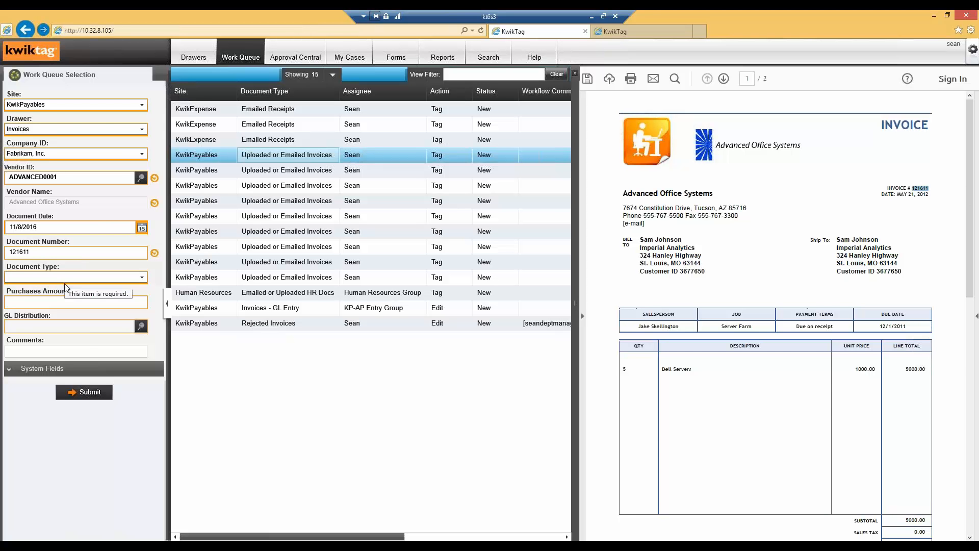
left_click(60, 253)
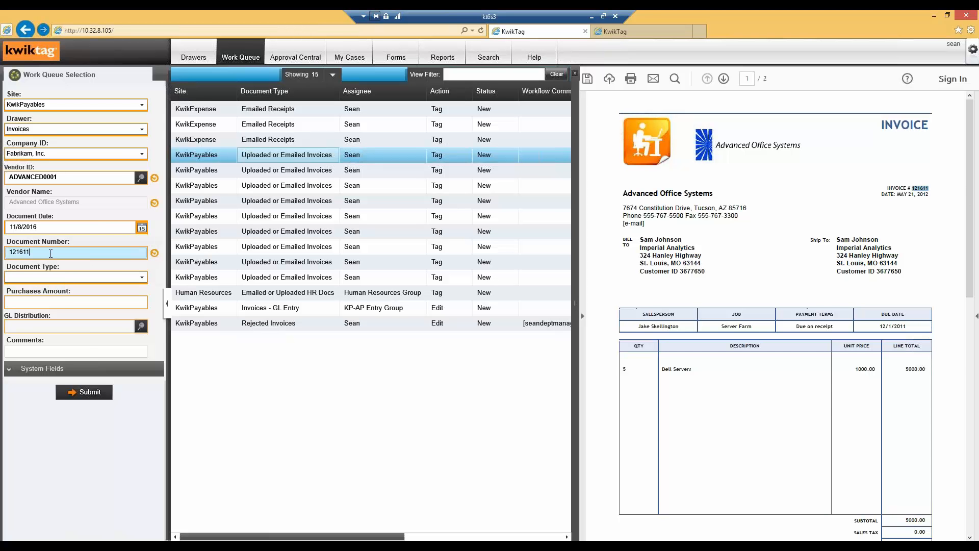
type("- Turnkey")
- Set the document type to Invoice and the purchases amount to 5000
left_click(142, 277)
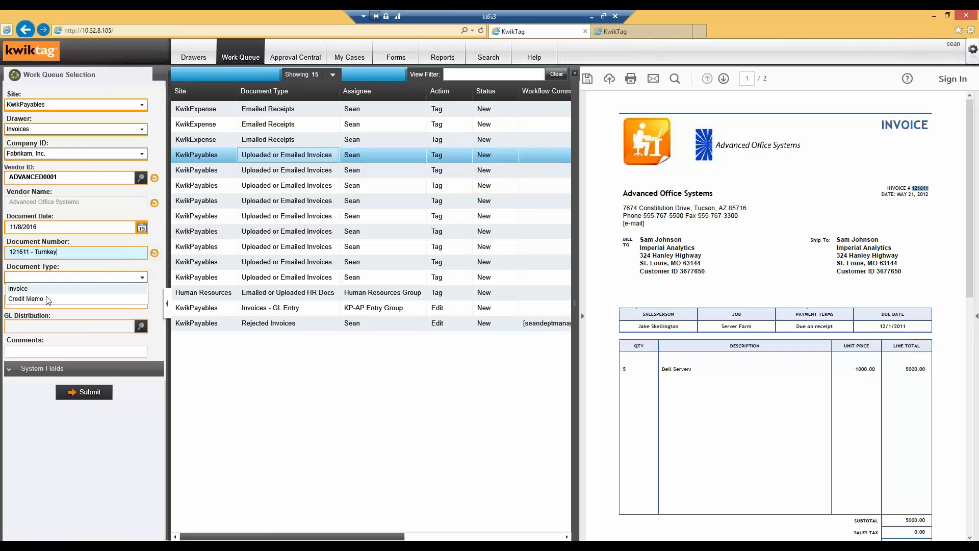
left_click(32, 289)
left_click(33, 302)
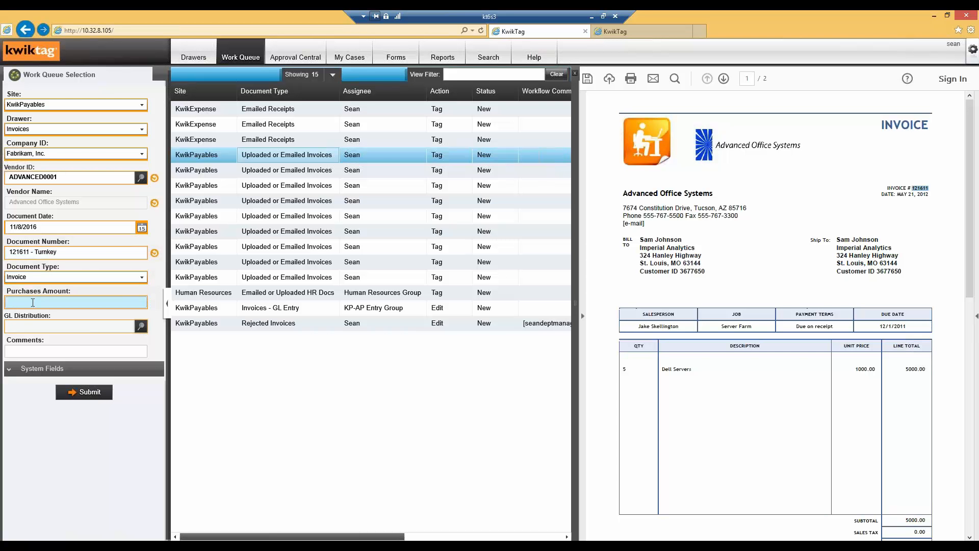
type("5000")
- Accept the vendor's default GL distribution for the invoice and submit the completed invoice from the work queue
left_click(140, 326)
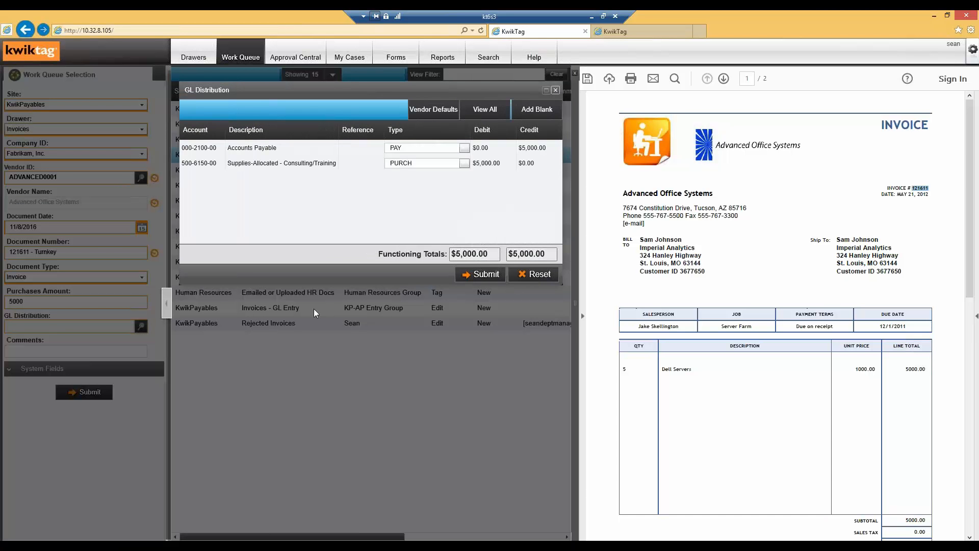
left_click(430, 167)
left_click(482, 275)
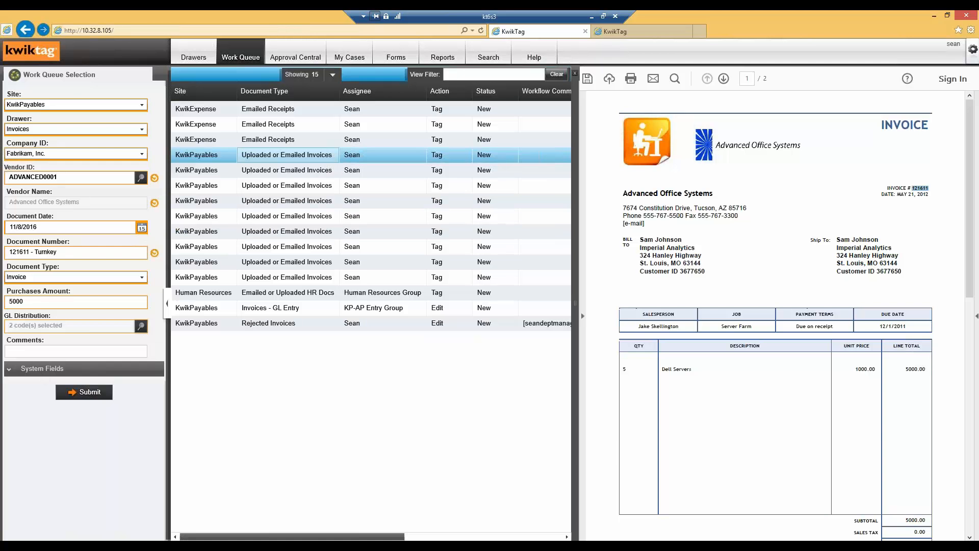
left_click(87, 396)
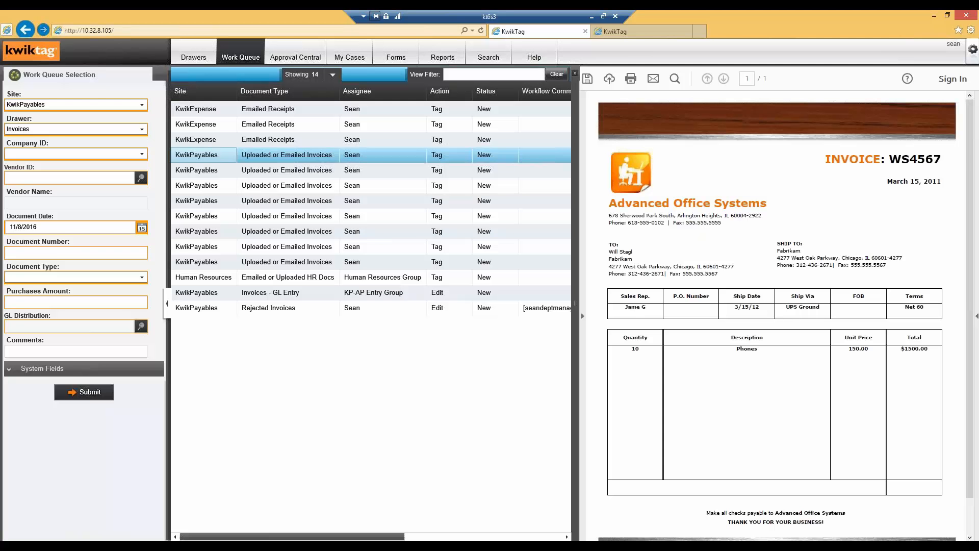
- Preview the last of the KwikExpense emailed receipts in the work queue and try to rotate its image by 90 degrees
left_click(302, 138)
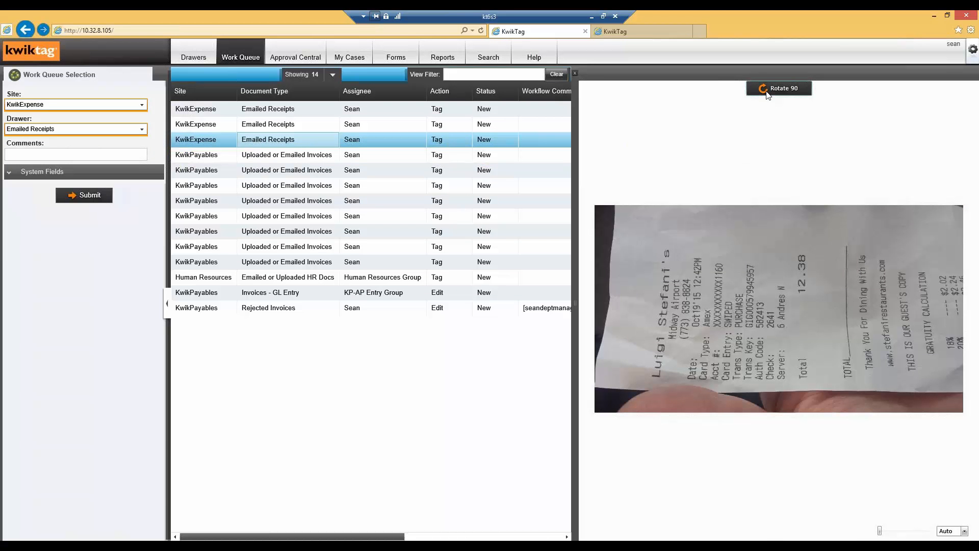
left_click(767, 94)
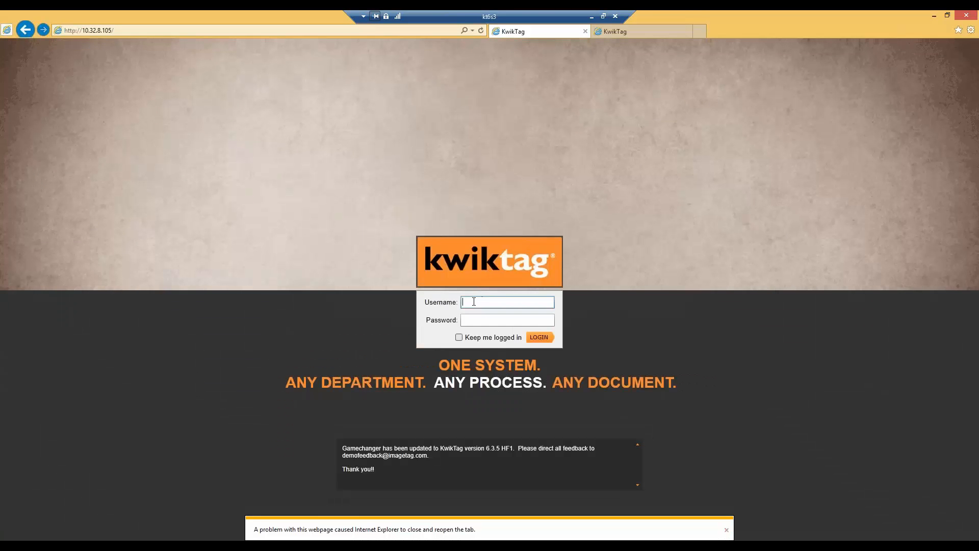
- Log in to KwikTag with the username and the account password, re-entering the password after the mistyped attempt
type("sean")
key("Tab")
type("•••••••")
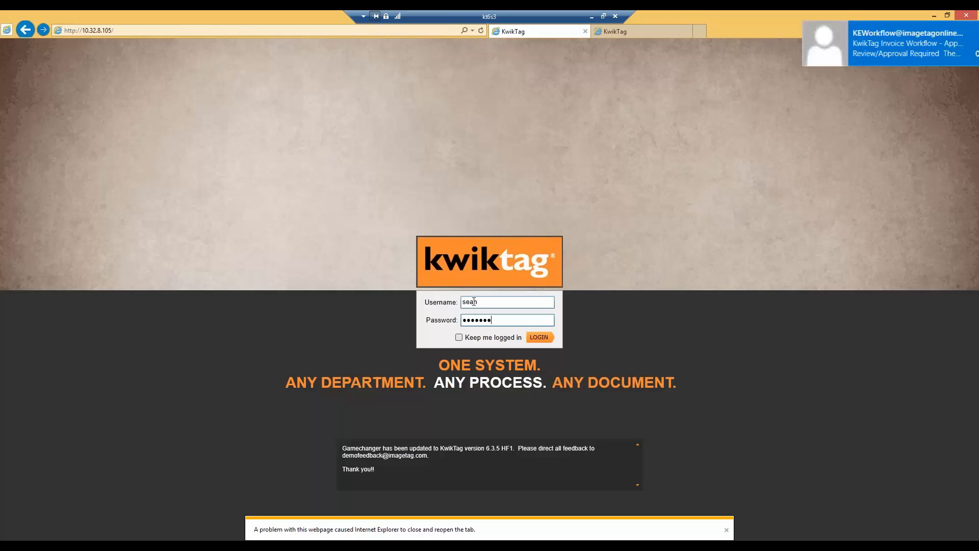
type("•")
key("BackSpace")
key("BackSpace")
key("BackSpace")
key("BackSpace")
key("BackSpace")
key("BackSpace")
key("BackSpace")
key("BackSpace")
type("••••••••••")
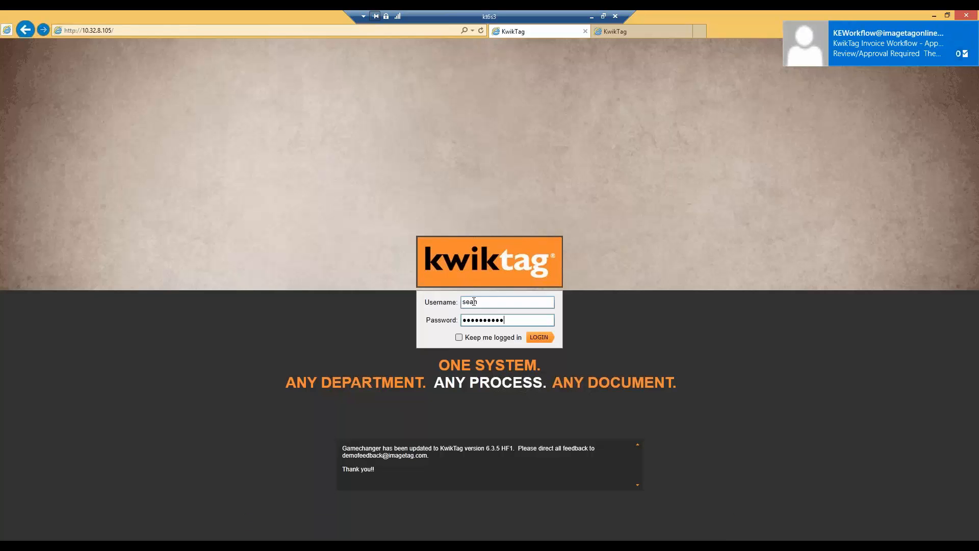
key("Return")
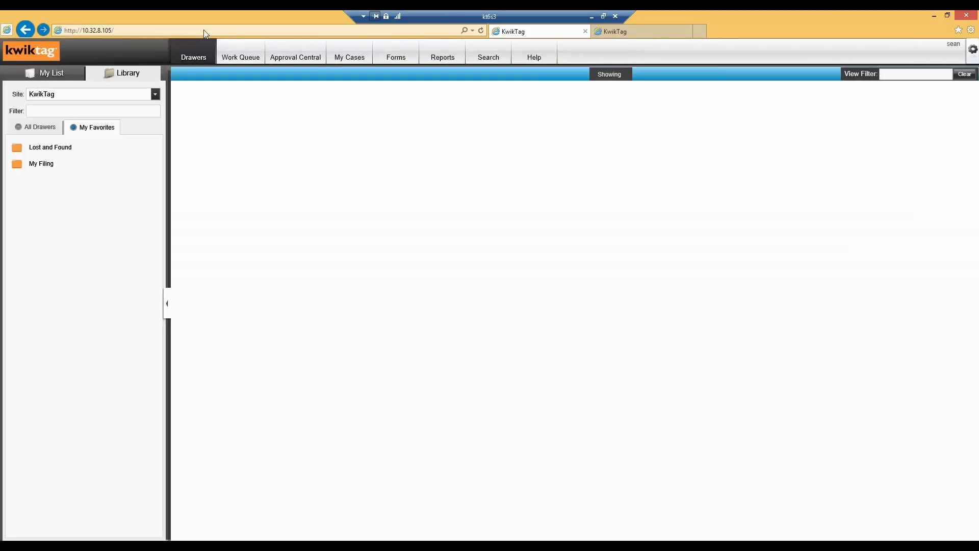
- Rotate the first emailed receipt in the work queue by 90 degrees and filter the queue to Emailed Receipts
left_click(238, 60)
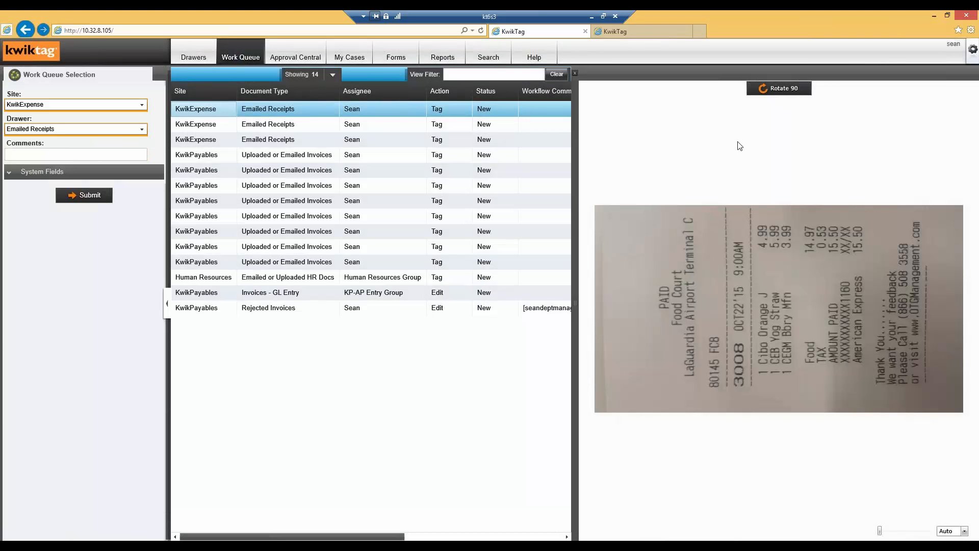
left_click(766, 92)
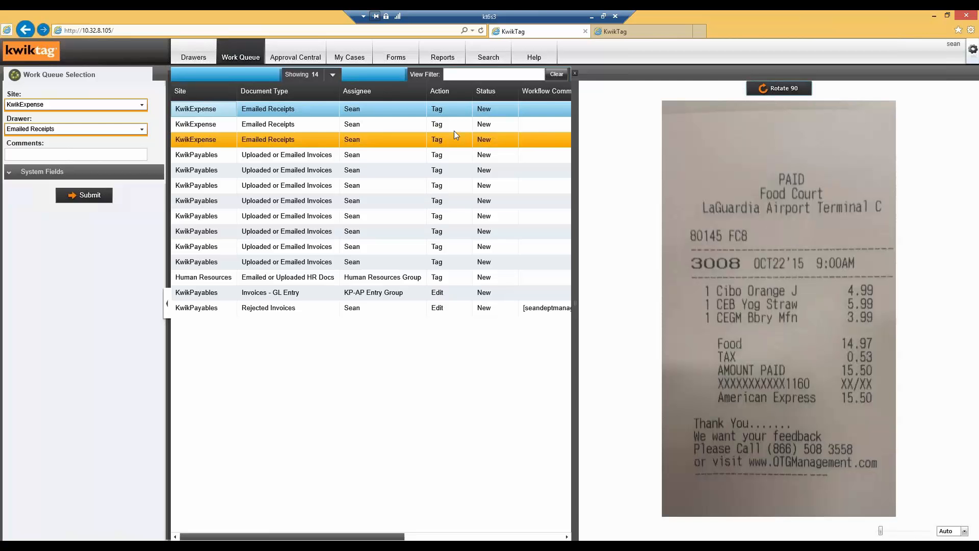
left_click(333, 74)
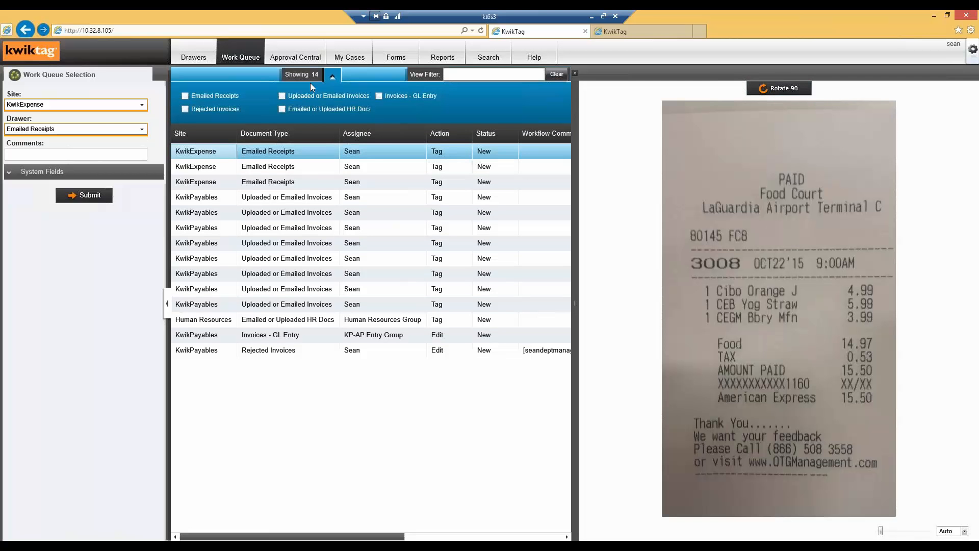
left_click(185, 96)
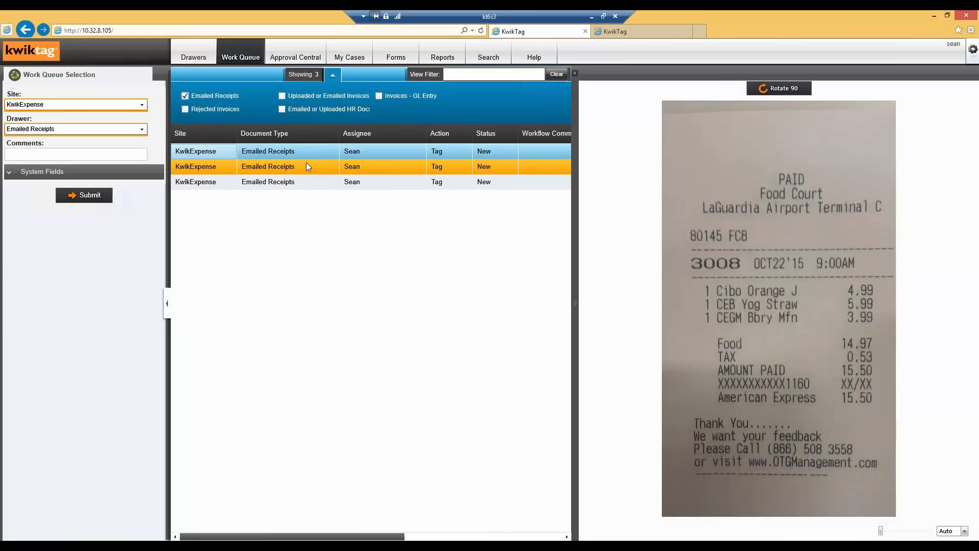
- Assign the receipt to the Receipts drawer and collapse the header information to show the receipt line fields
left_click(143, 129)
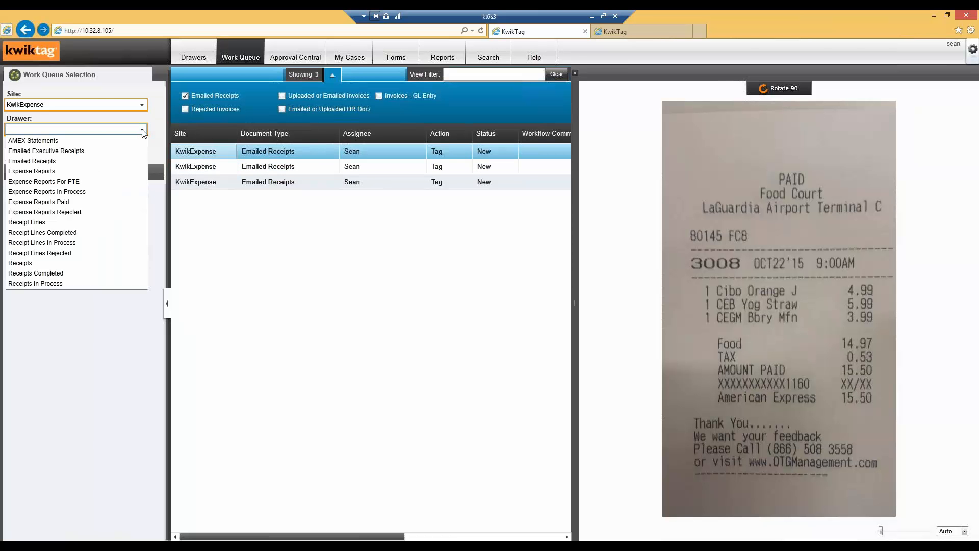
left_click(29, 263)
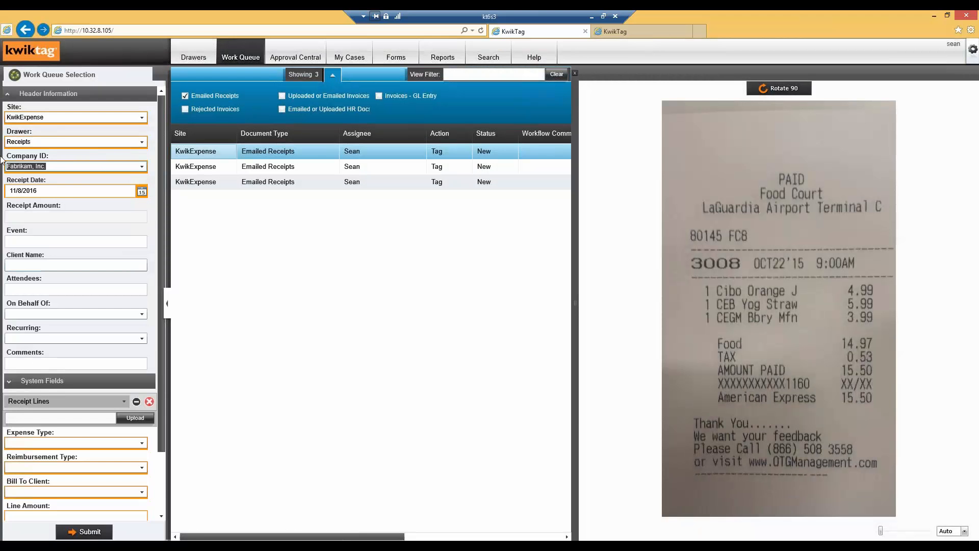
left_click(8, 97)
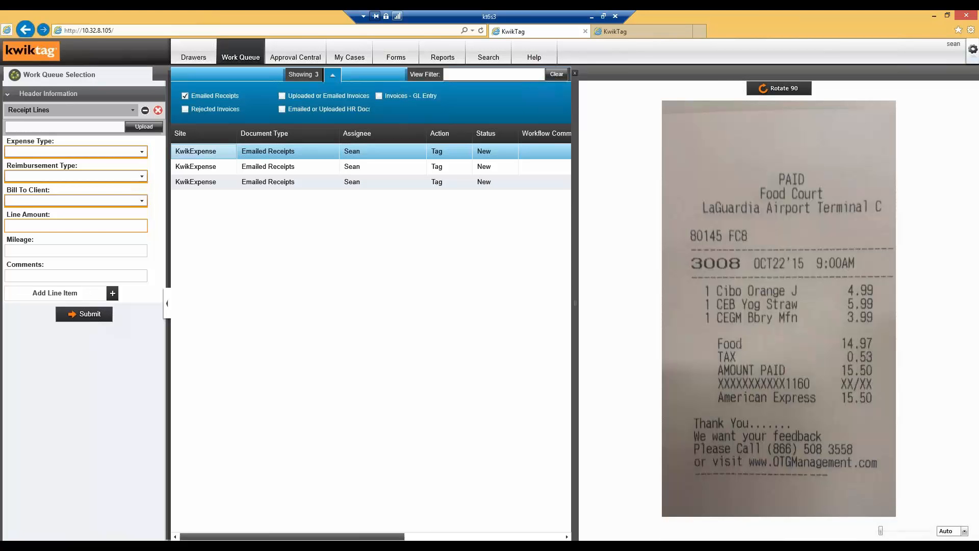
- In the department manager's Approval Central session, expand Expense Reports In Process and preview the first report's spreadsheet
left_click(651, 32)
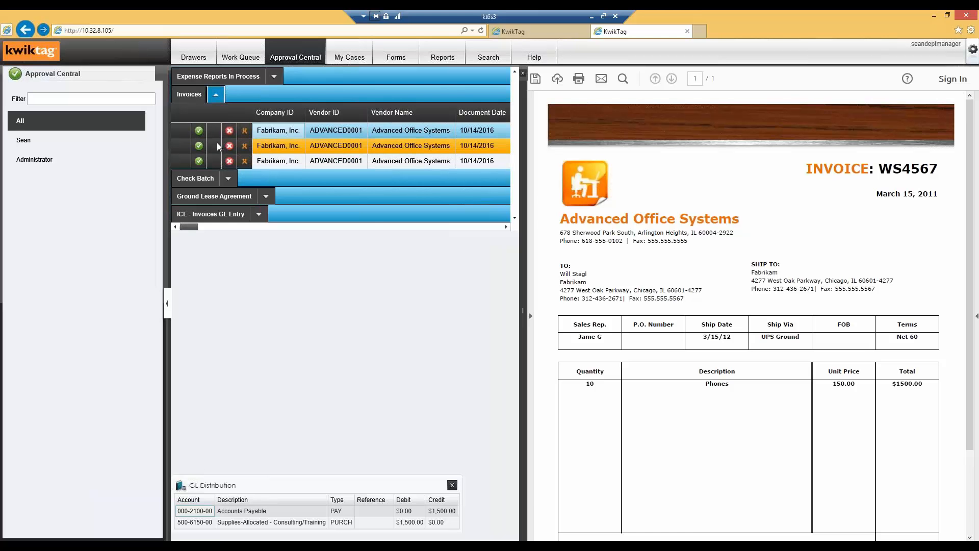
left_click(274, 77)
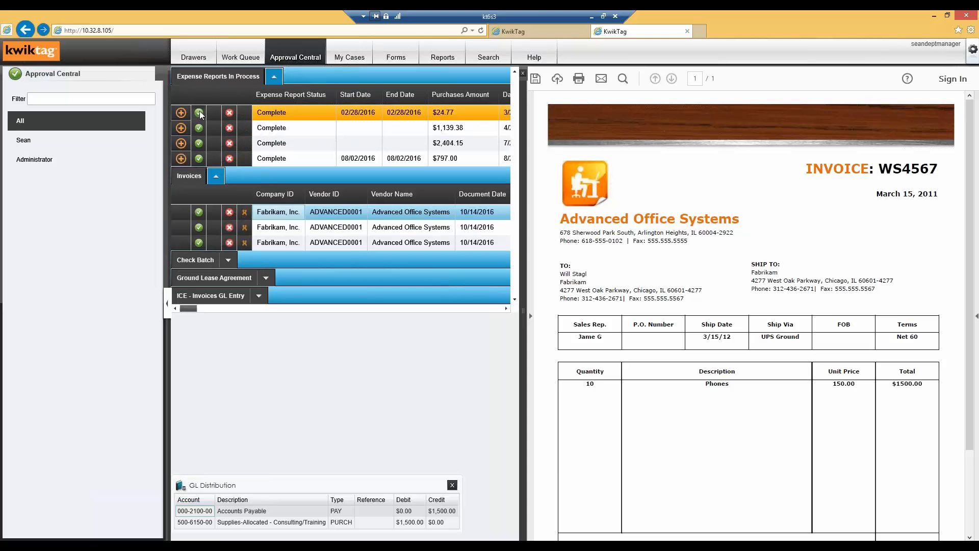
right_click(291, 109)
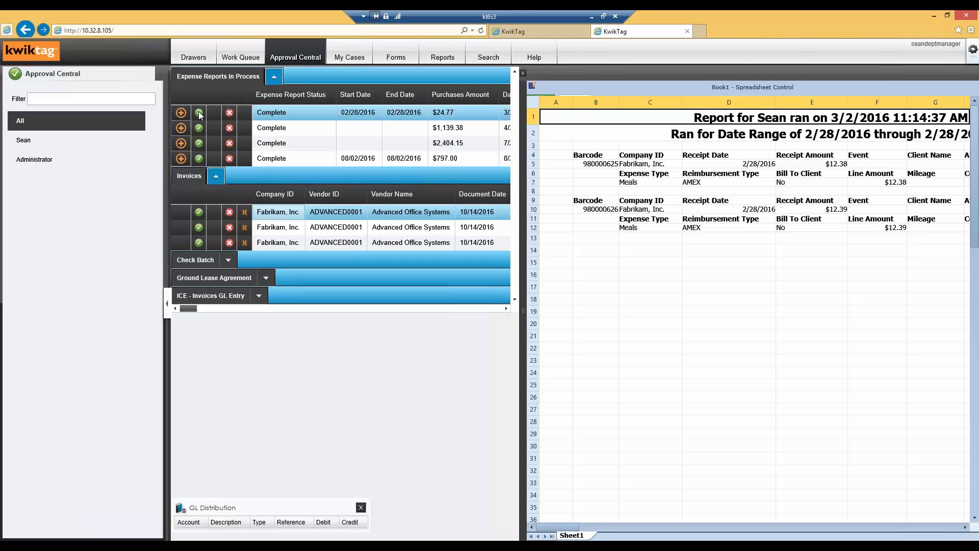
- Expand the first expense report to its first receipt's Meals line, view the receipt image rotated by 90 degrees, and collapse the report
left_click(181, 113)
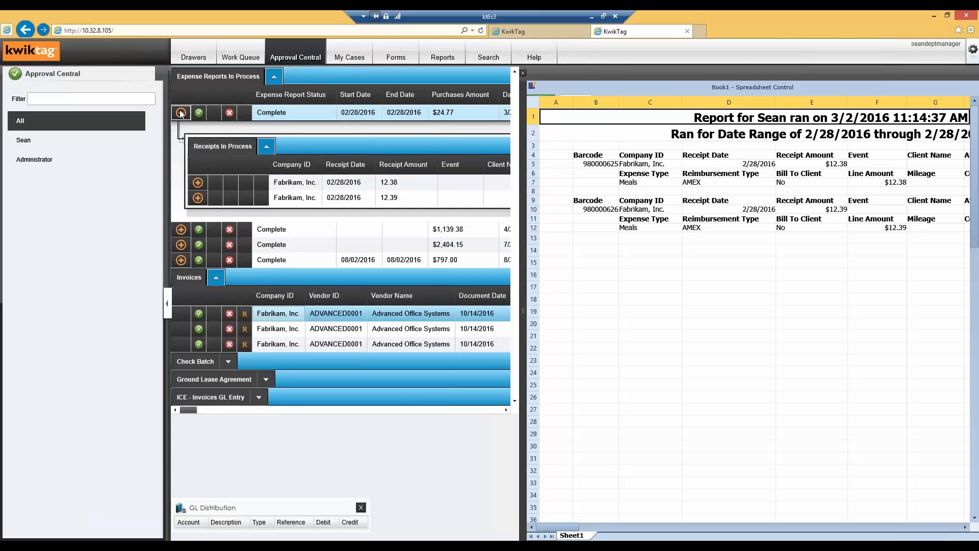
left_click(198, 183)
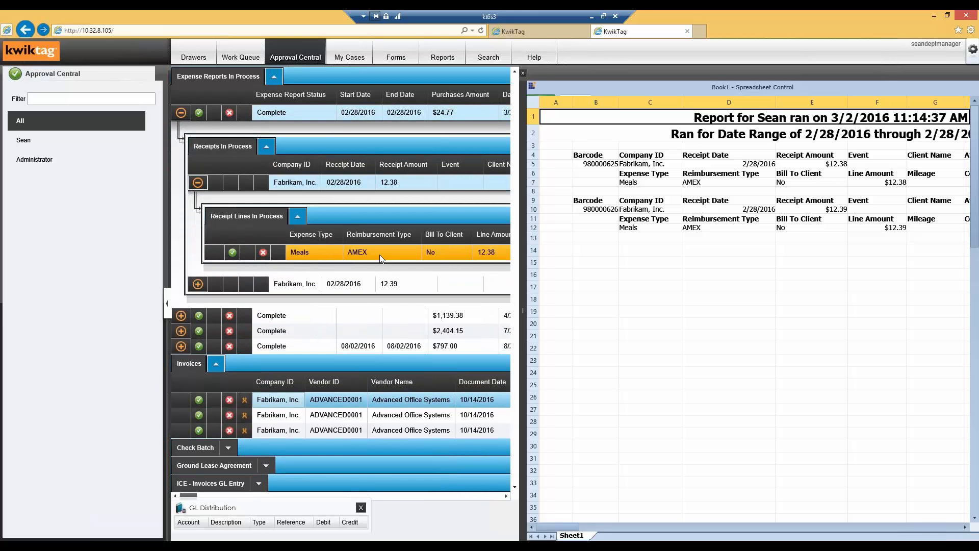
left_click(387, 255)
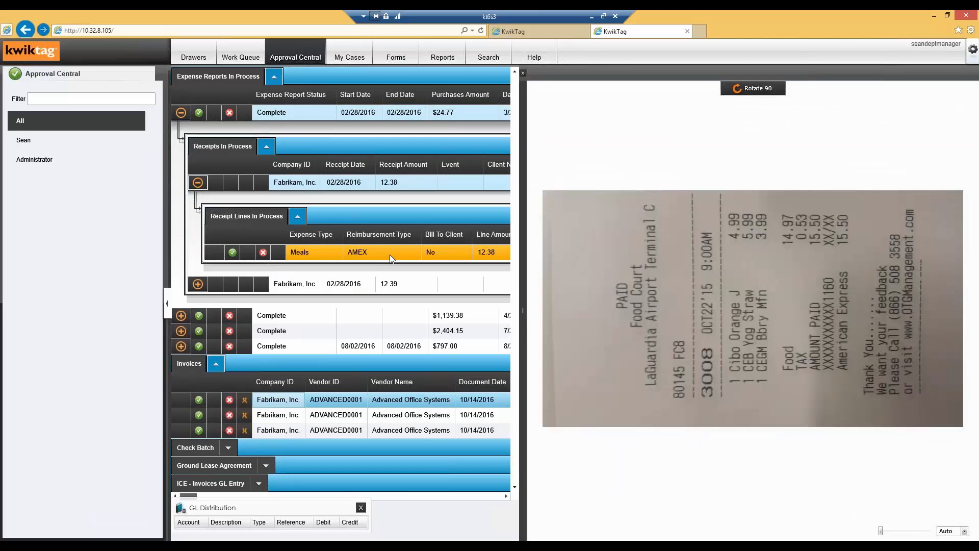
left_click(739, 90)
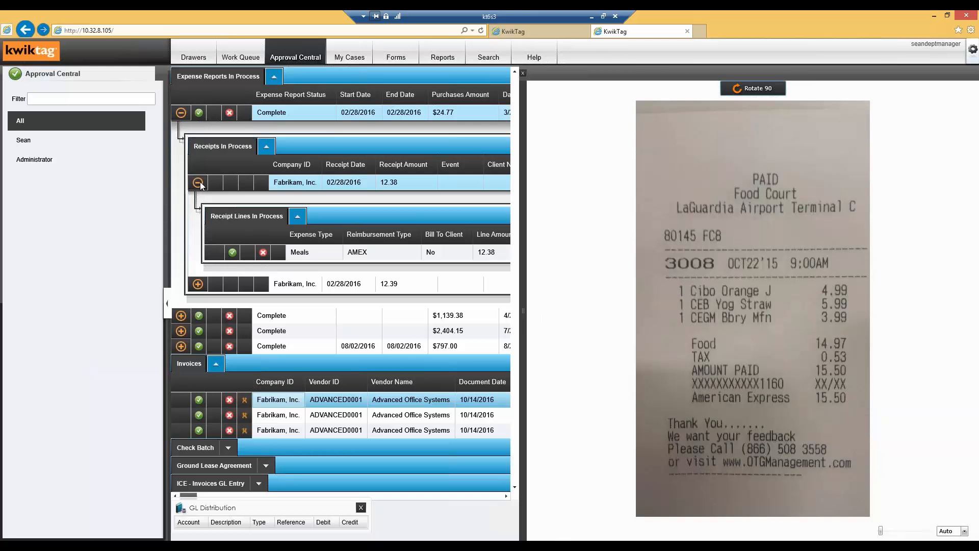
left_click(181, 113)
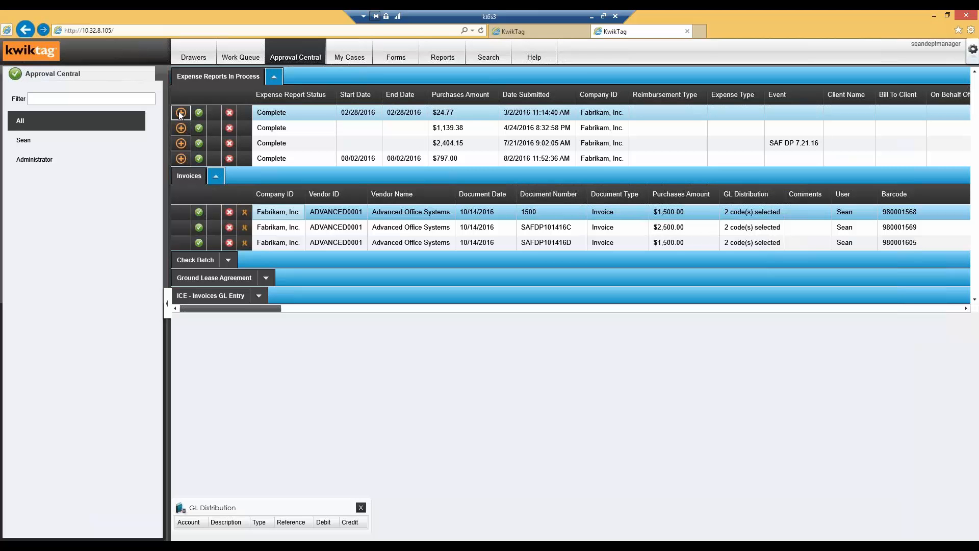
- Switch to Outlook, open today's KwikTag Invoice Workflow approval email and view its attached invoice PDF
mouse_move(72, 546)
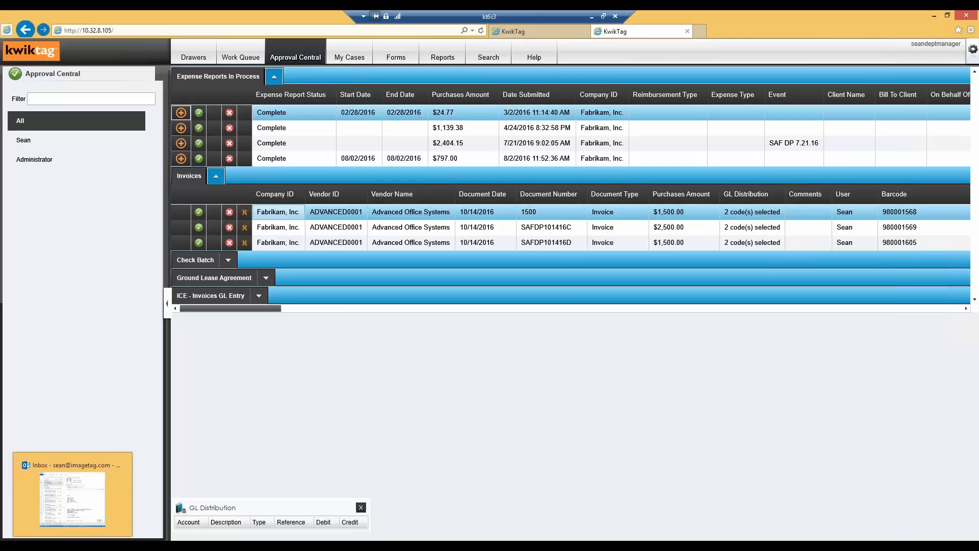
left_click(84, 510)
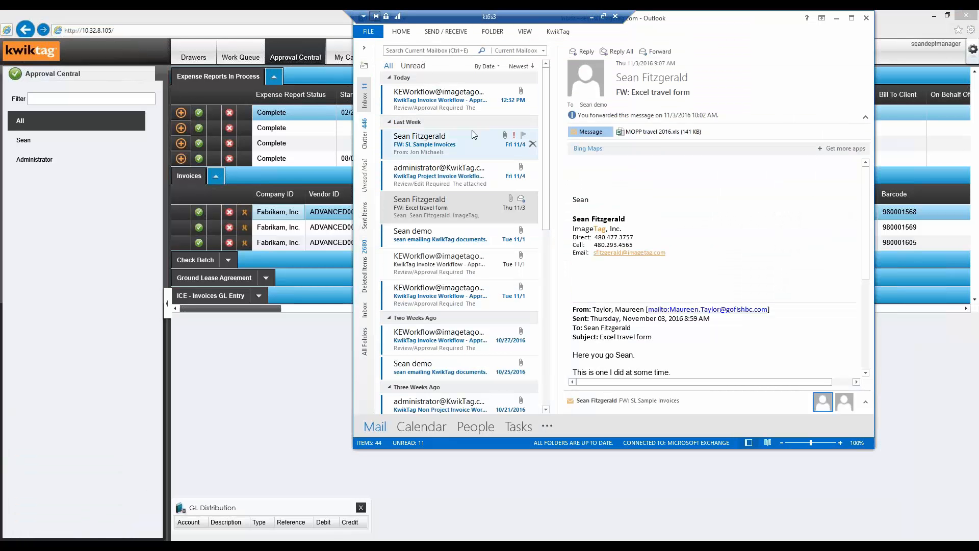
double_click(474, 101)
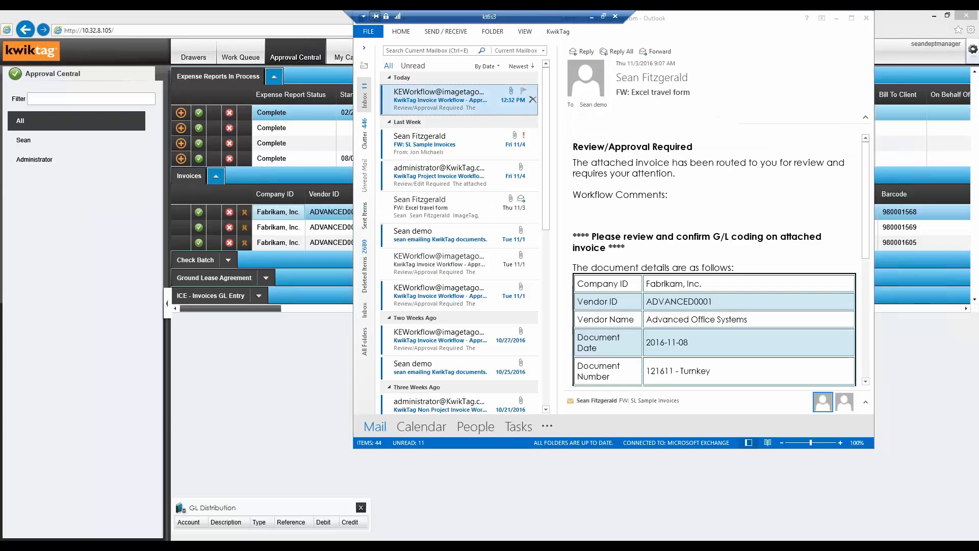
scroll(553, 324, "down", 1)
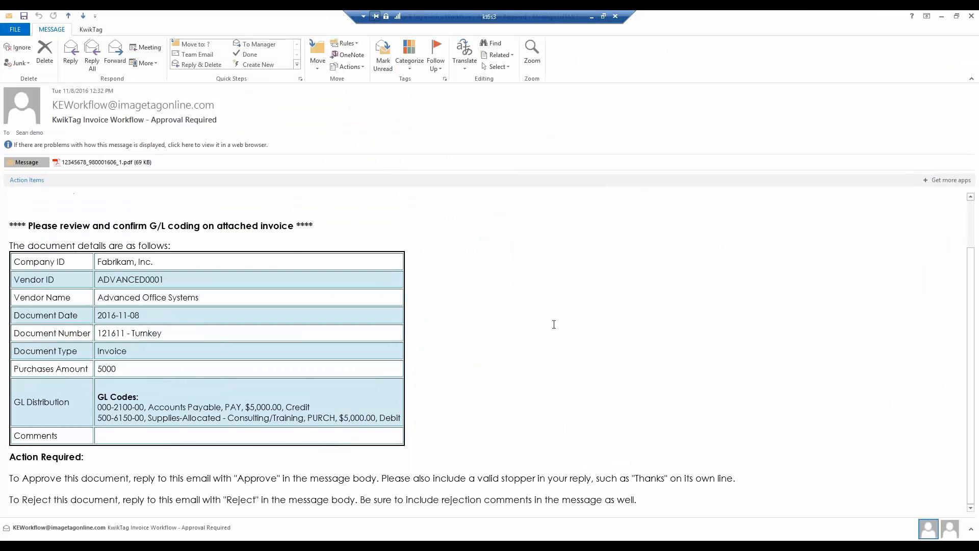
scroll(553, 325, "up", 1)
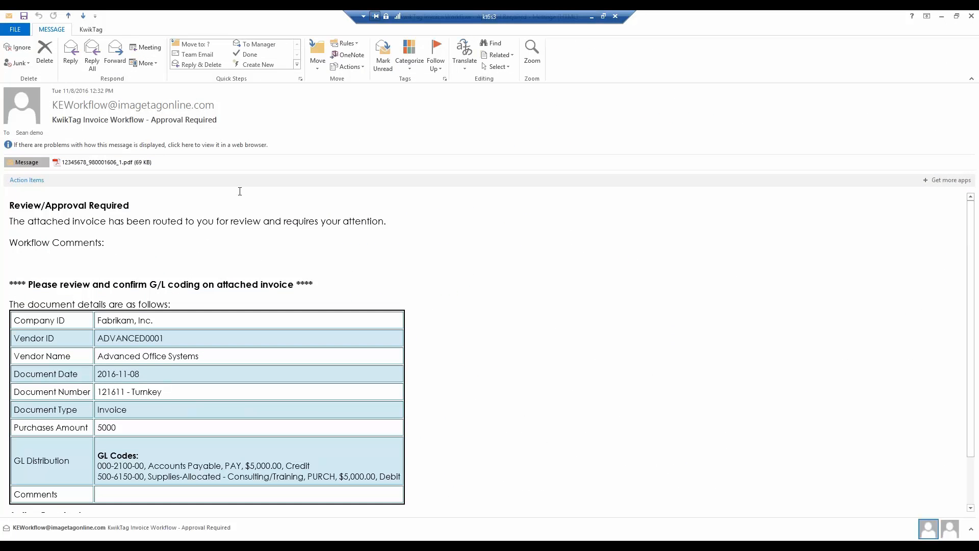
double_click(102, 162)
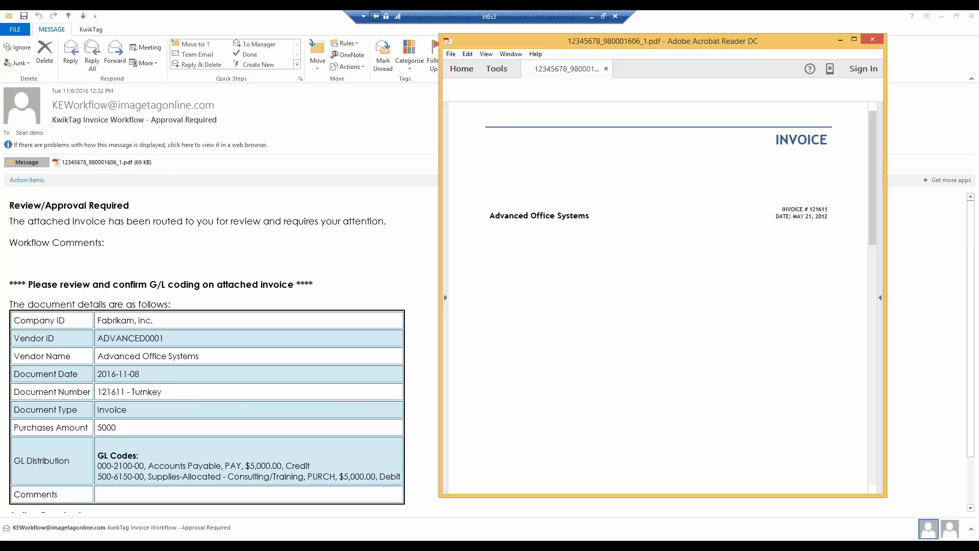
left_click(873, 39)
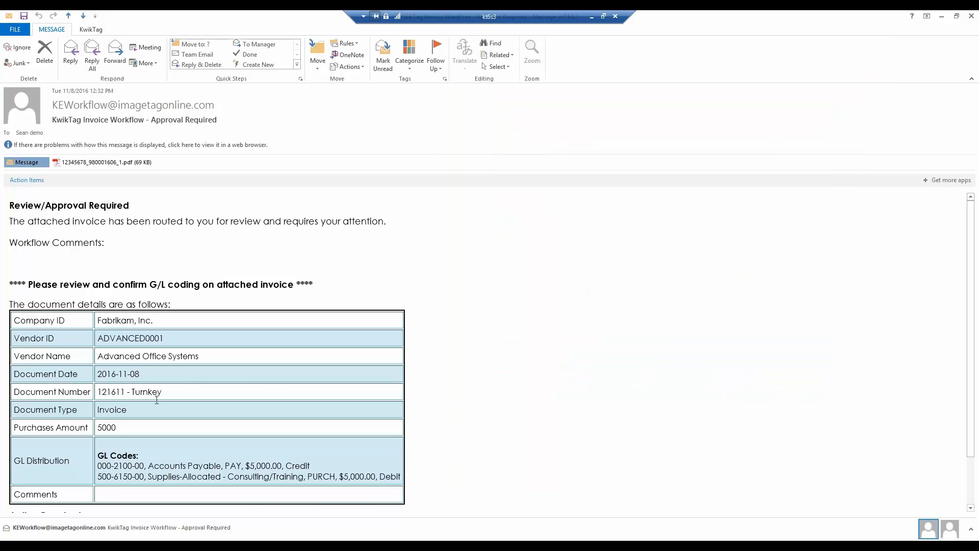
- Review the email's approve and reject instructions, save the email with KwikSave To KwikTag, and put Outlook away
scroll(156, 400, "down", 3)
scroll(492, 427, "up", 3)
scroll(496, 428, "down", 3)
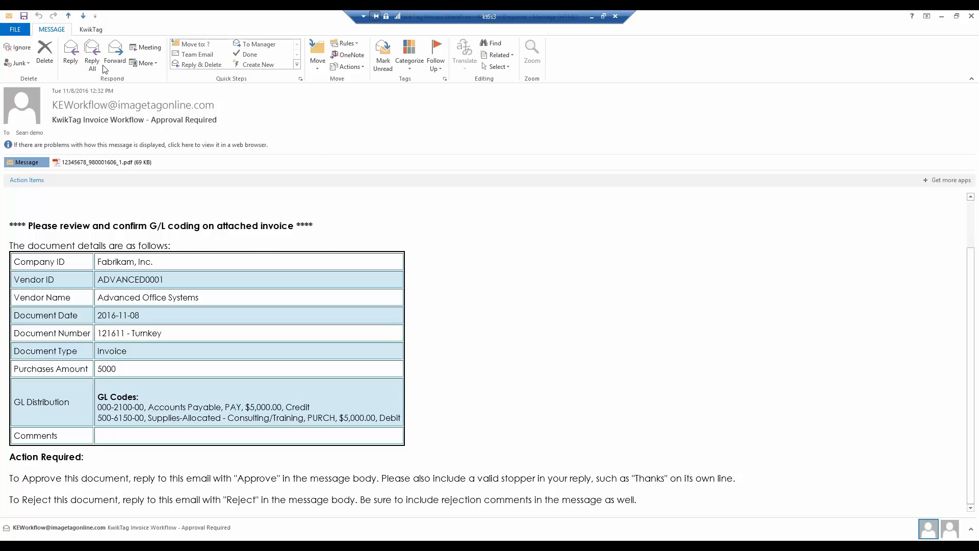
scroll(69, 50, "down", 1)
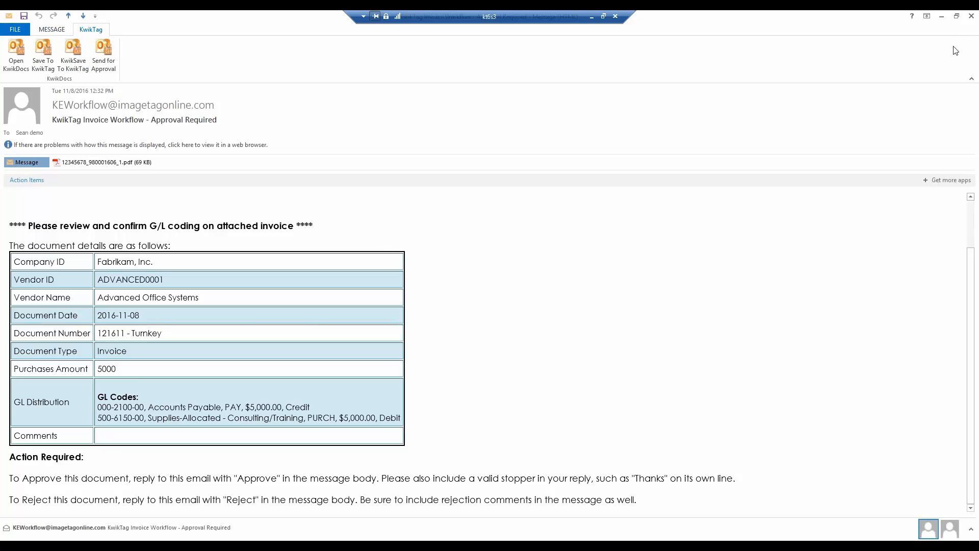
left_click(971, 16)
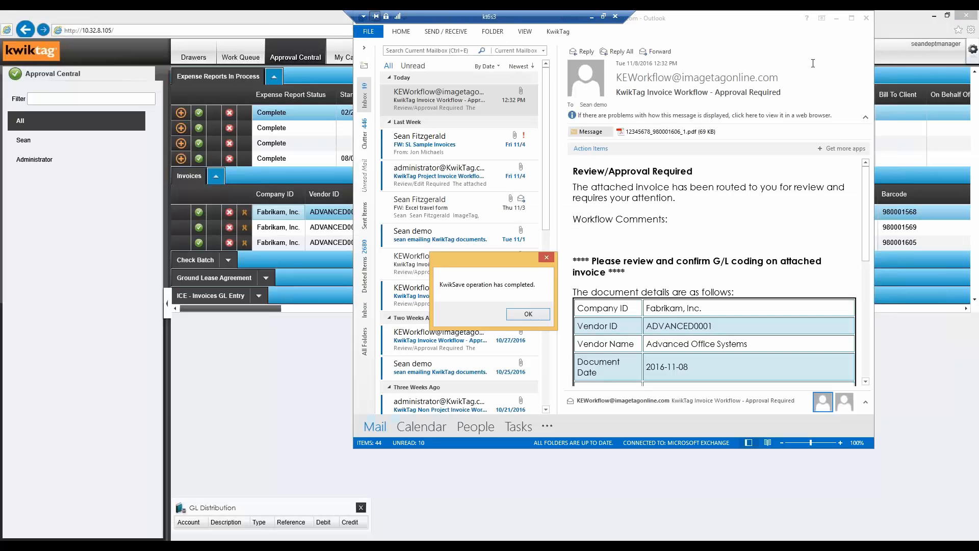
left_click(528, 313)
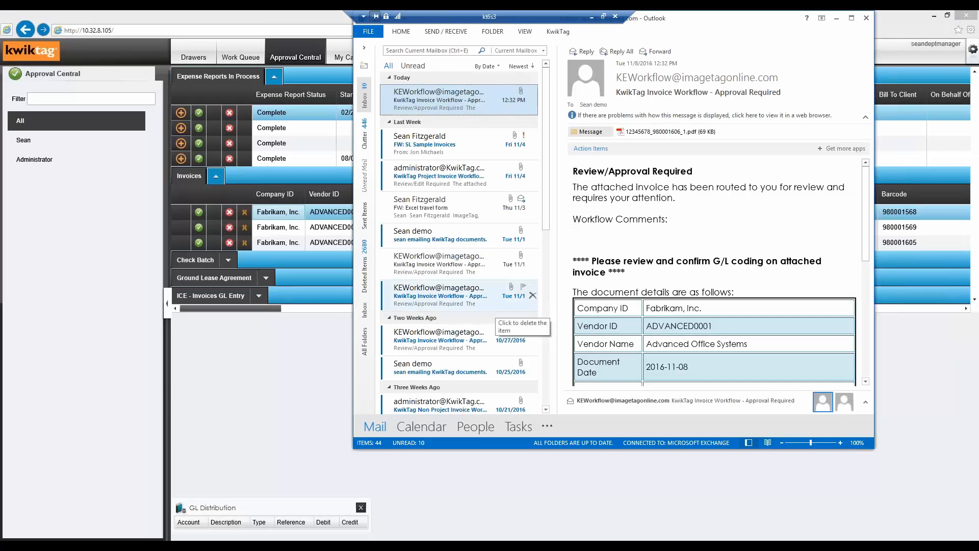
left_click(836, 18)
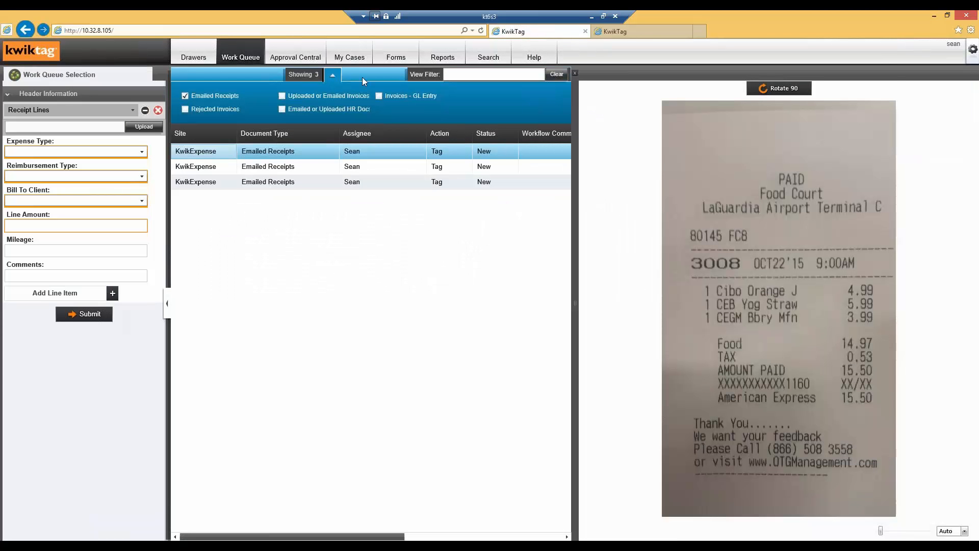
- In the work queue user's session, open the drawer library and look through its list of sites
left_click(195, 57)
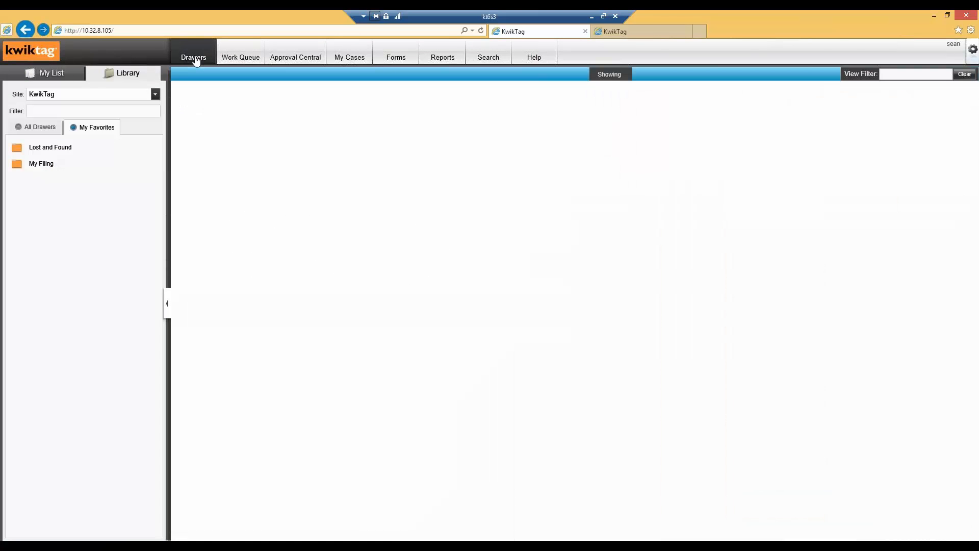
left_click(155, 95)
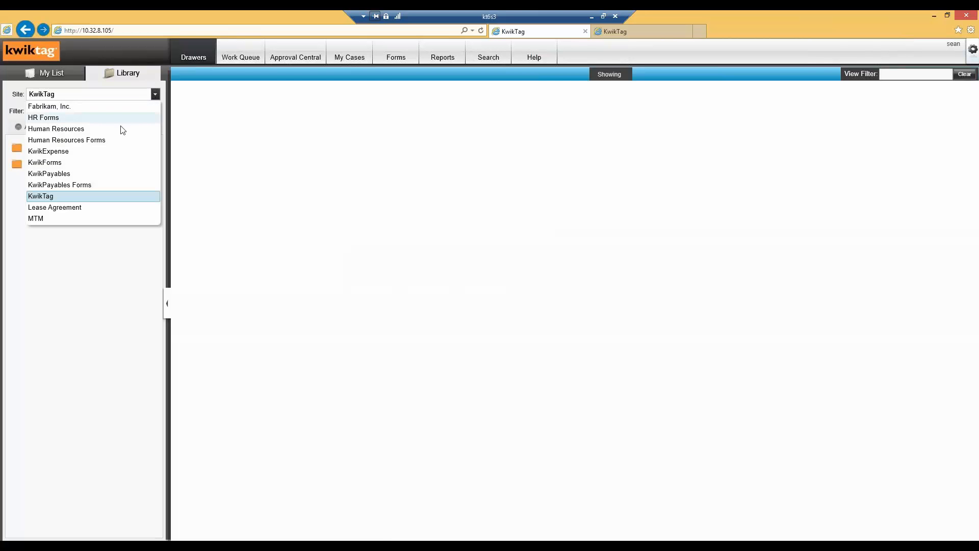
left_click(334, 92)
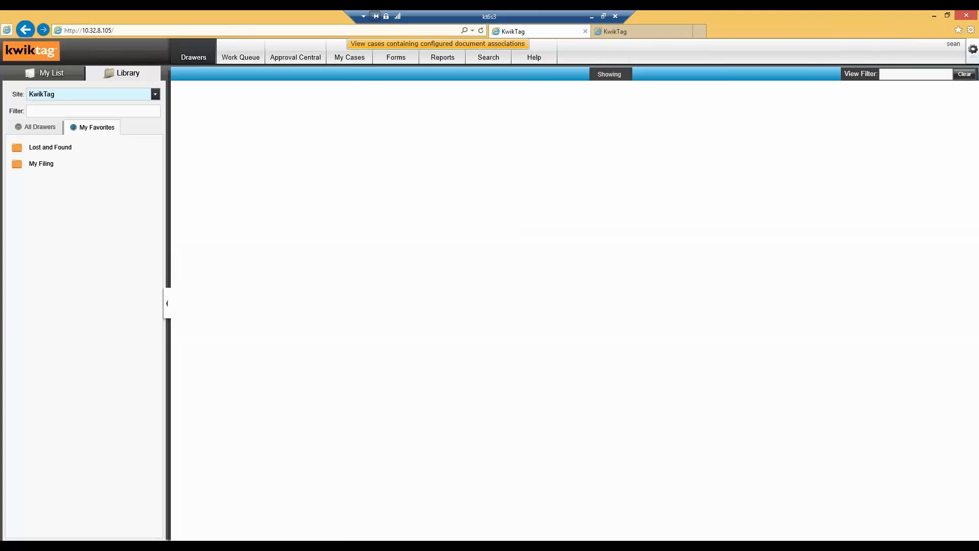
- In My Cases, list the Current Employee File cases, filter them by "ld" and expand the matching employee's Application For Employment record
left_click(350, 60)
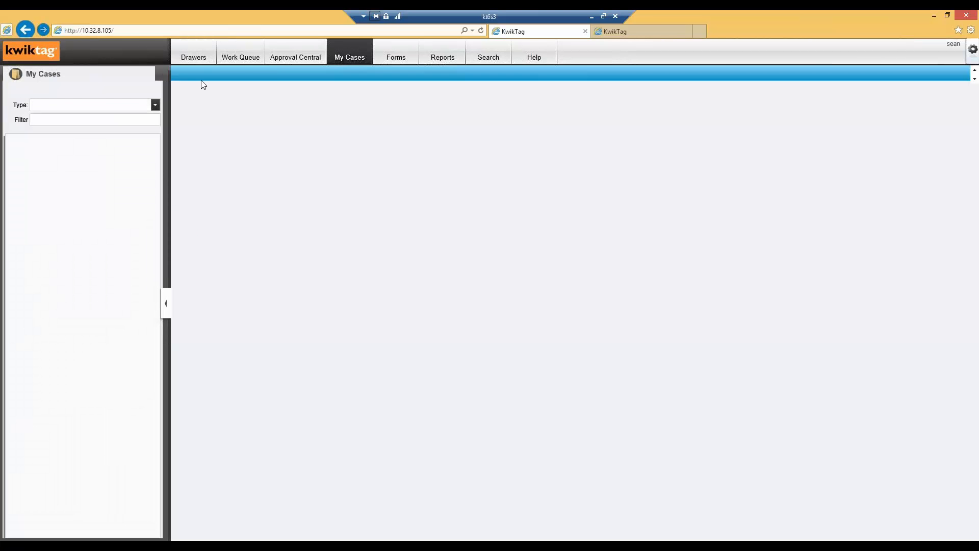
left_click(155, 106)
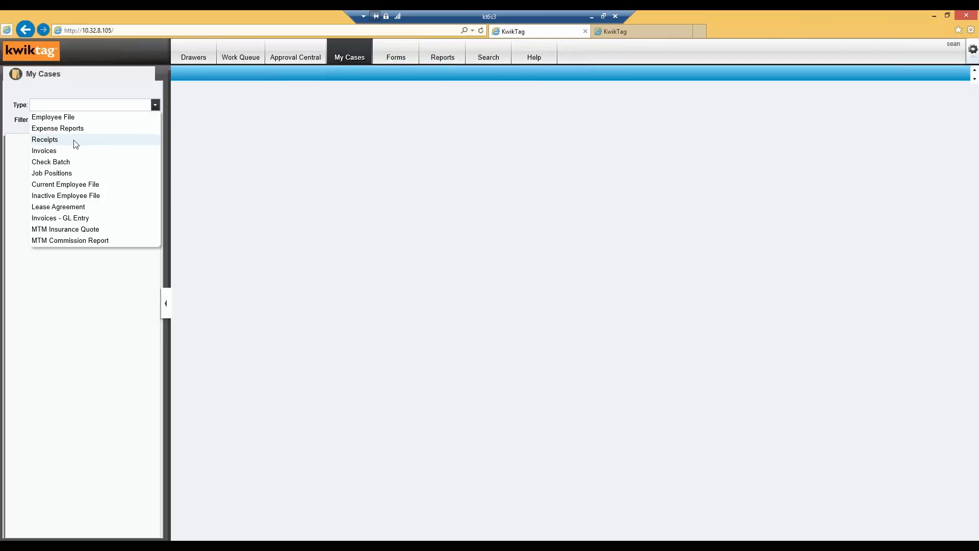
left_click(79, 187)
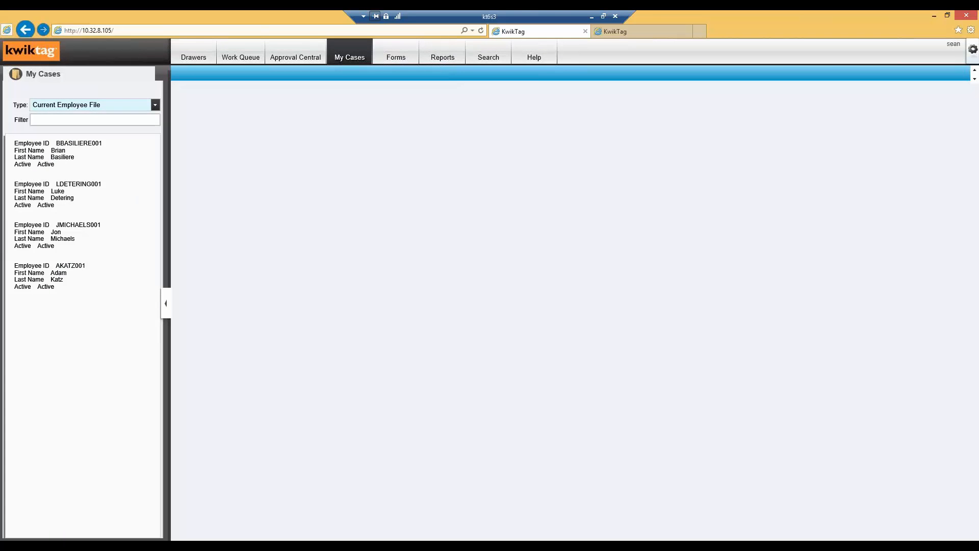
left_click(56, 121)
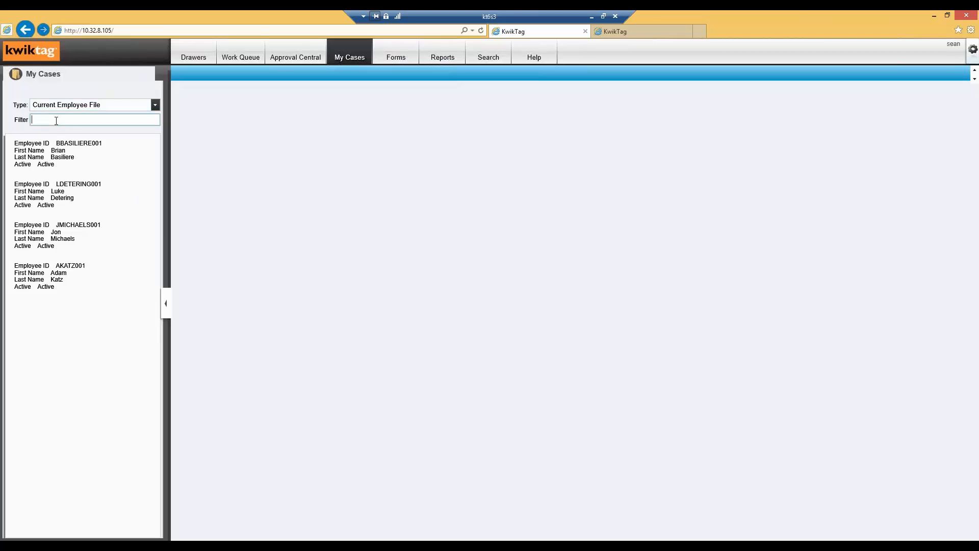
type("ld")
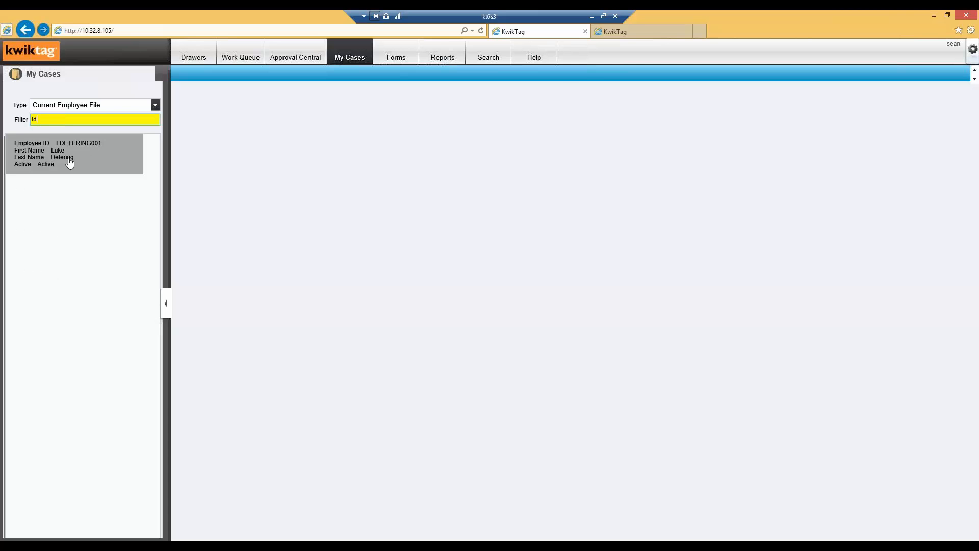
left_click(55, 154)
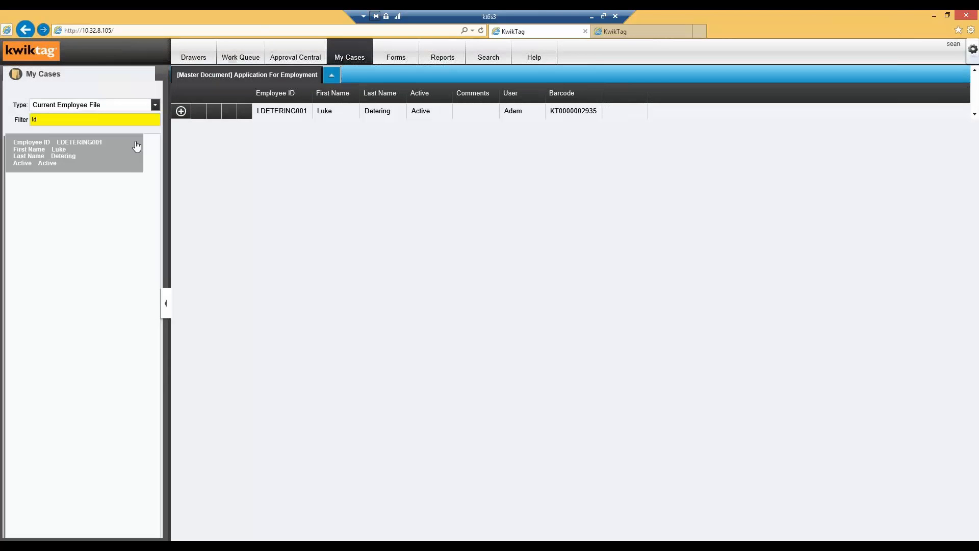
left_click(235, 115)
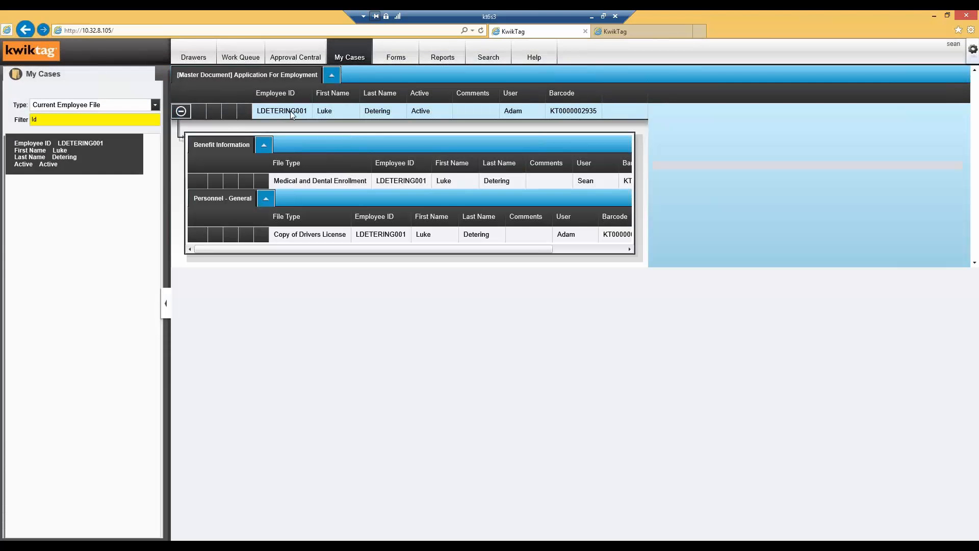
- View the case's employment application, Medical and Dental Enrollment form and Copy of Drivers License one after another
right_click(286, 111)
left_click(330, 114)
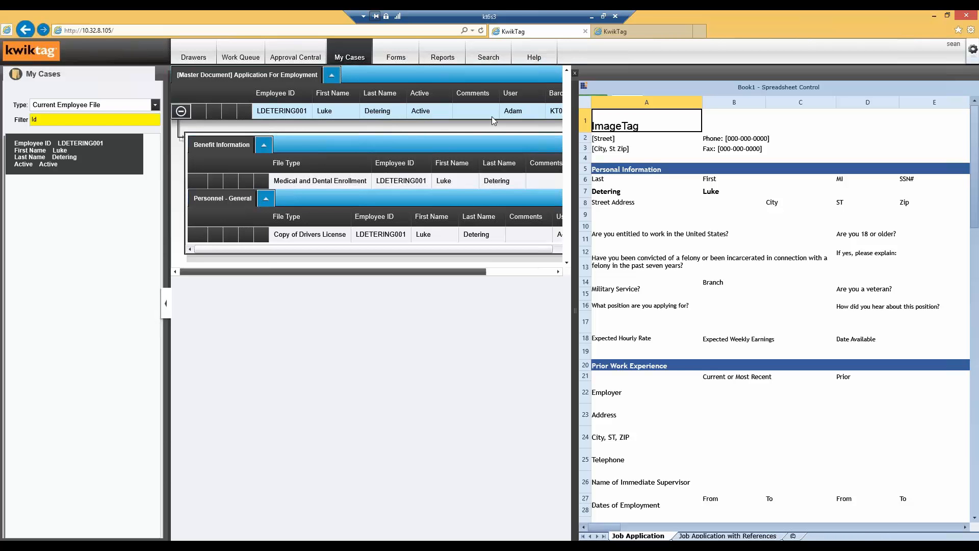
left_click(356, 182)
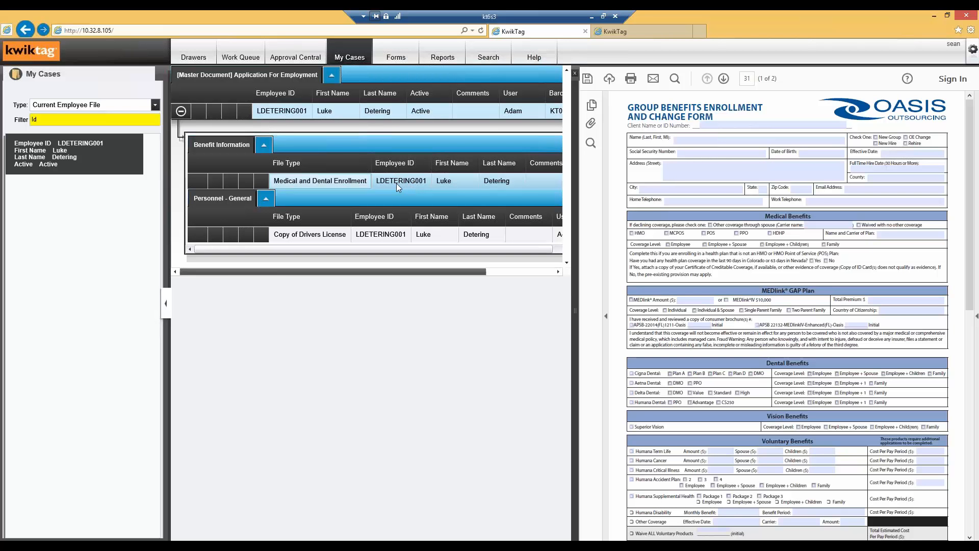
left_click(373, 237)
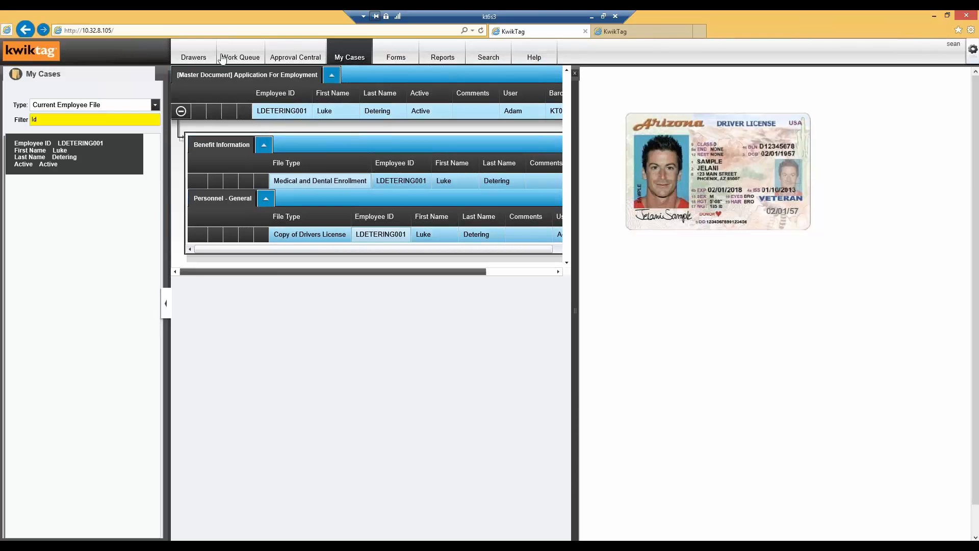
- Return to the drawer library, switch to the Human Resources site and open its Application For Employment drawer
left_click(194, 58)
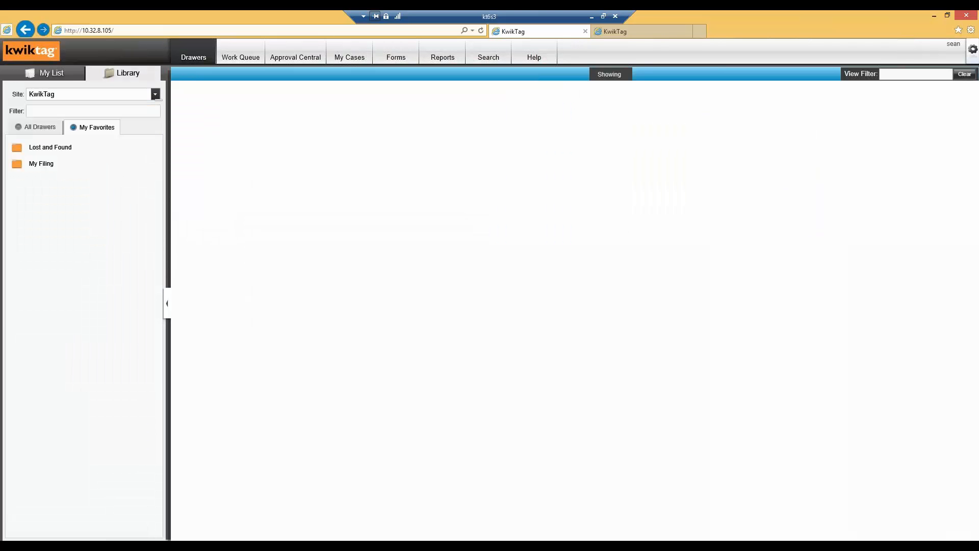
left_click(156, 94)
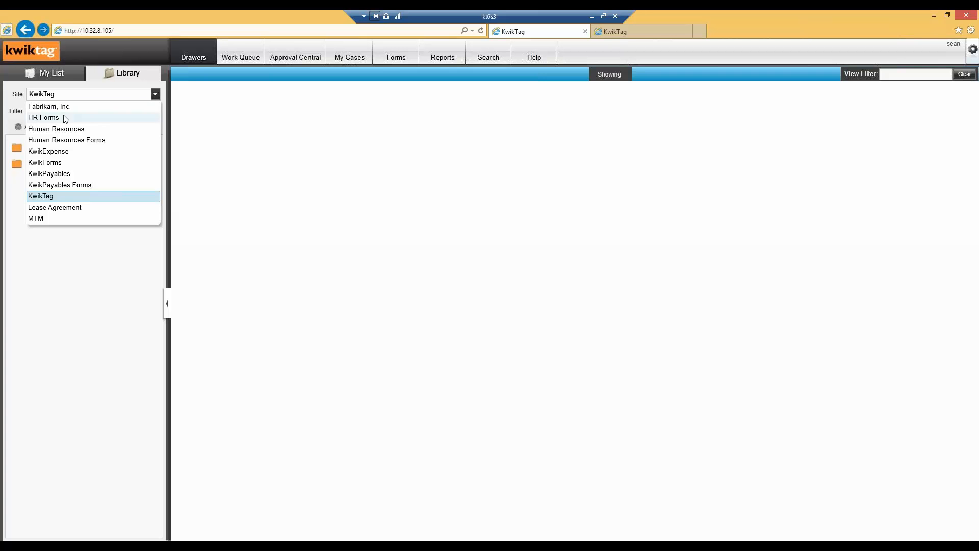
left_click(66, 129)
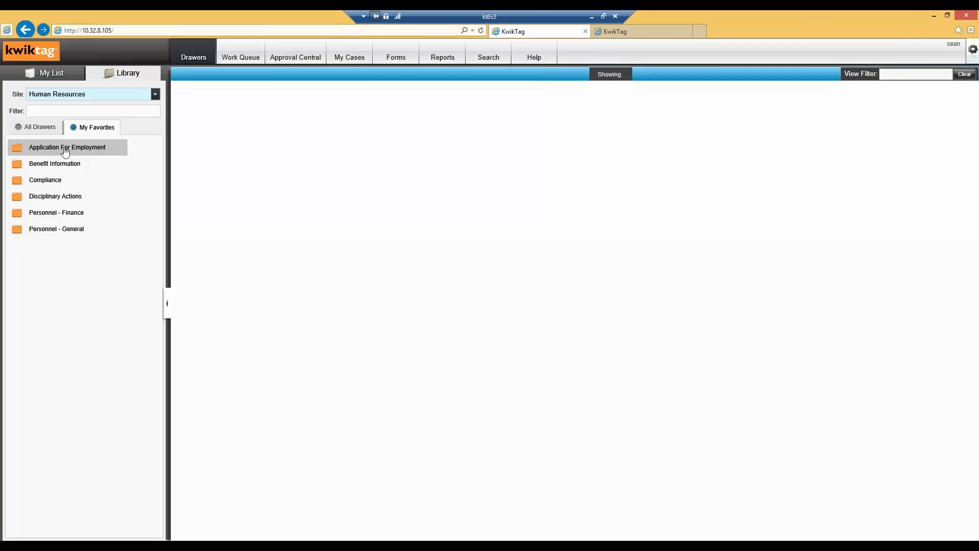
left_click(64, 149)
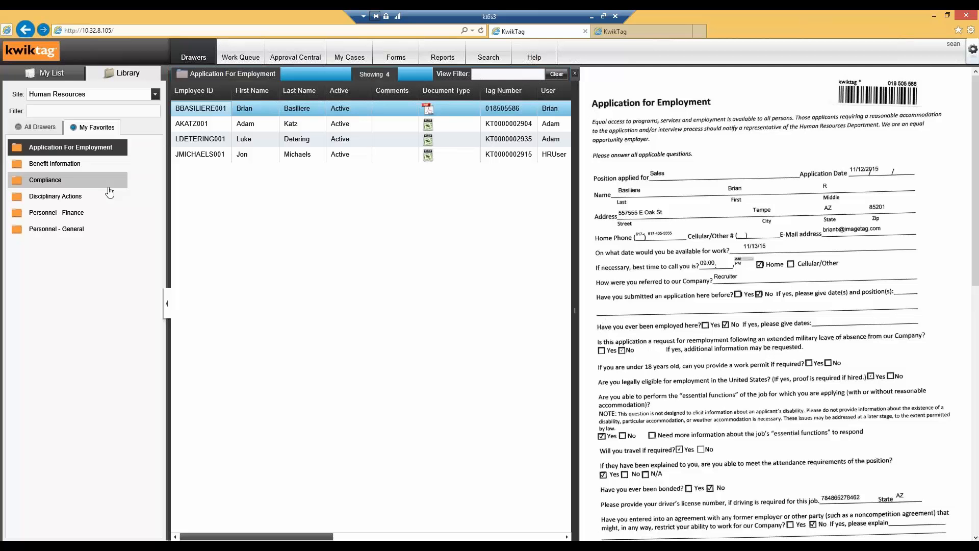
- Start a new tag in the Application For Employment drawer and fill in the third listed employee's details from the Employee ID lookup
right_click(55, 151)
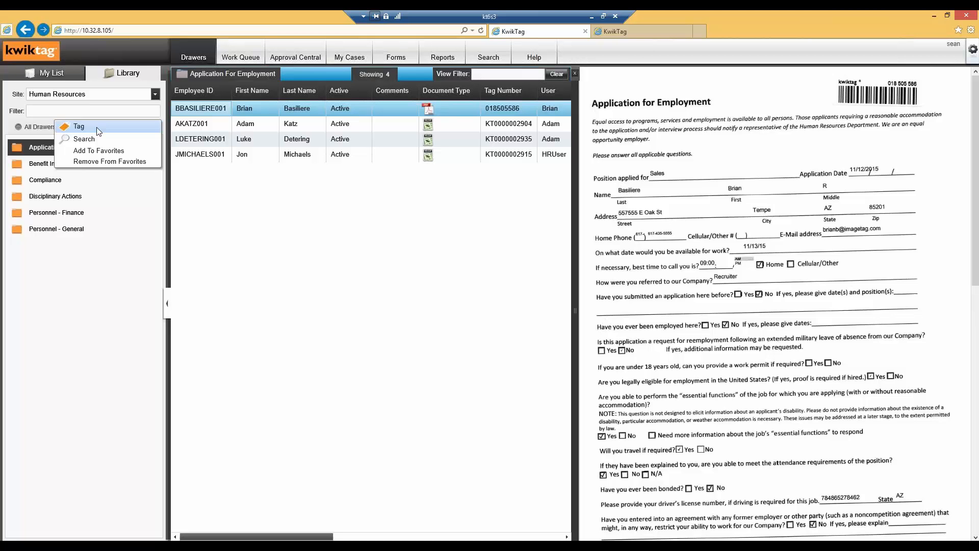
left_click(79, 127)
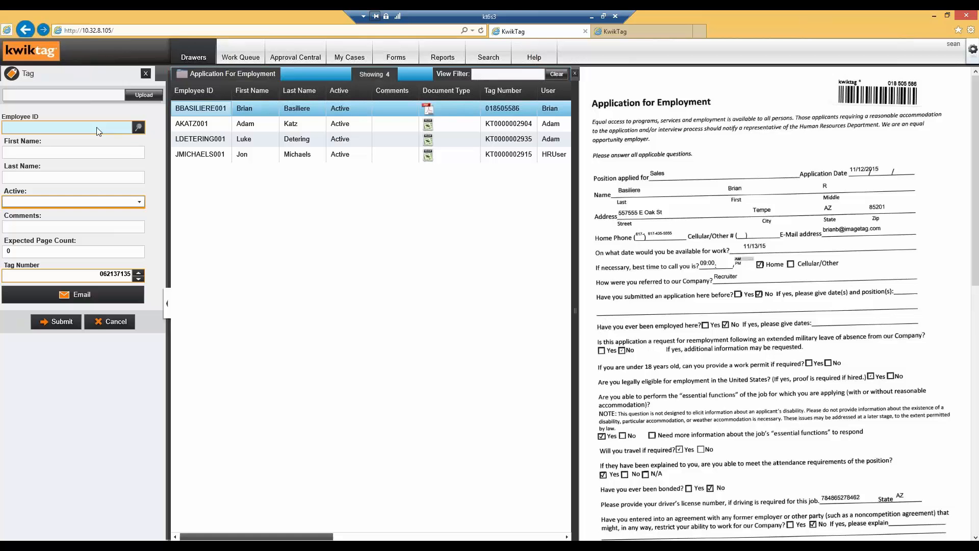
left_click(138, 127)
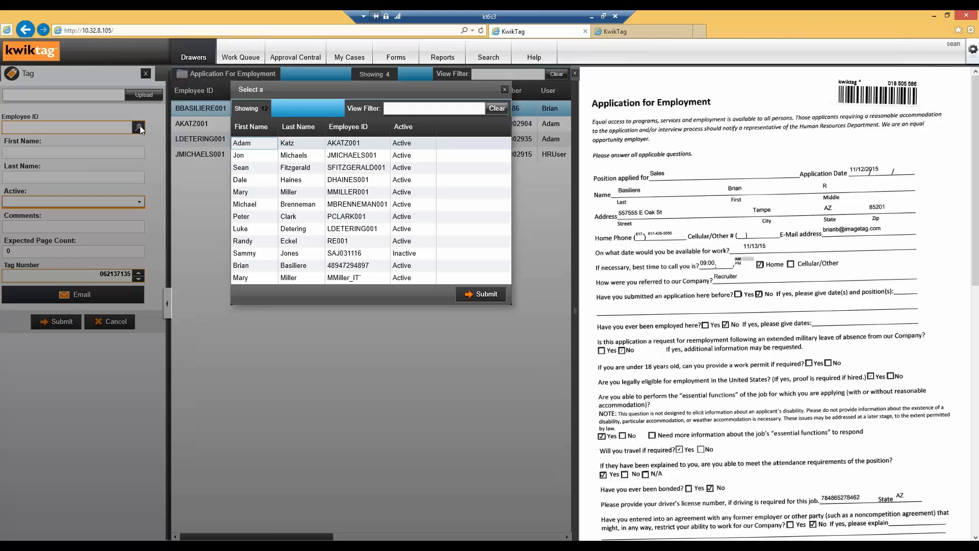
left_click(309, 173)
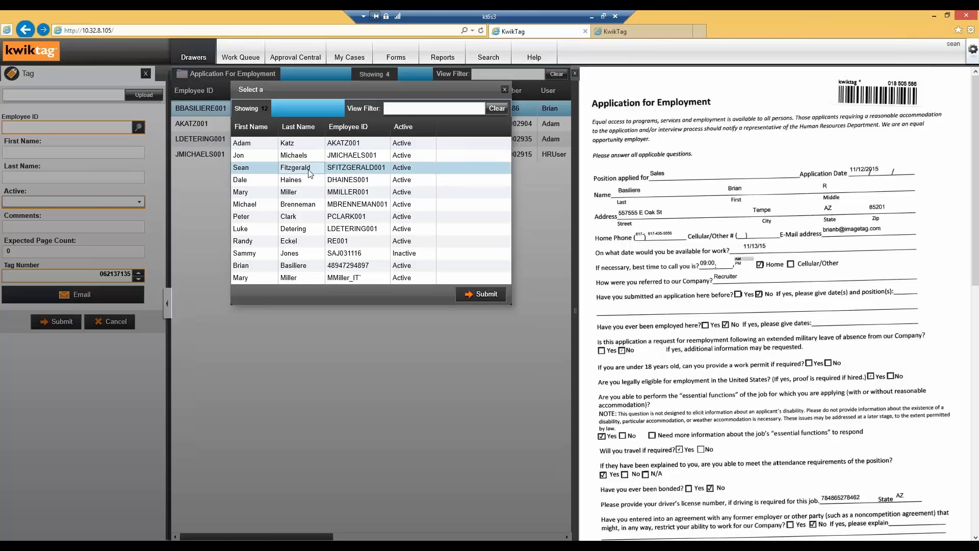
double_click(260, 171)
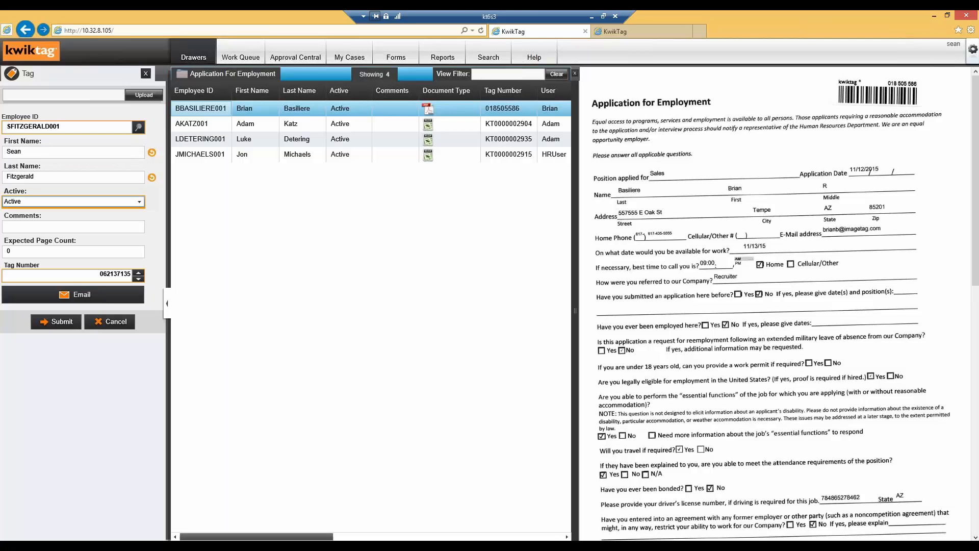
- Attach the Application For Employment Form Excel file from the Employee Forms folder and submit the tag
left_click(144, 95)
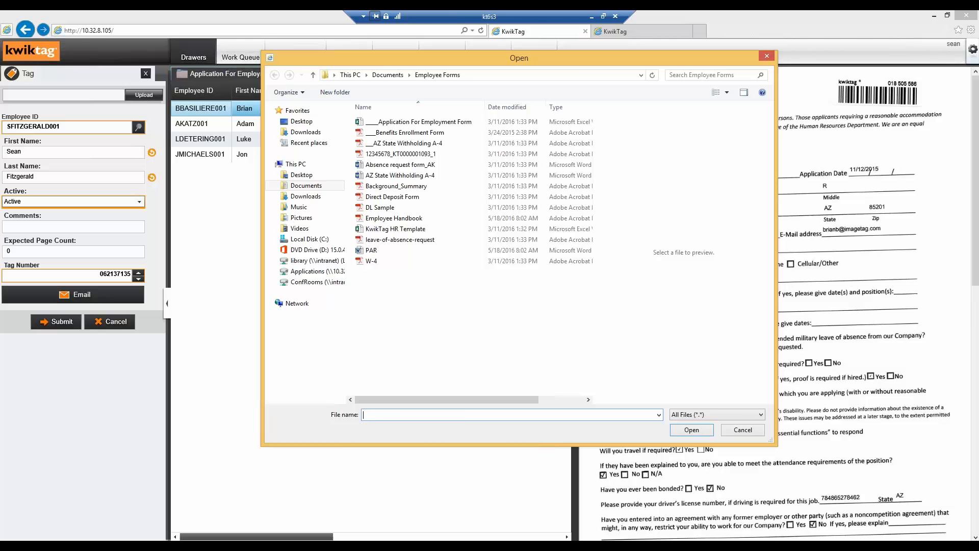
double_click(431, 123)
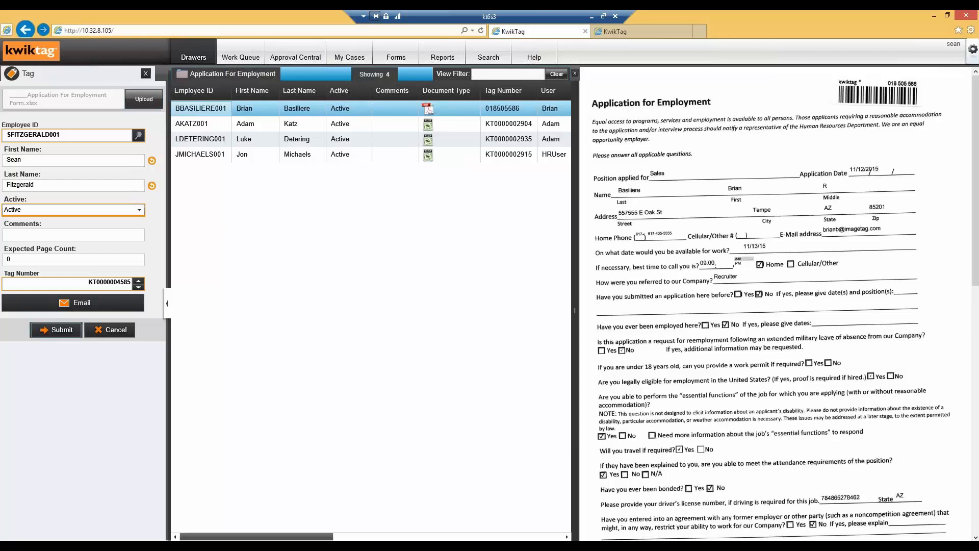
left_click(57, 329)
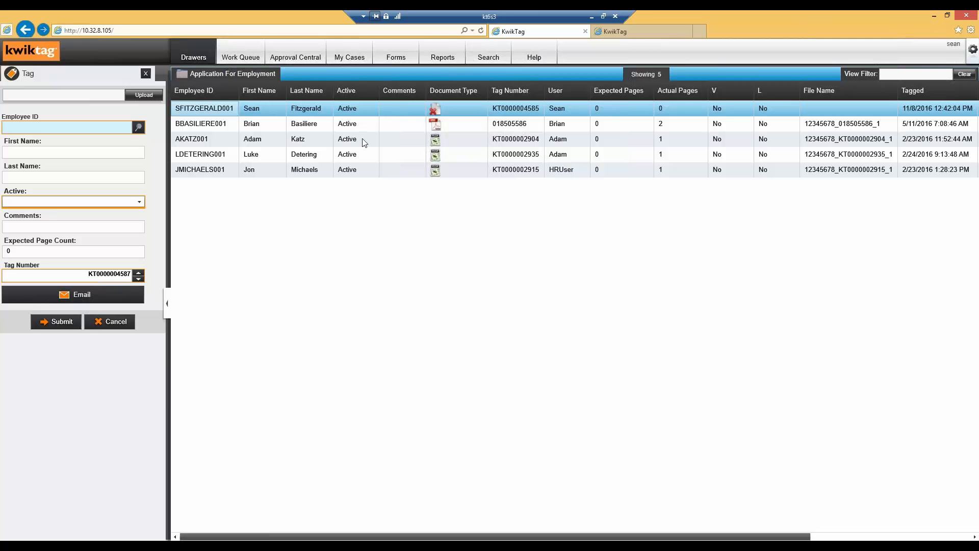
- Open the newly tagged application's document for viewing and close the tagging form
right_click(391, 120)
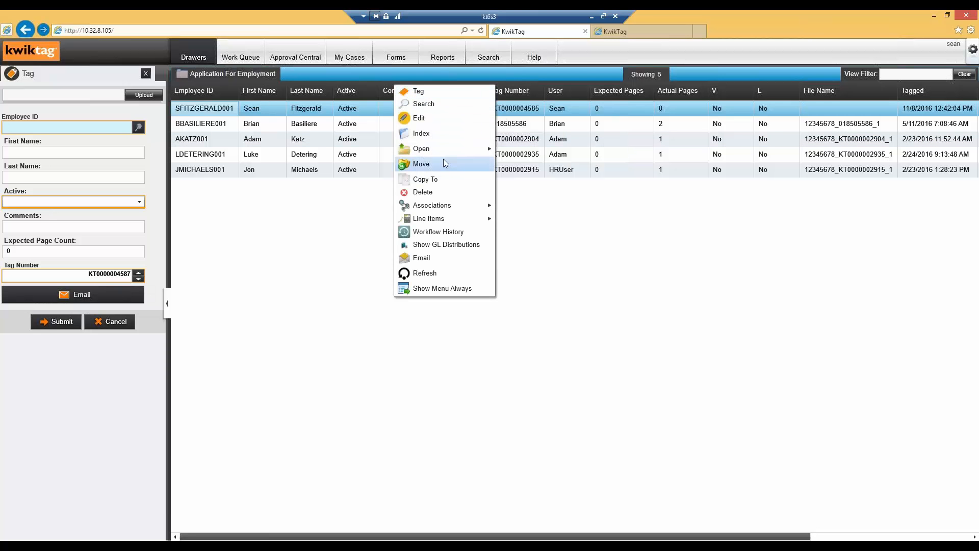
mouse_move(433, 147)
left_click(531, 149)
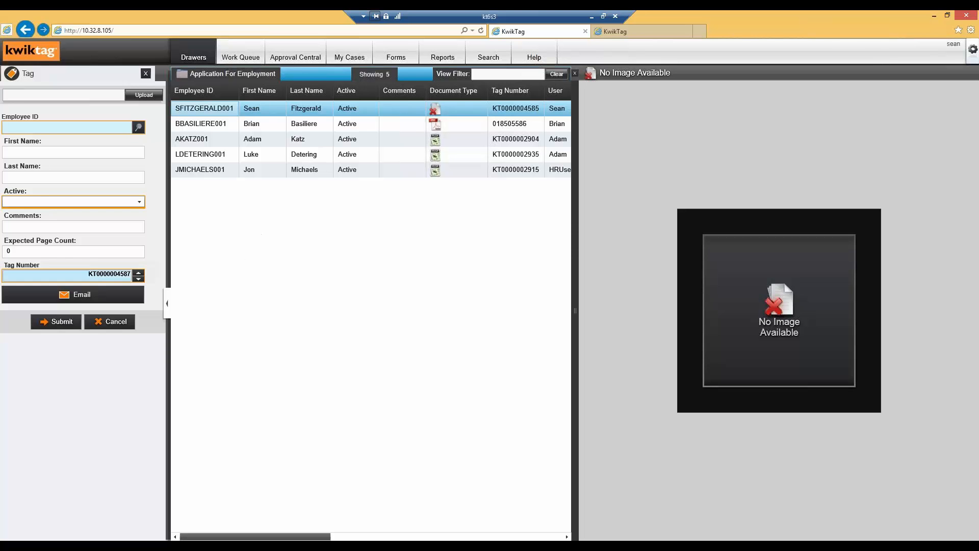
left_click(99, 325)
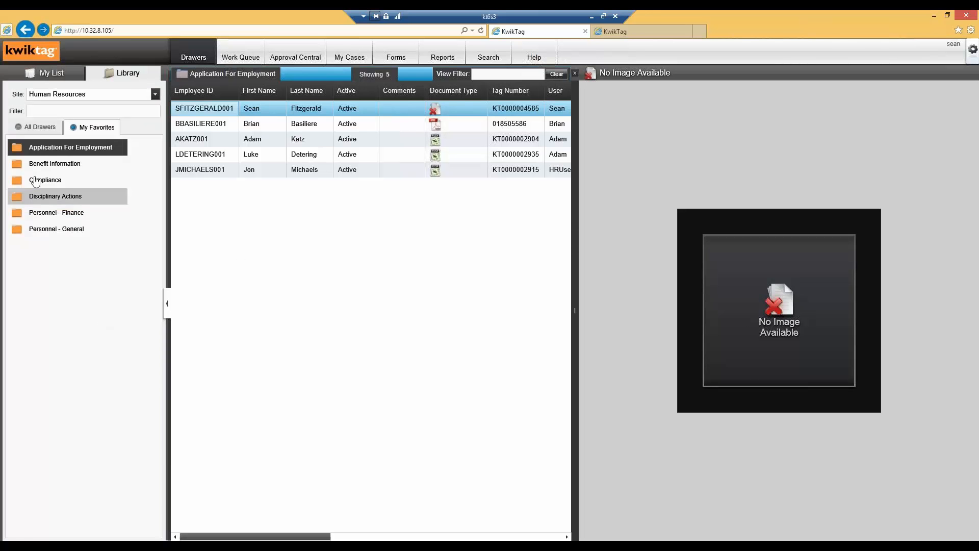
- Start a new tag in the Benefit Information drawer with file type Medical and Dental Enrollment and the third employee from the lookup
left_click(75, 164)
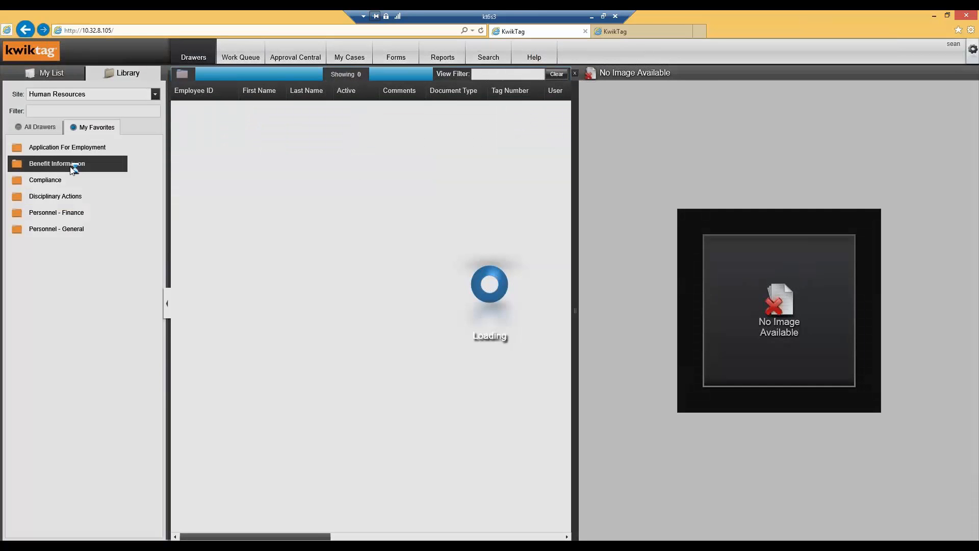
right_click(76, 164)
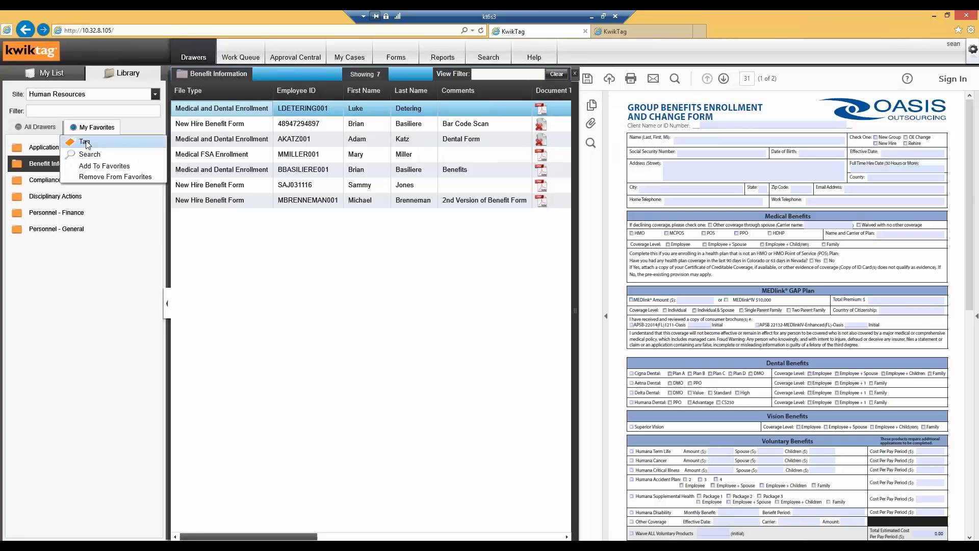
left_click(87, 143)
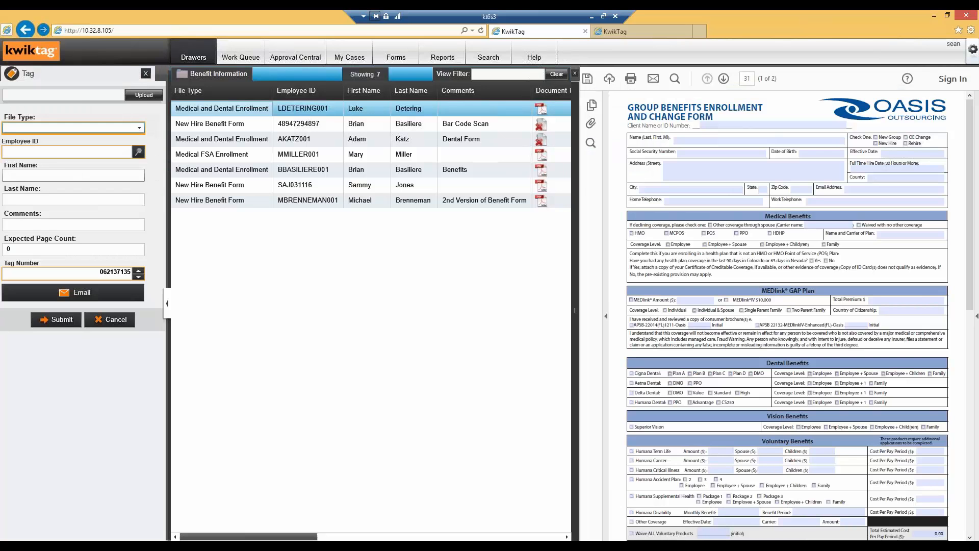
left_click(139, 128)
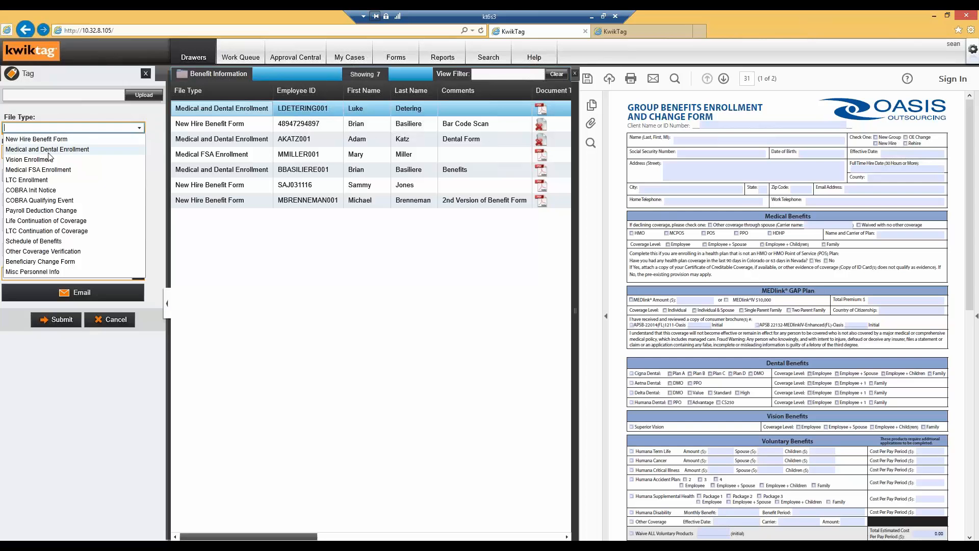
left_click(71, 151)
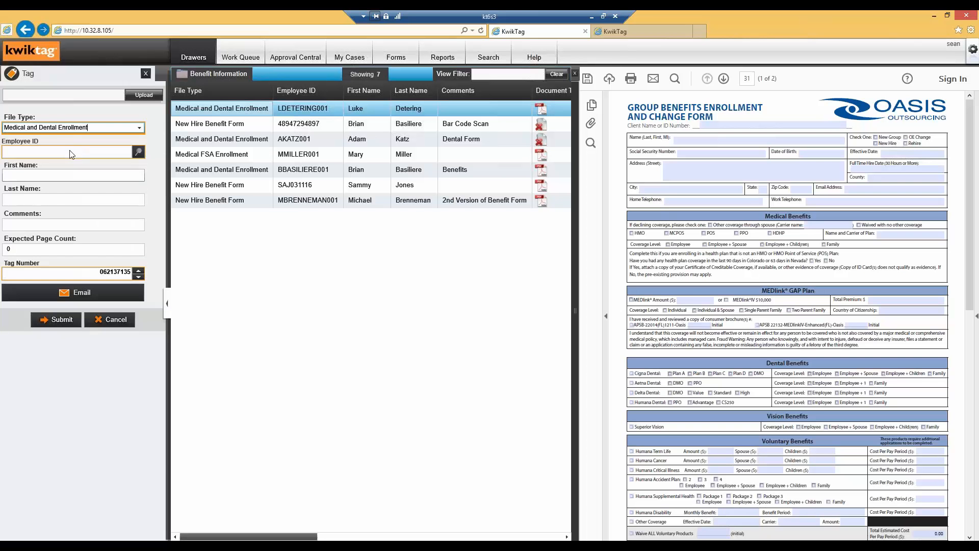
left_click(138, 152)
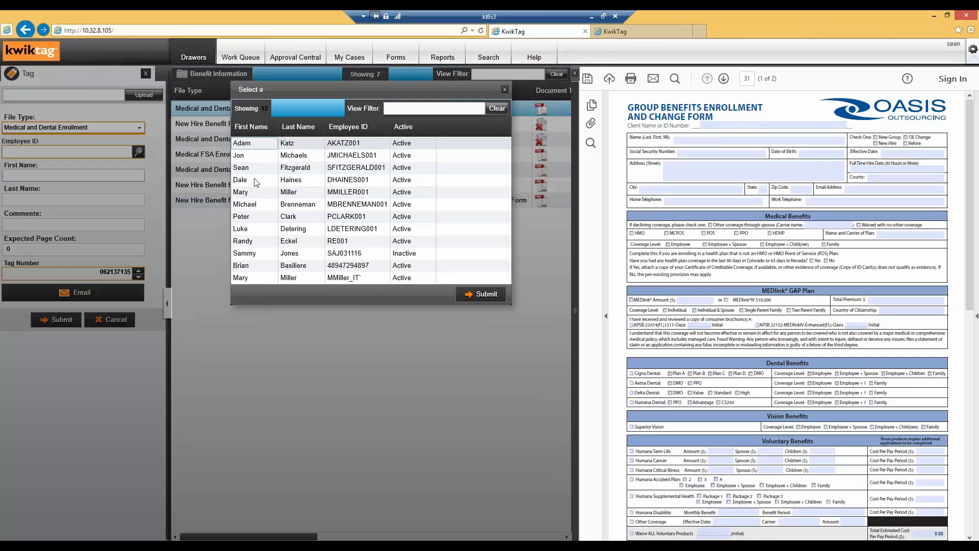
double_click(296, 172)
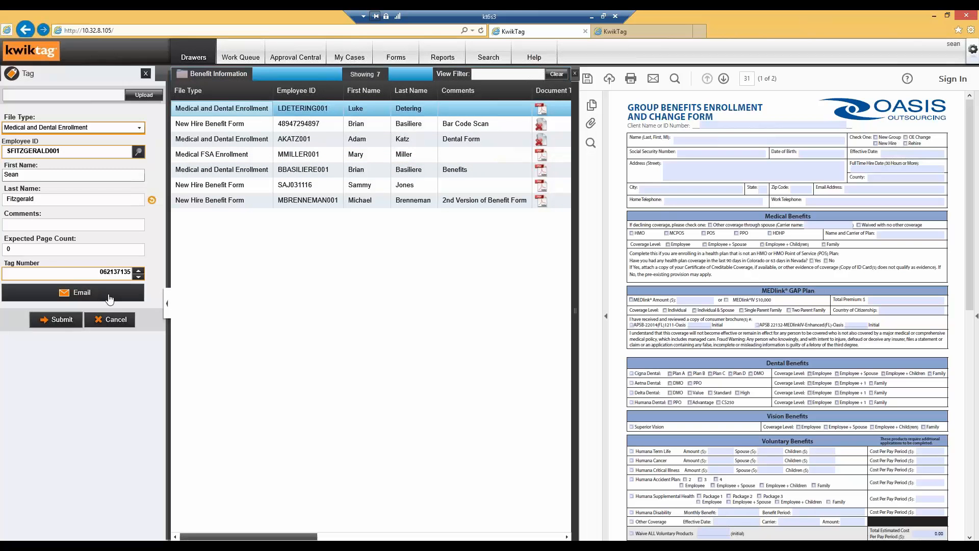
- Attach the Benefits Enrollment Form PDF from the Employee Forms folder and submit the benefit tag
left_click(144, 95)
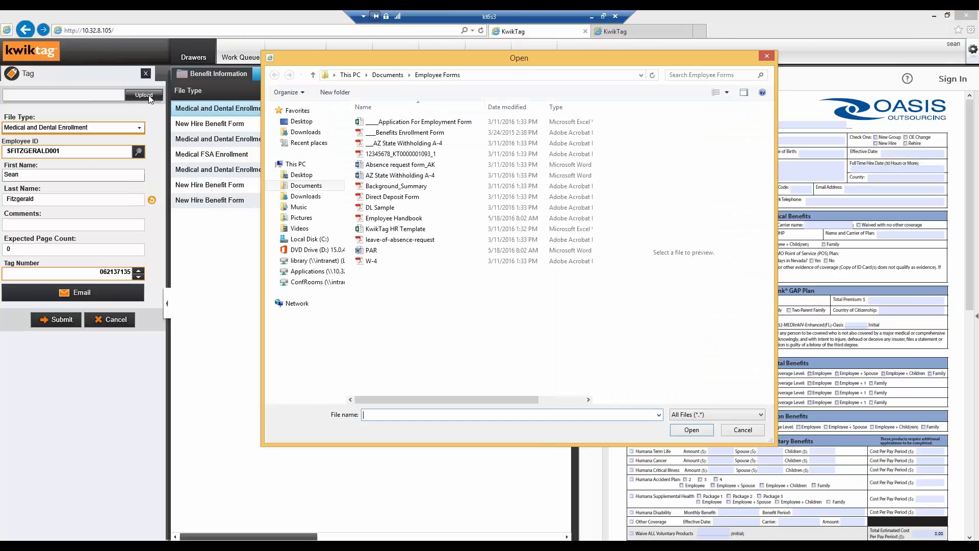
double_click(431, 134)
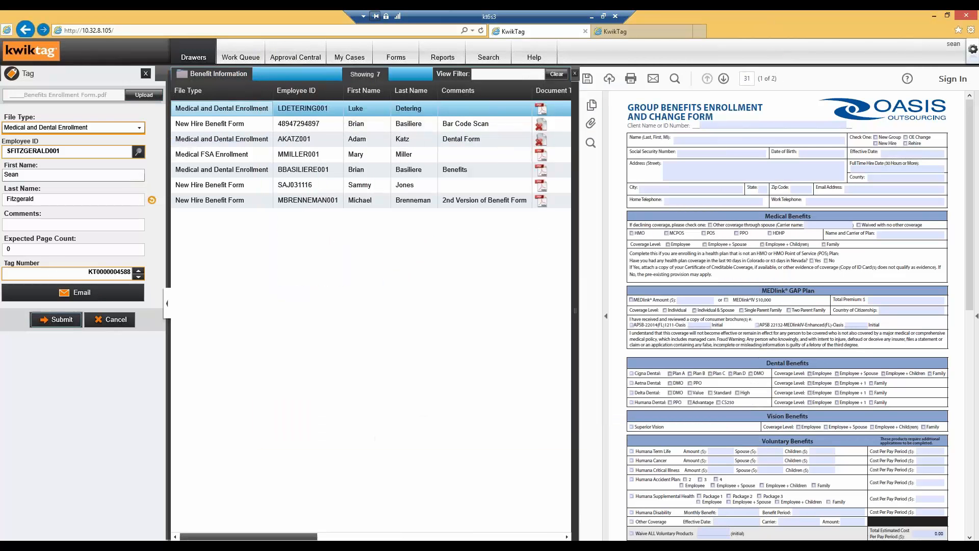
left_click(56, 320)
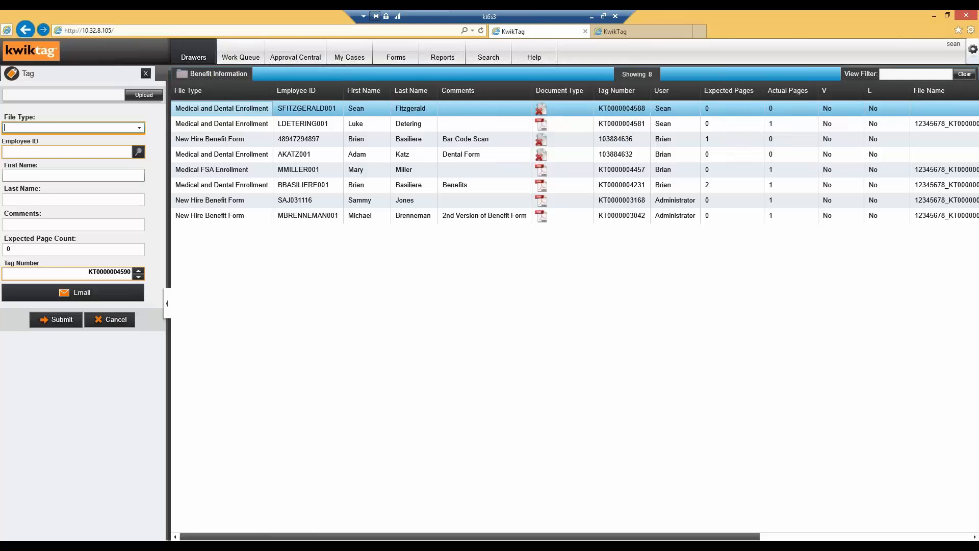
- Sort the Benefit Information drawer by file type and close the tagging form
left_click(201, 92)
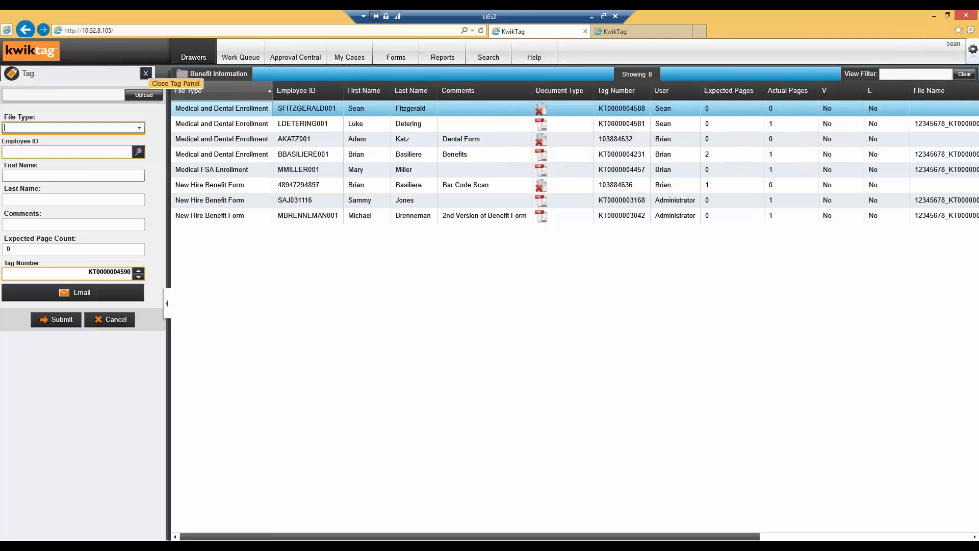
left_click(109, 319)
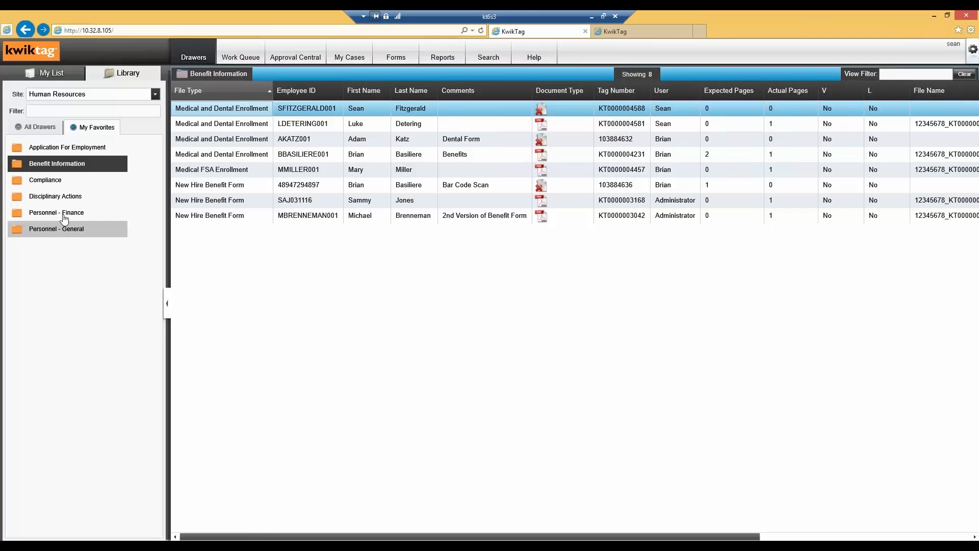
- Start a new tag in the Personnel - Finance drawer with the W-4 PDF attached and the third employee from the lookup
left_click(60, 218)
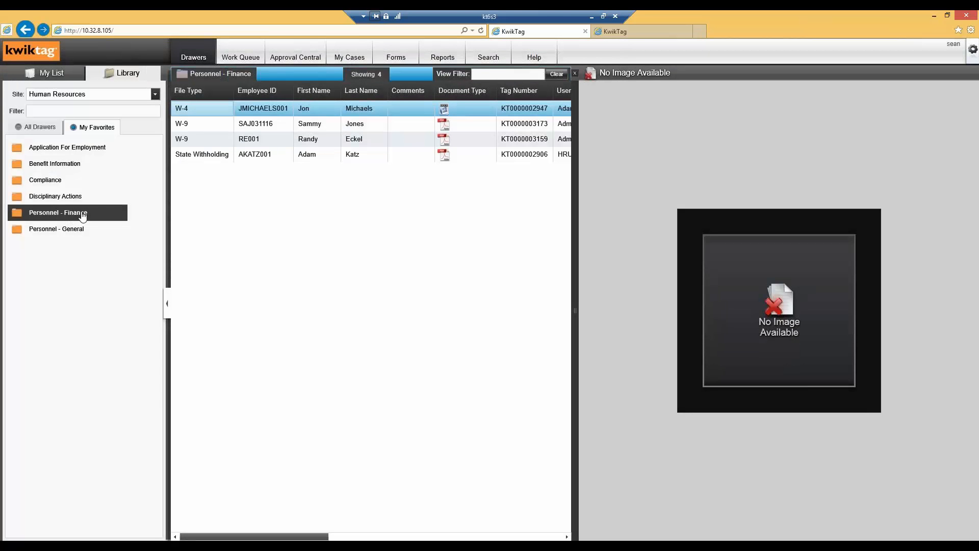
right_click(80, 216)
left_click(94, 203)
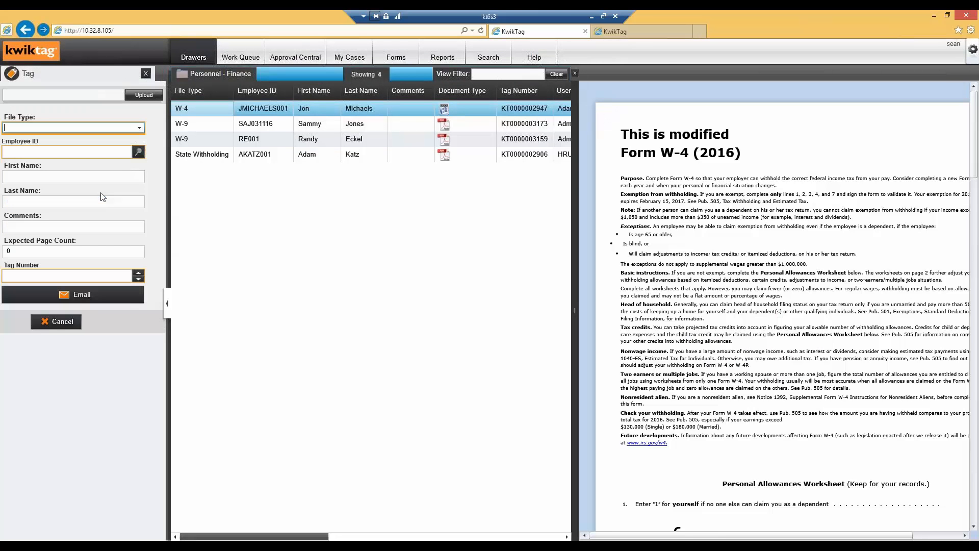
left_click(145, 95)
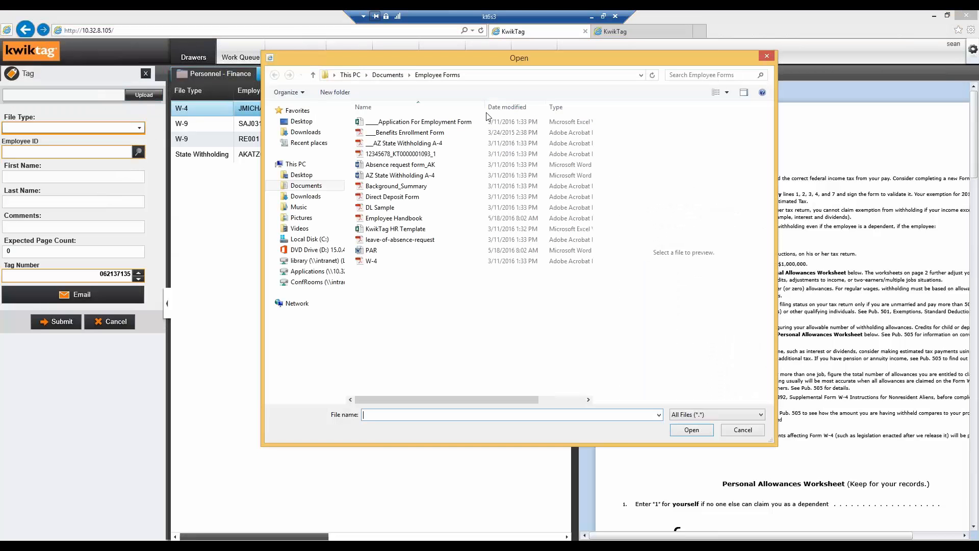
double_click(378, 261)
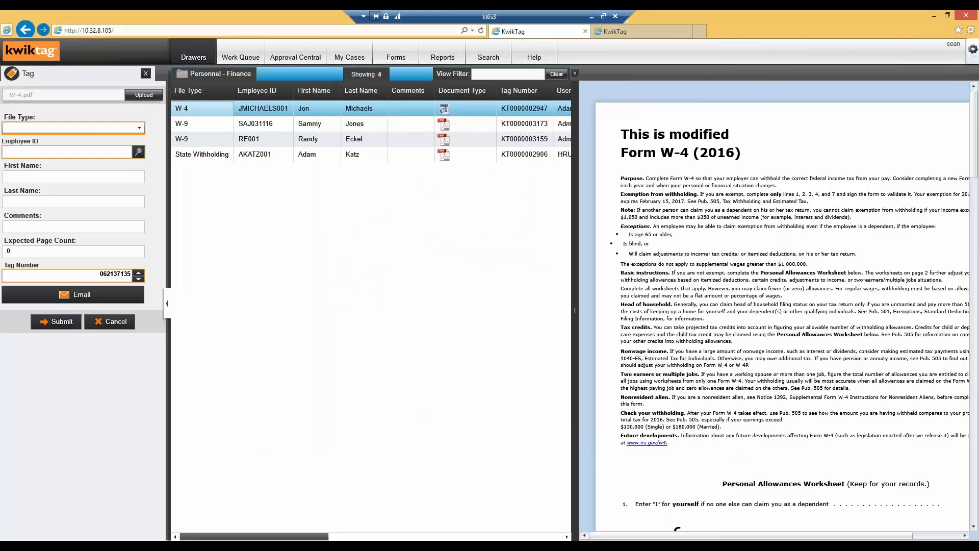
left_click(138, 152)
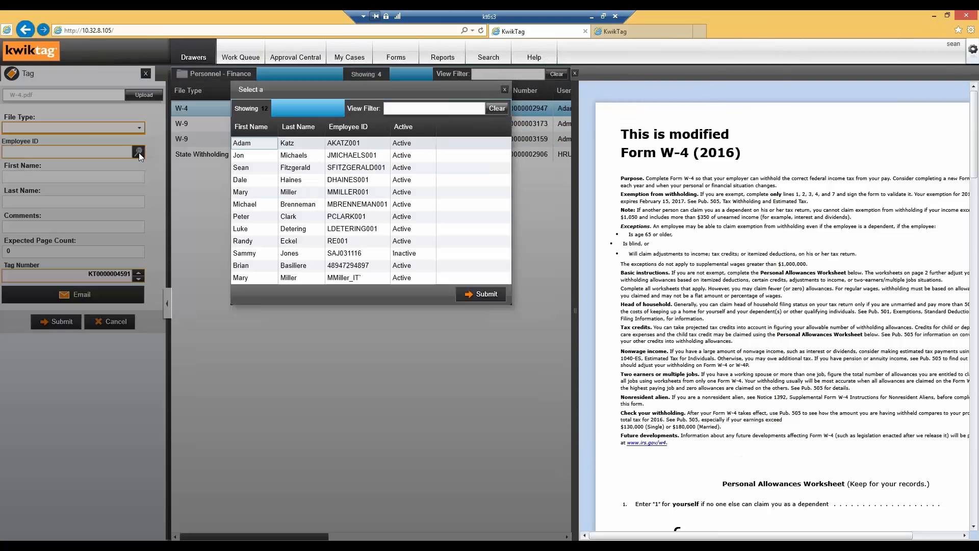
double_click(350, 173)
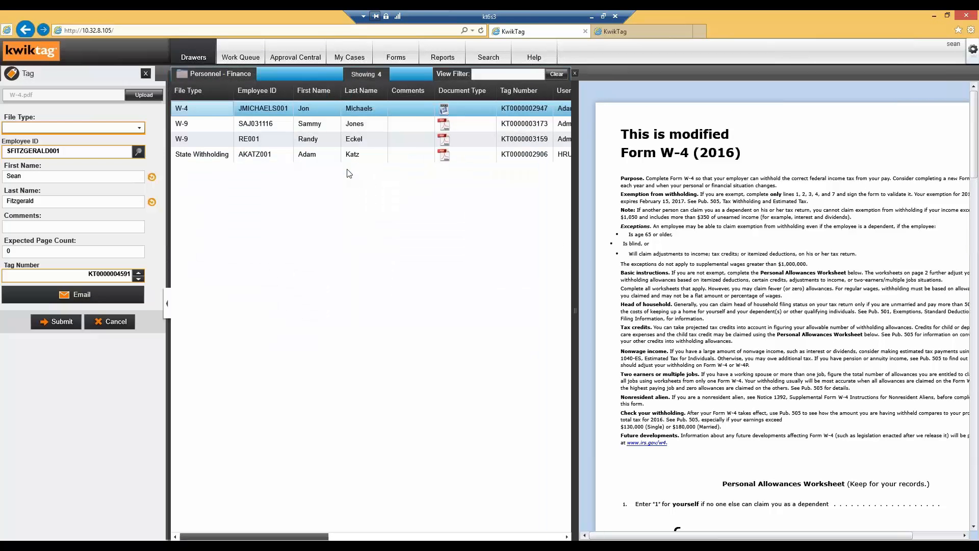
- Try to submit the W-4 tag without a file type
left_click(55, 322)
left_click(499, 298)
left_click(54, 321)
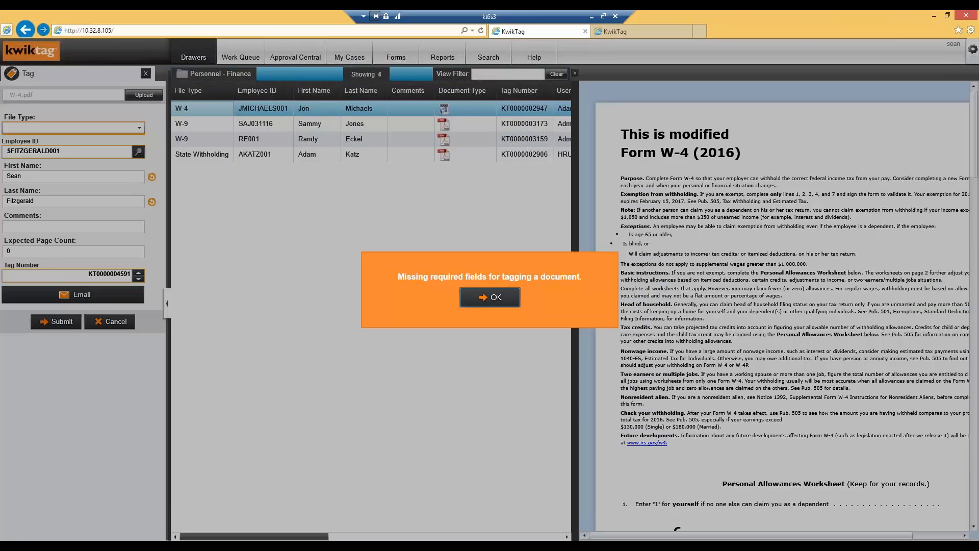
left_click(483, 298)
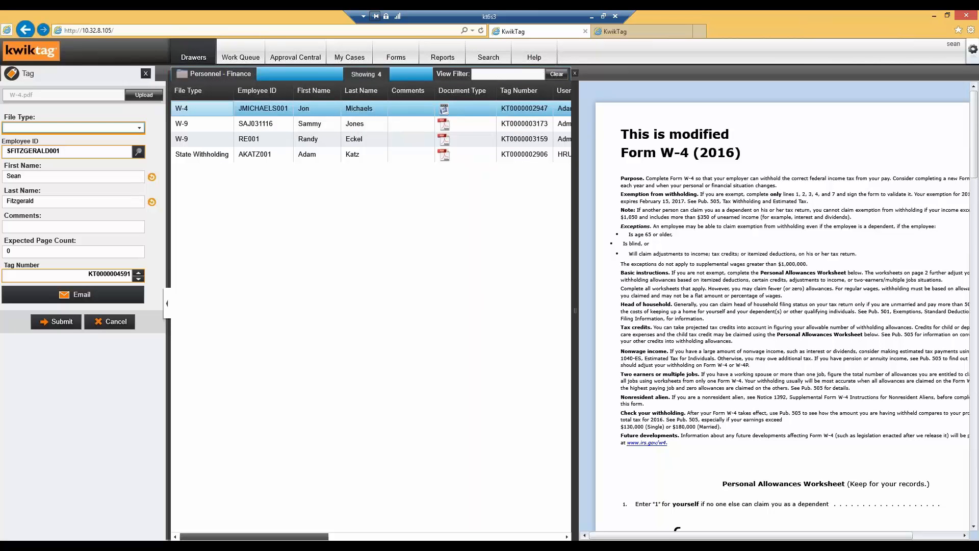
left_click(56, 322)
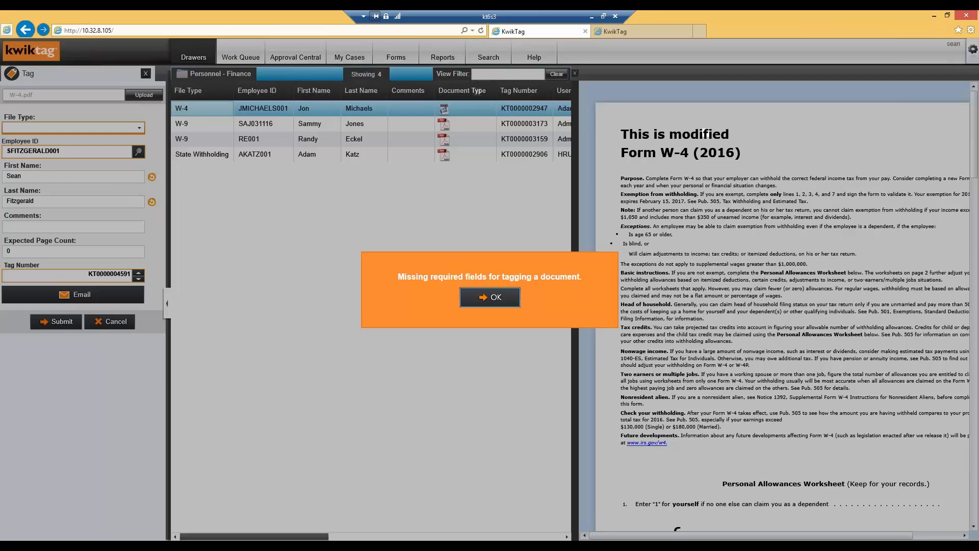
left_click(494, 297)
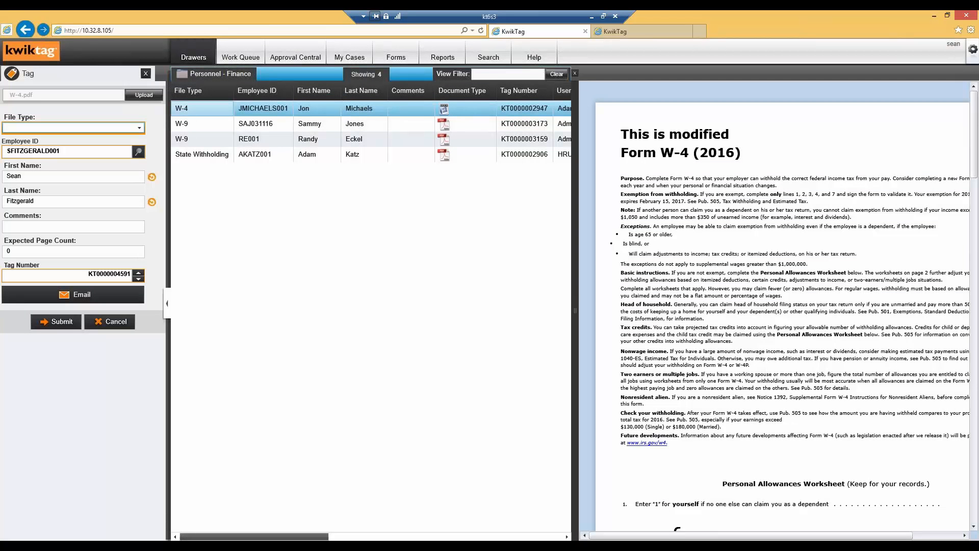
- Set the tag's file type to W-4, submit it and close the tagging form
left_click(139, 127)
left_click(21, 146)
left_click(58, 322)
left_click(59, 321)
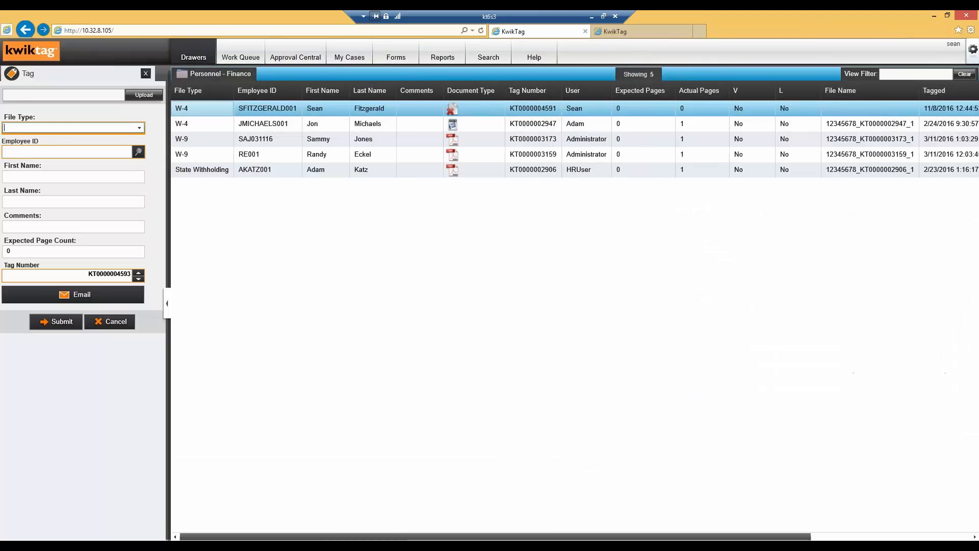
left_click(101, 323)
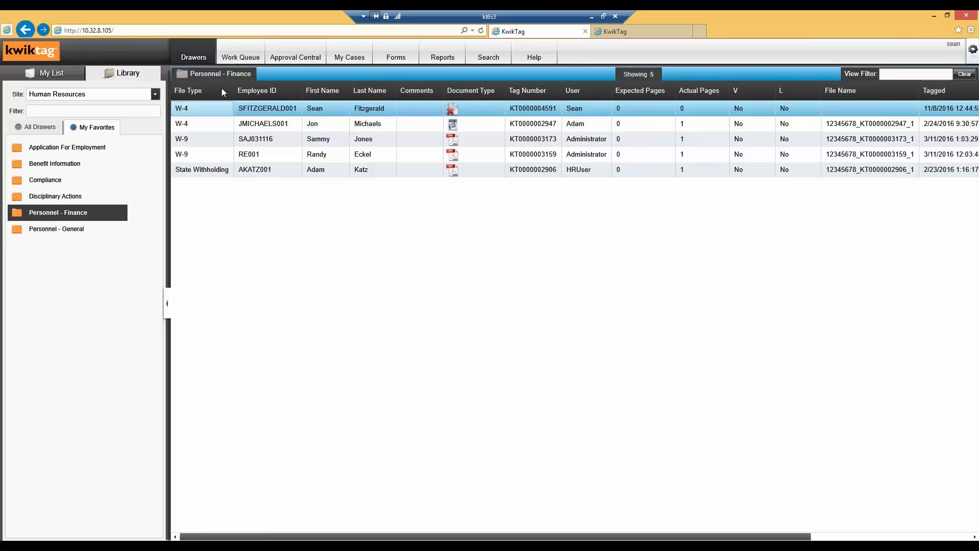
- List the Current Employee File cases and expand the first employee's Application For Employment master document to its related documents
left_click(355, 56)
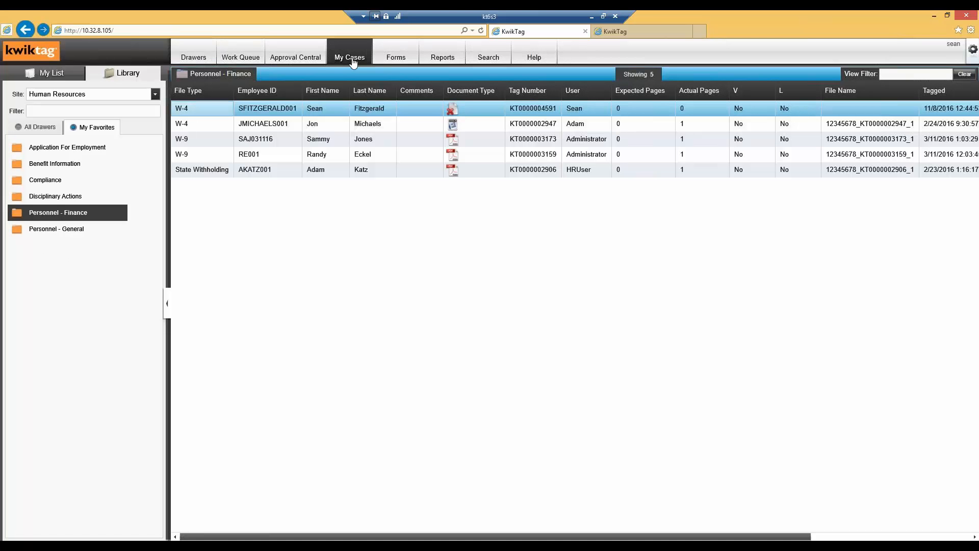
left_click(156, 106)
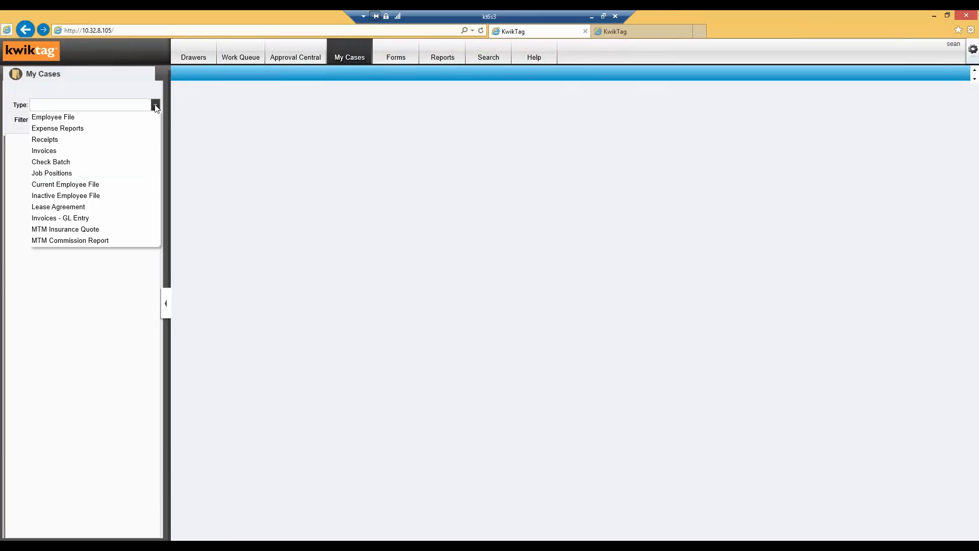
left_click(86, 187)
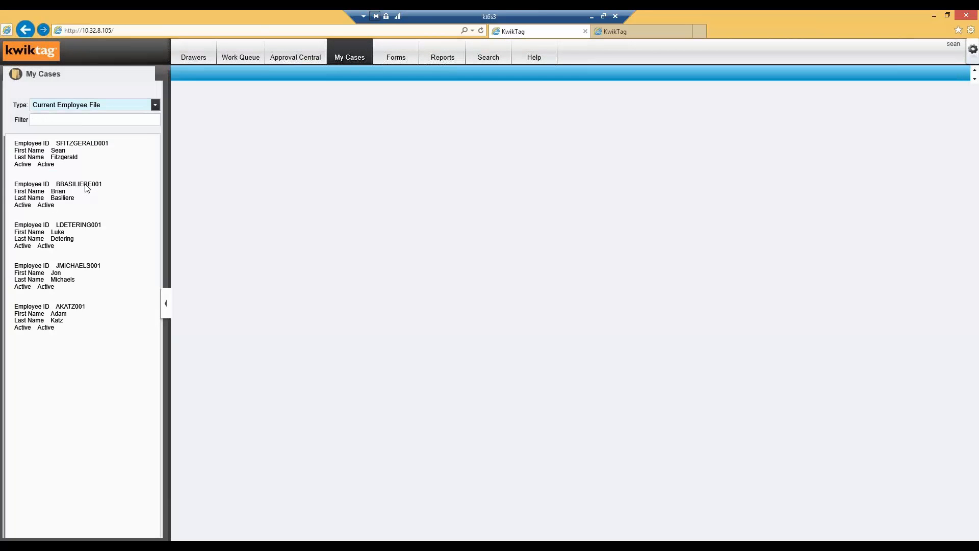
left_click(73, 154)
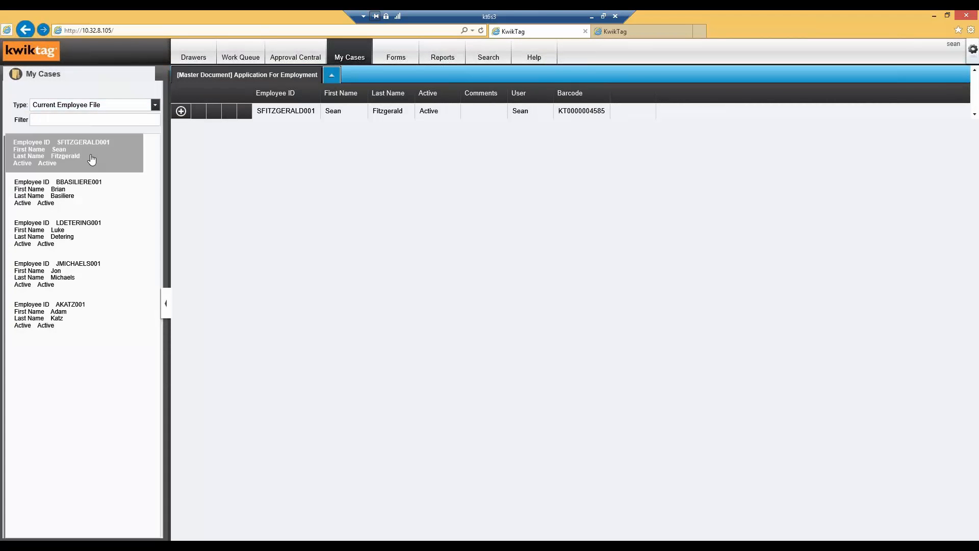
left_click(181, 110)
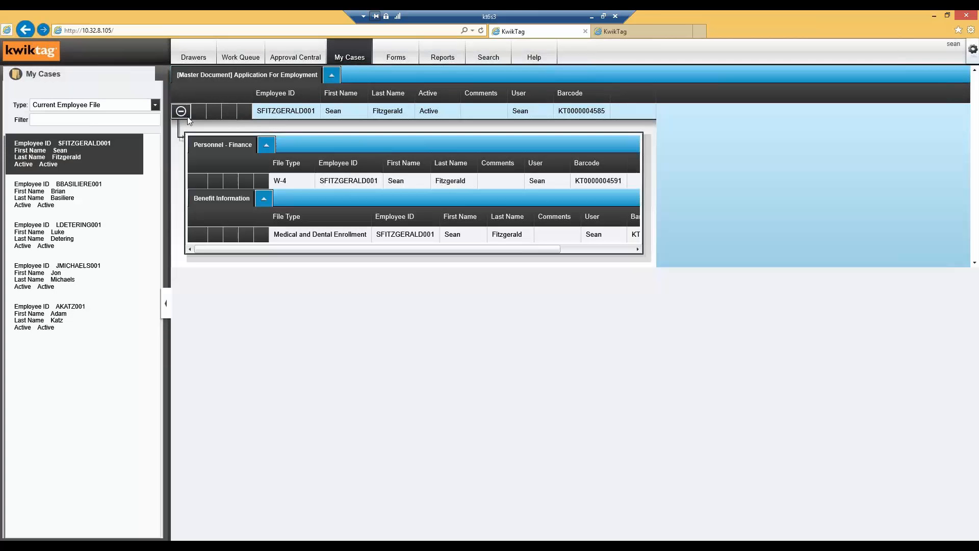
- View the case's application, W-4 and Medical and Dental Enrollment documents, and filter the case list by "sf"
right_click(350, 111)
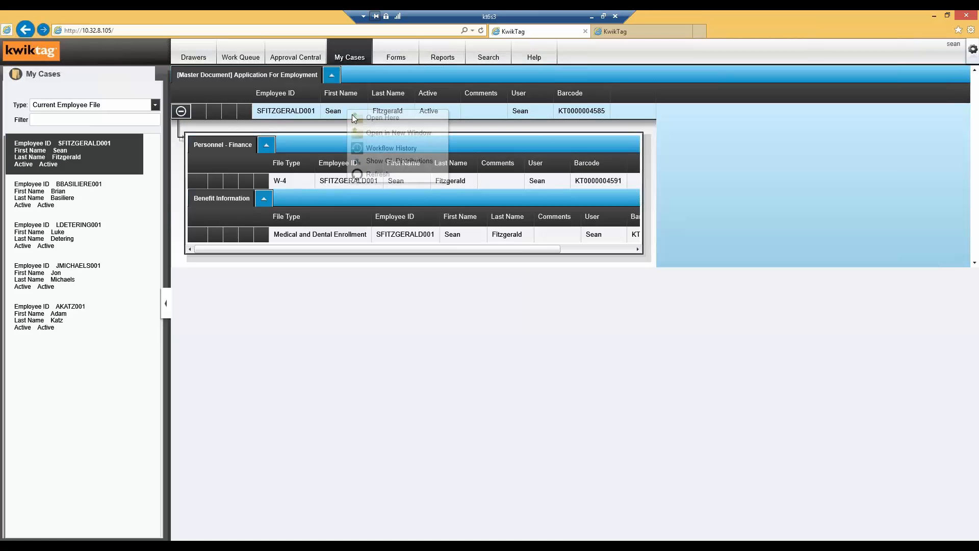
left_click(382, 118)
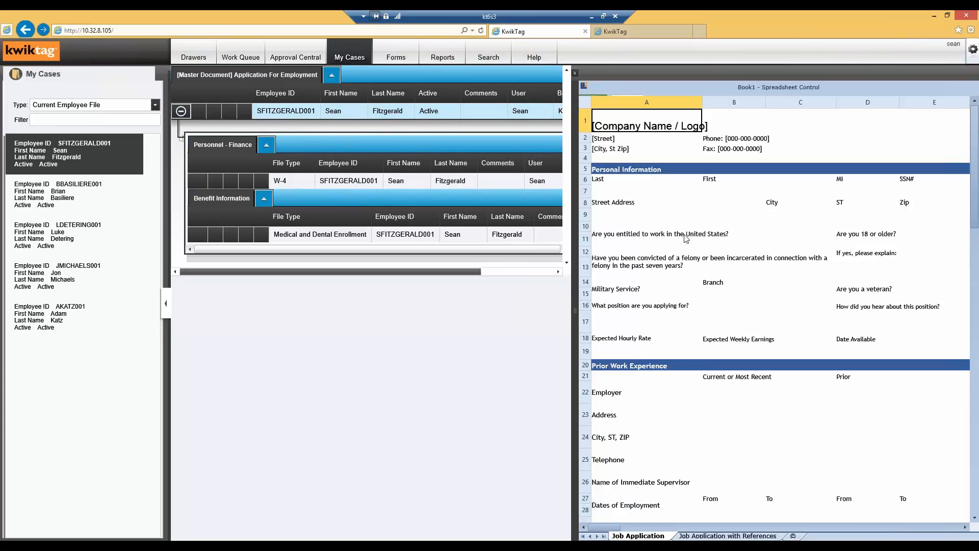
left_click(413, 180)
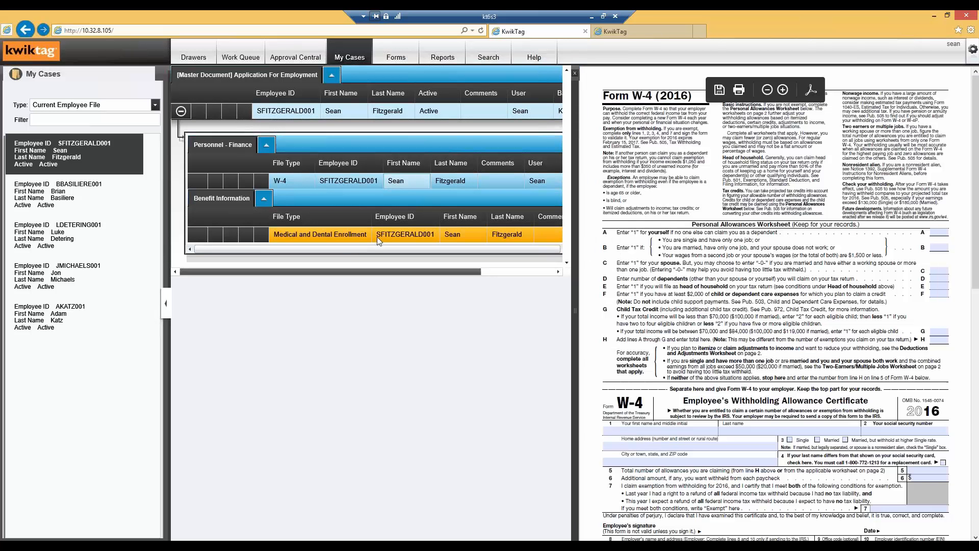
left_click(468, 233)
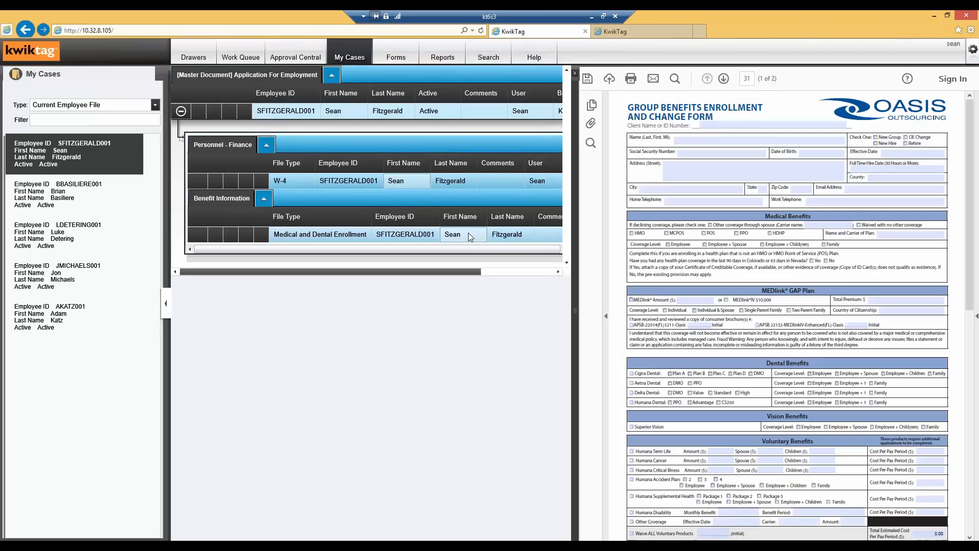
left_click(53, 119)
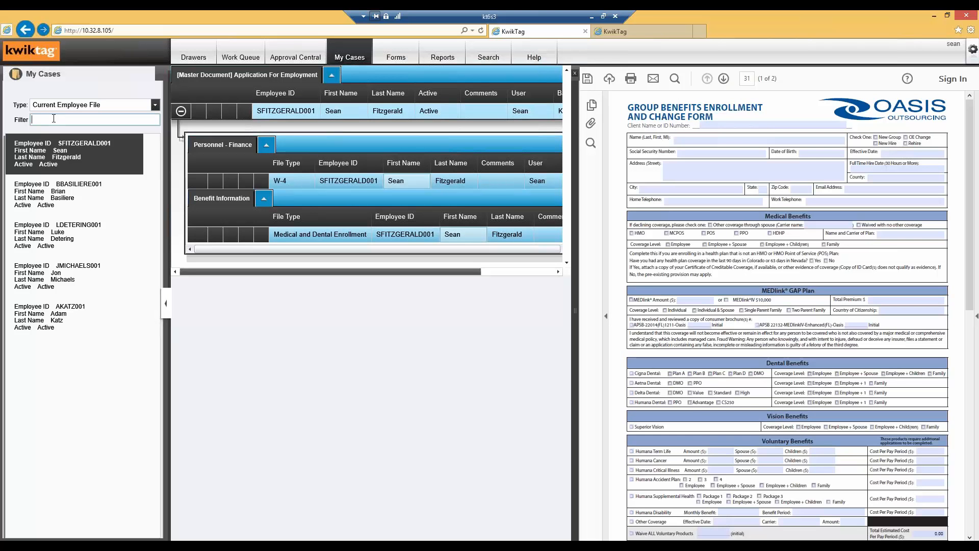
type("sf")
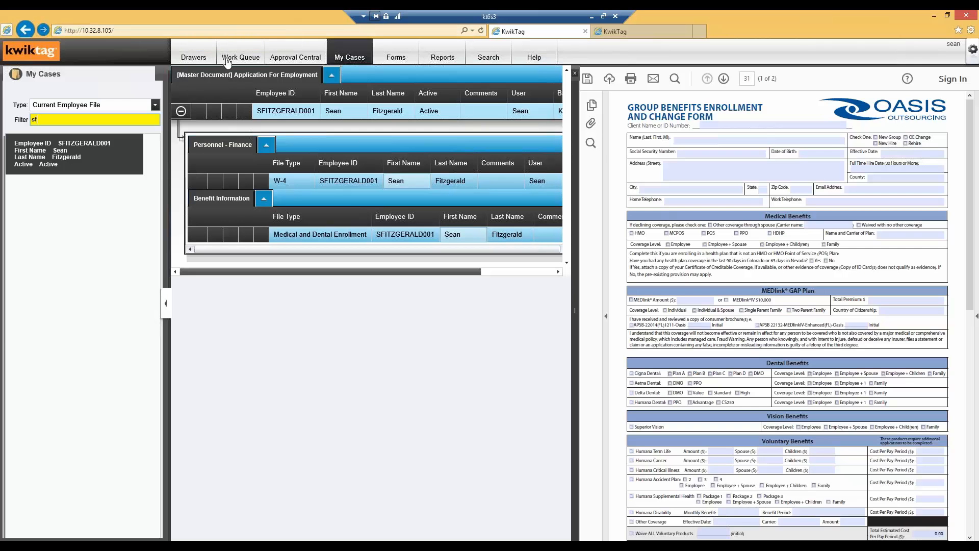
- List the Lease Agreement cases and expand the Contract Customer case to its related documents
left_click(190, 59)
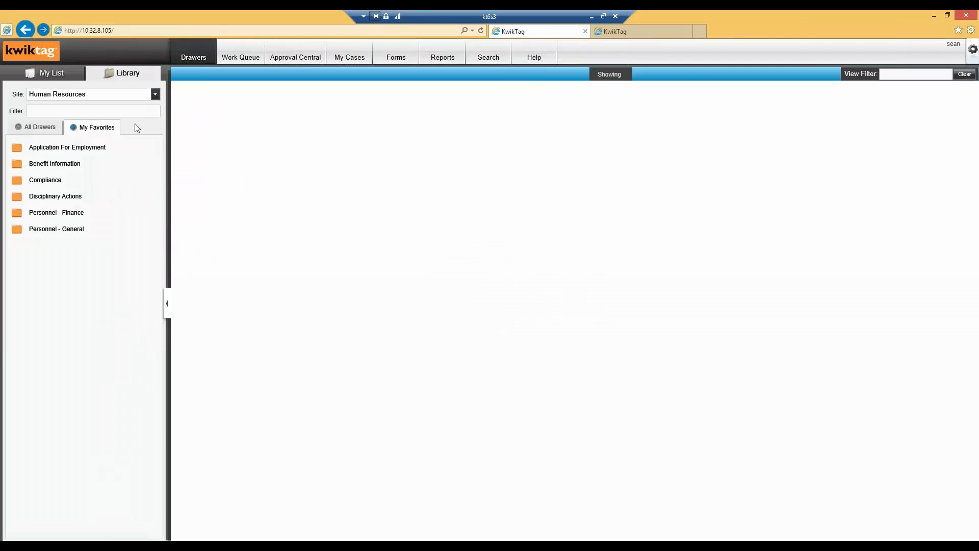
left_click(344, 59)
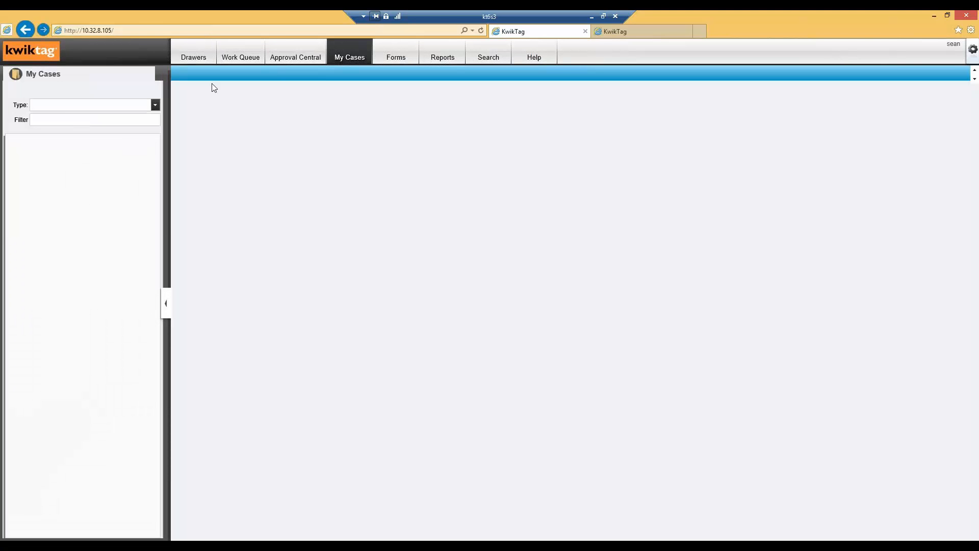
left_click(156, 105)
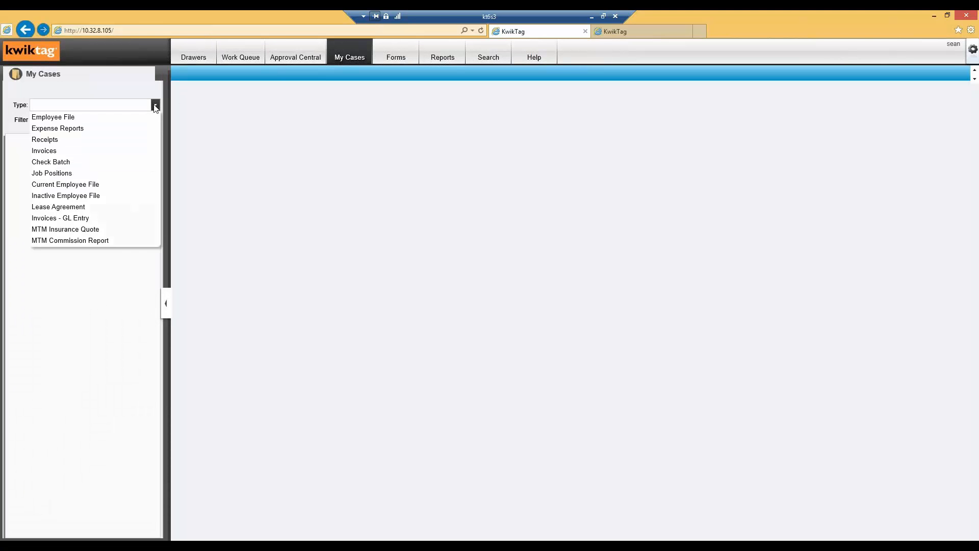
left_click(68, 208)
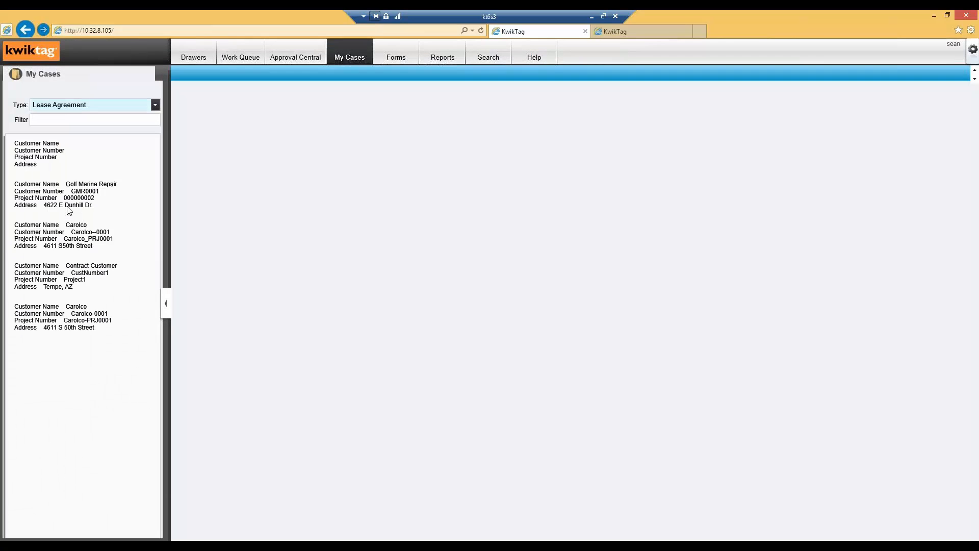
left_click(86, 280)
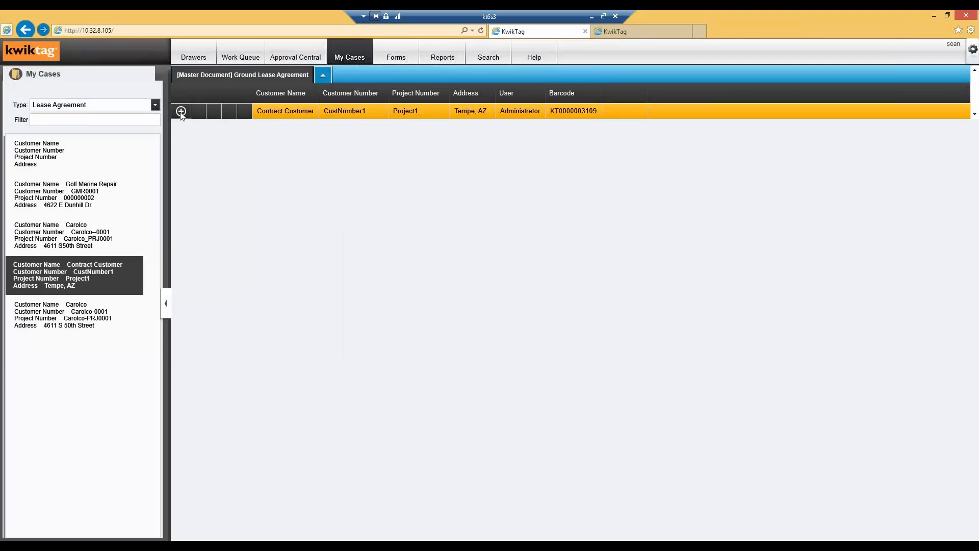
left_click(181, 111)
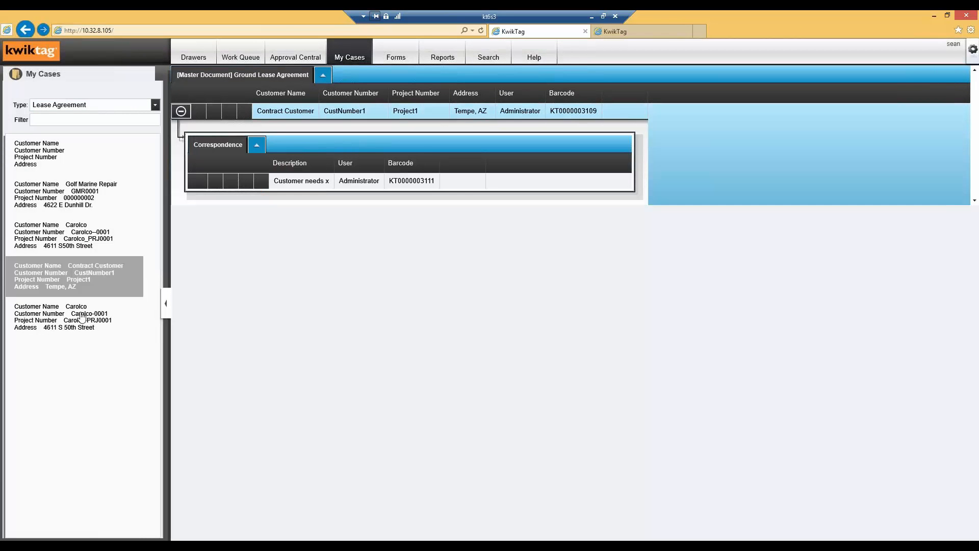
- Expand the last Carolco lease case and view its ground lease agreement document
left_click(81, 318)
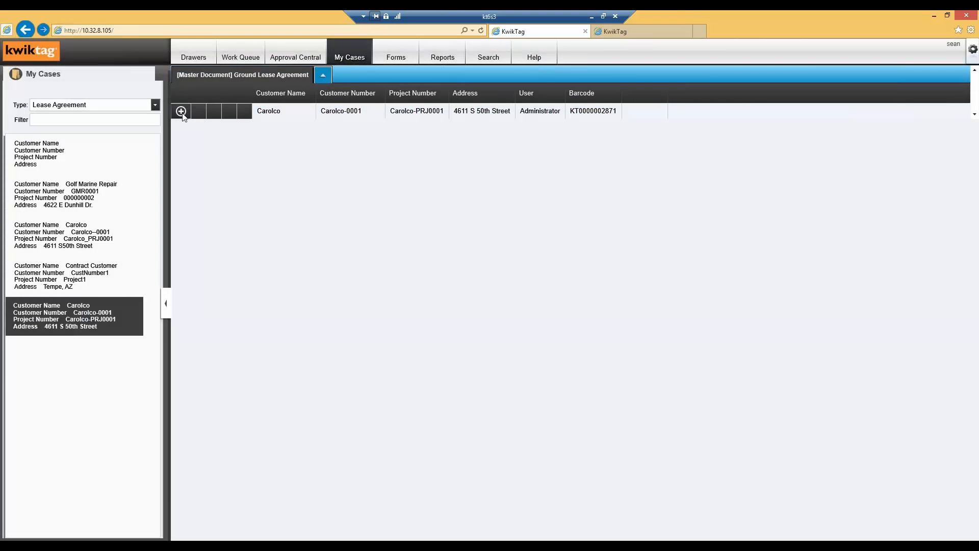
left_click(181, 111)
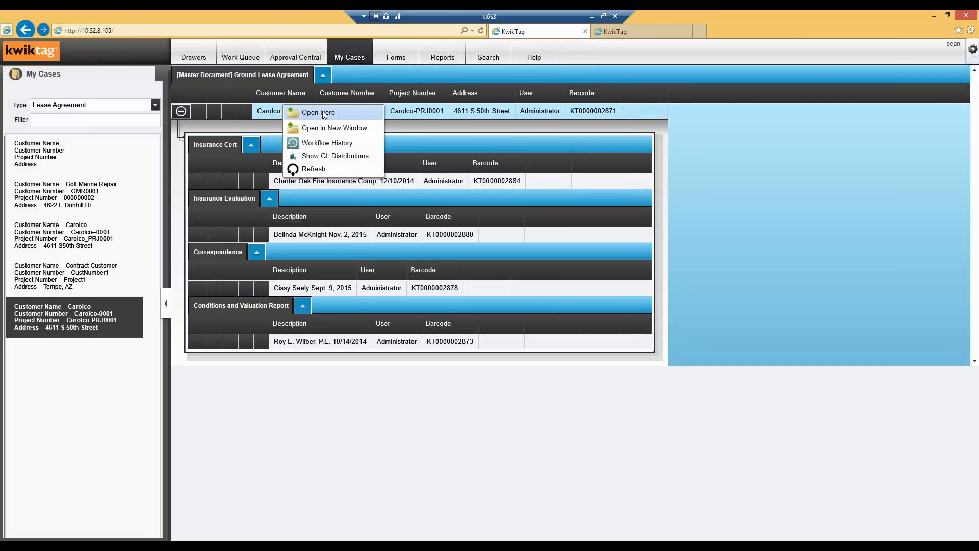
left_click(324, 113)
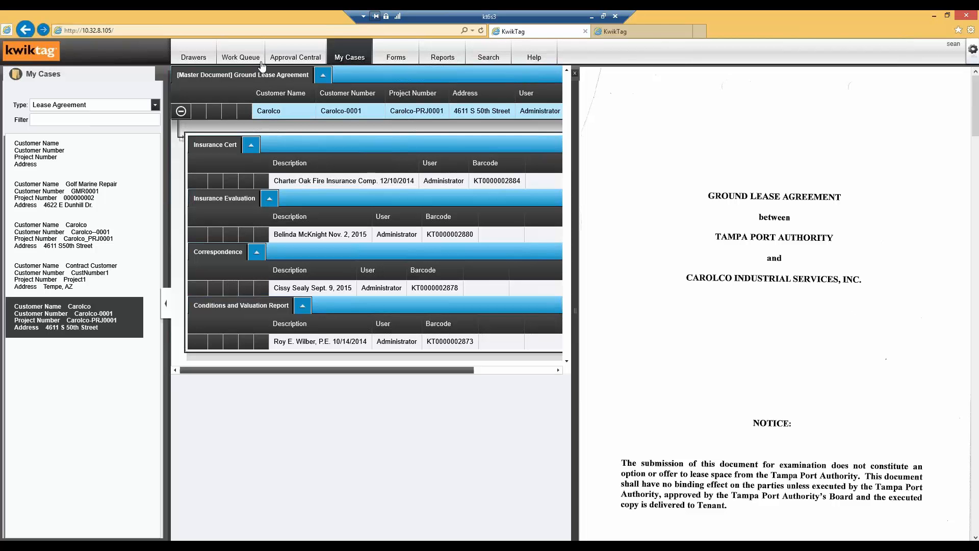
- Switch to the department manager's KwikTag session showing Approval Central
left_click(628, 32)
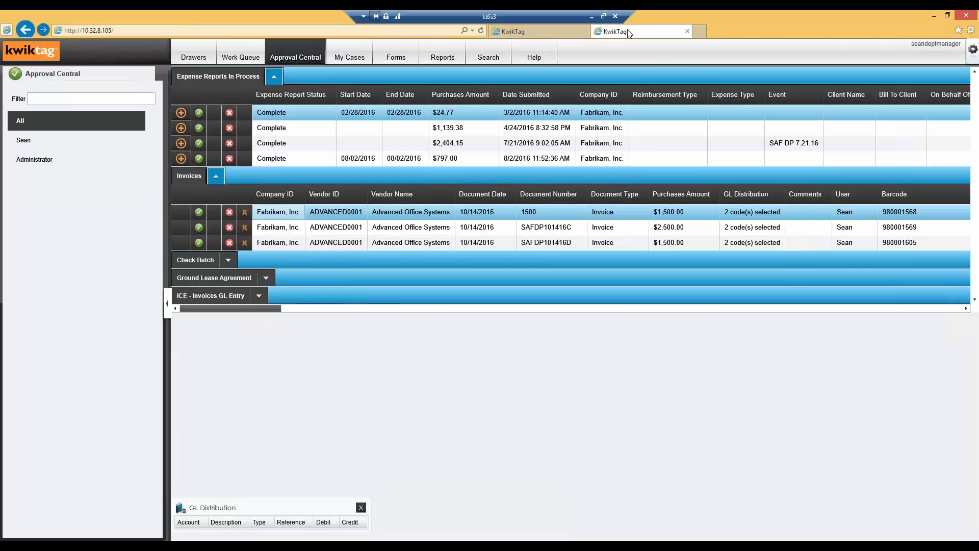
- Collapse the expense report and invoice lists, expand Check Batch, and view the Fabrikam, Inc. batch's check distribution report
left_click(216, 175)
left_click(274, 79)
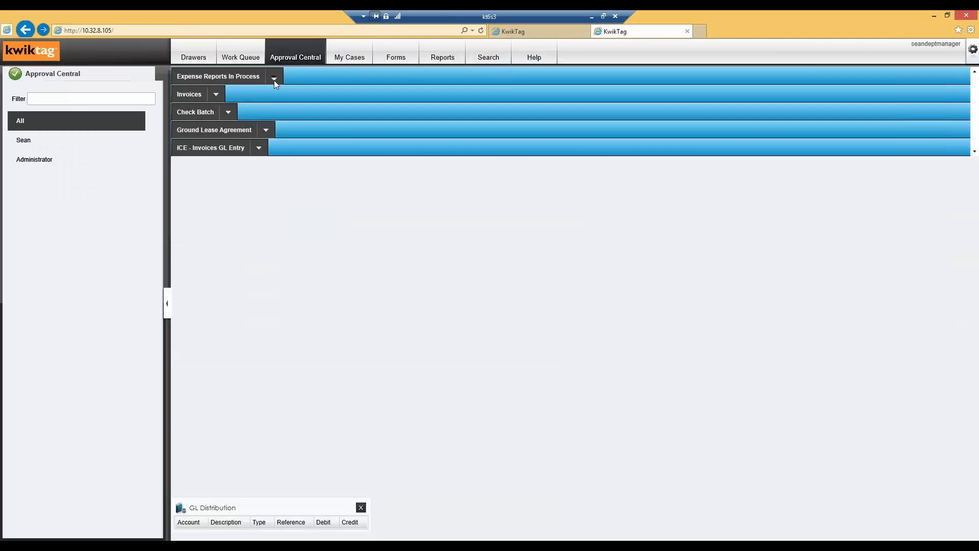
left_click(228, 114)
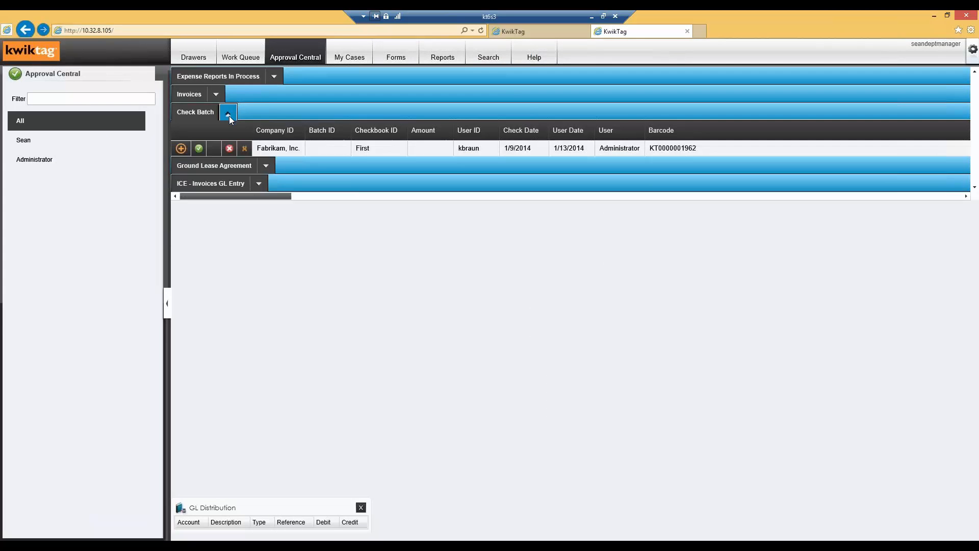
right_click(335, 146)
left_click(361, 153)
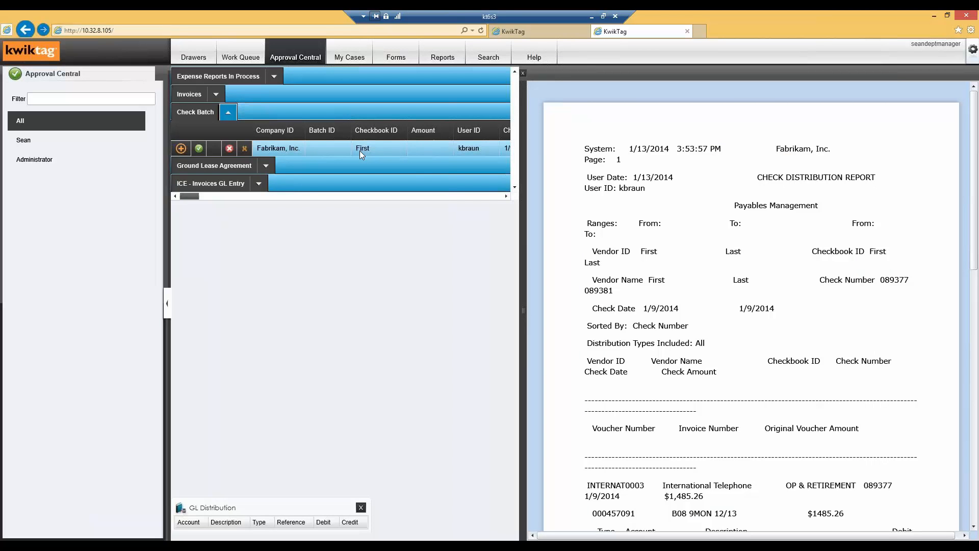
- Expand the Fabrikam, Inc. check batch to its individual checks and widen the list to show the check amounts
left_click(181, 148)
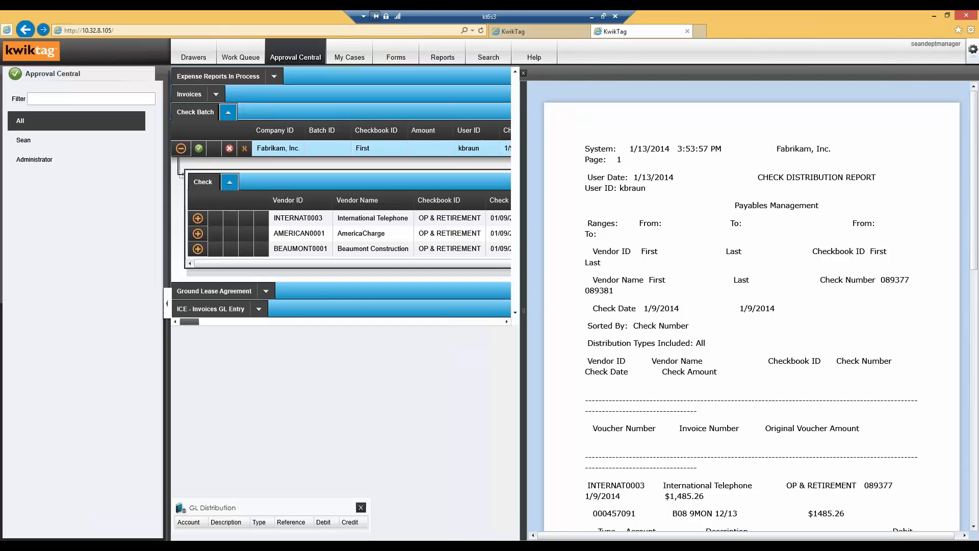
left_click_drag(519, 310, 614, 322)
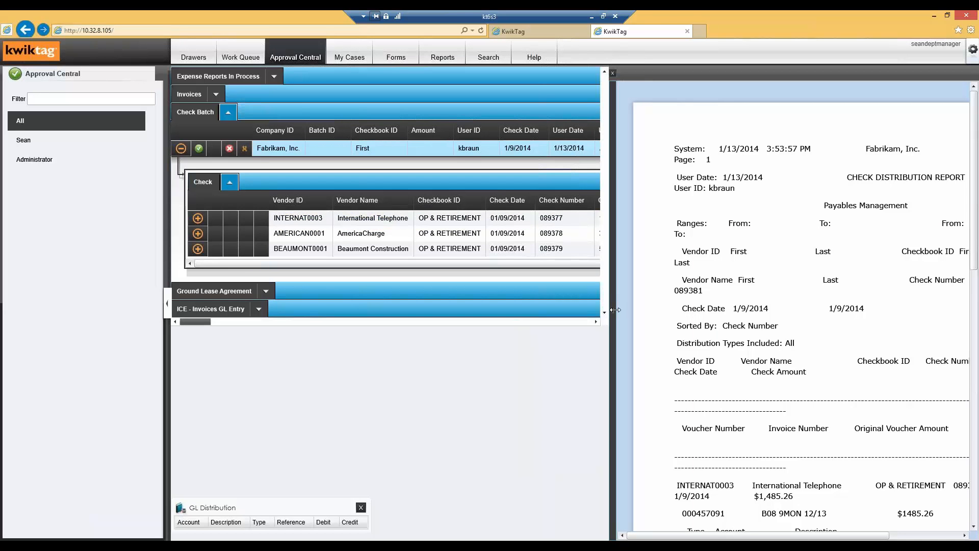
left_click_drag(615, 309, 709, 325)
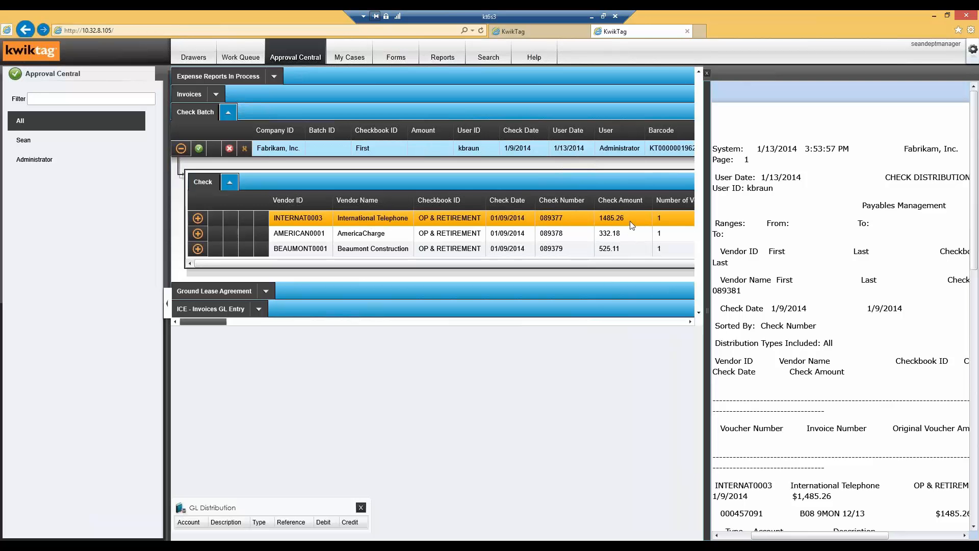
- Expand the International Telephone check to its related records and view its payables invoice in an enlarged preview
left_click(405, 223)
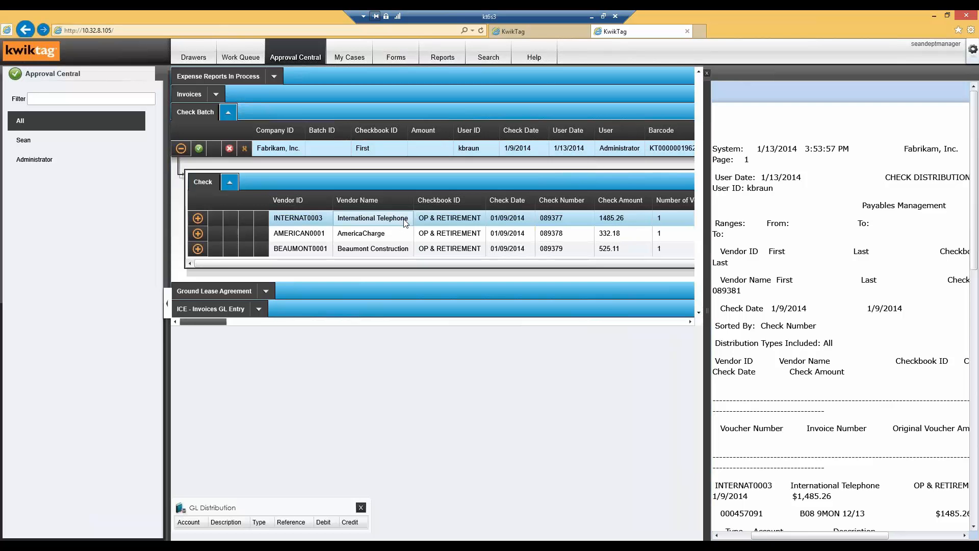
left_click(198, 218)
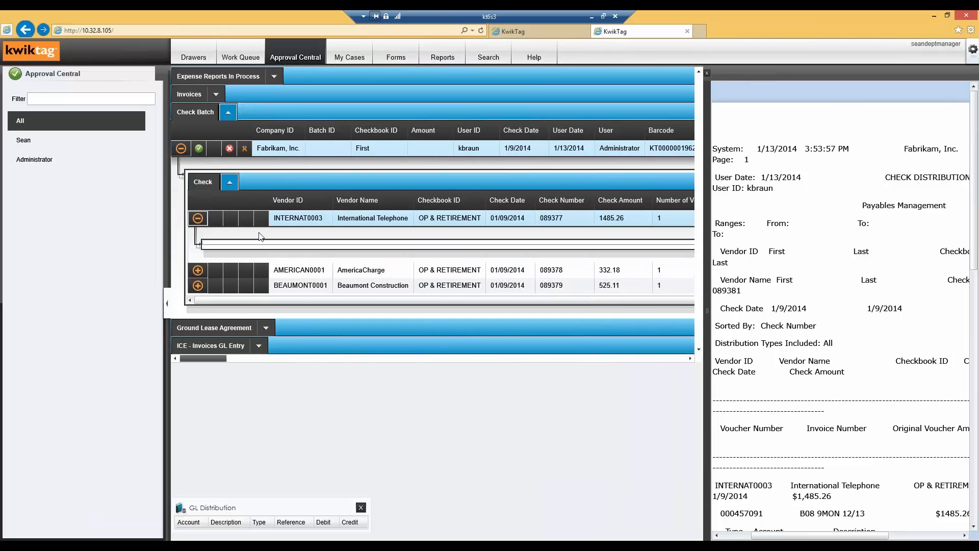
left_click(440, 289)
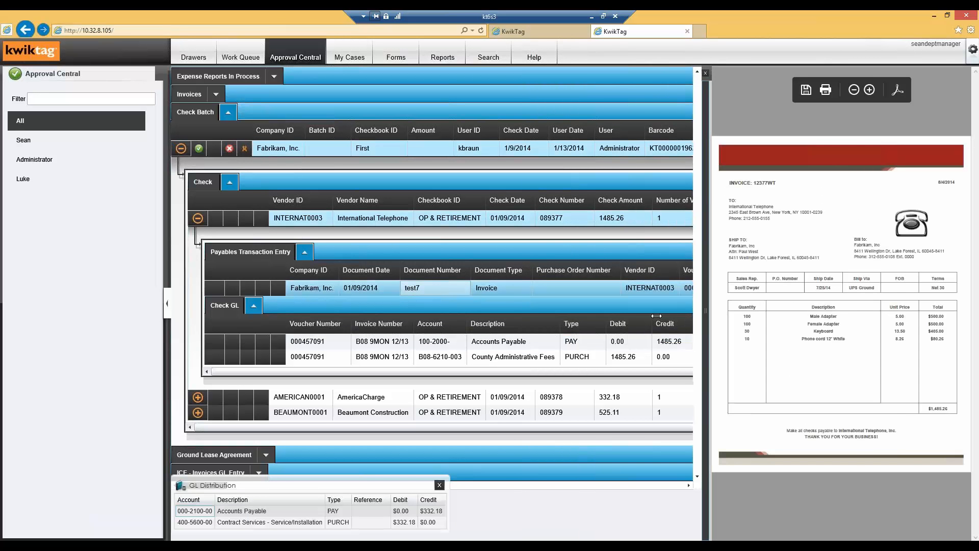
left_click_drag(706, 316, 649, 316)
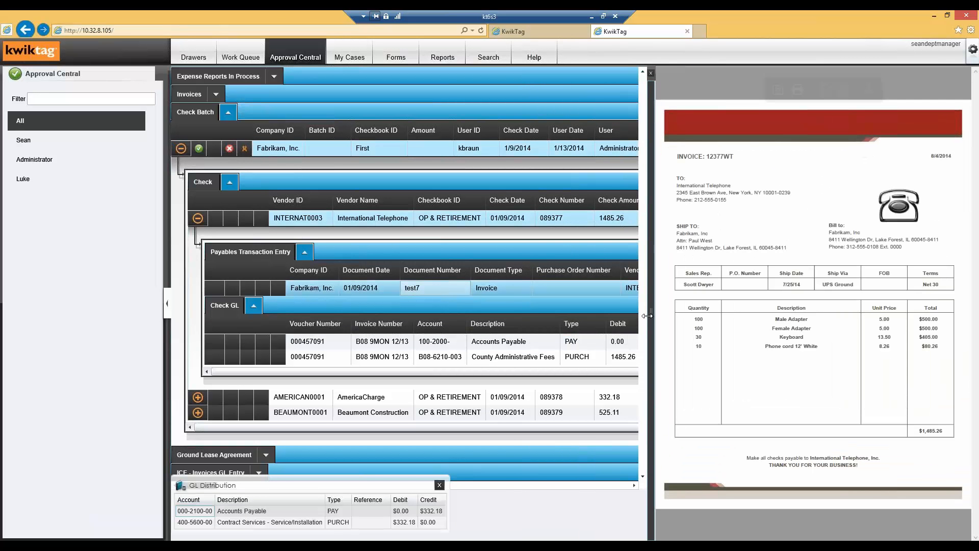
- Review the workflow history of payables document test7, close it, and collapse the check batch details
right_click(431, 283)
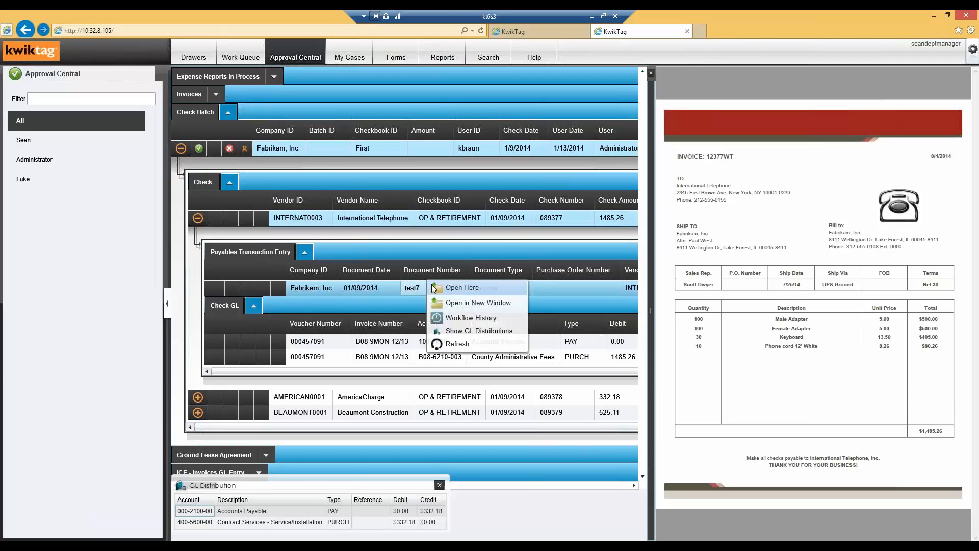
left_click(472, 318)
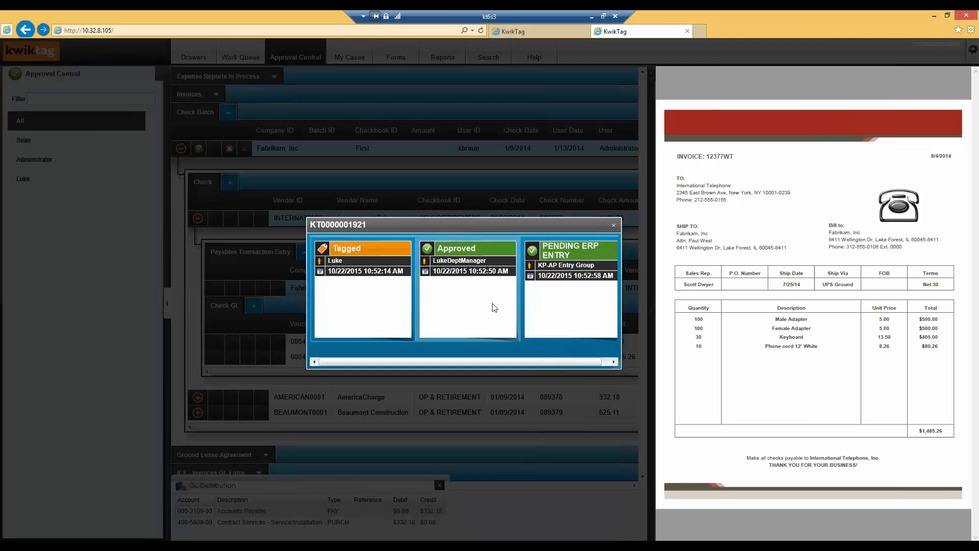
left_click(614, 225)
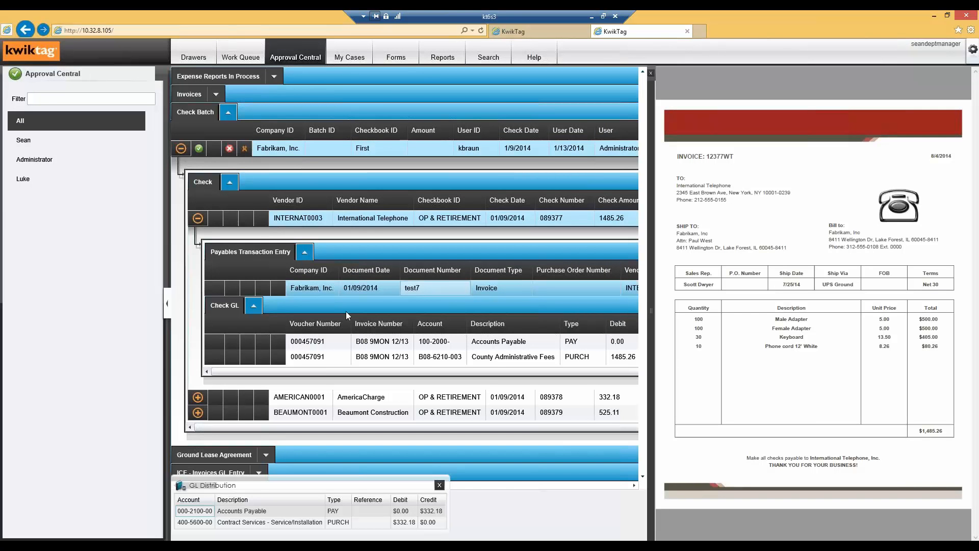
left_click(181, 148)
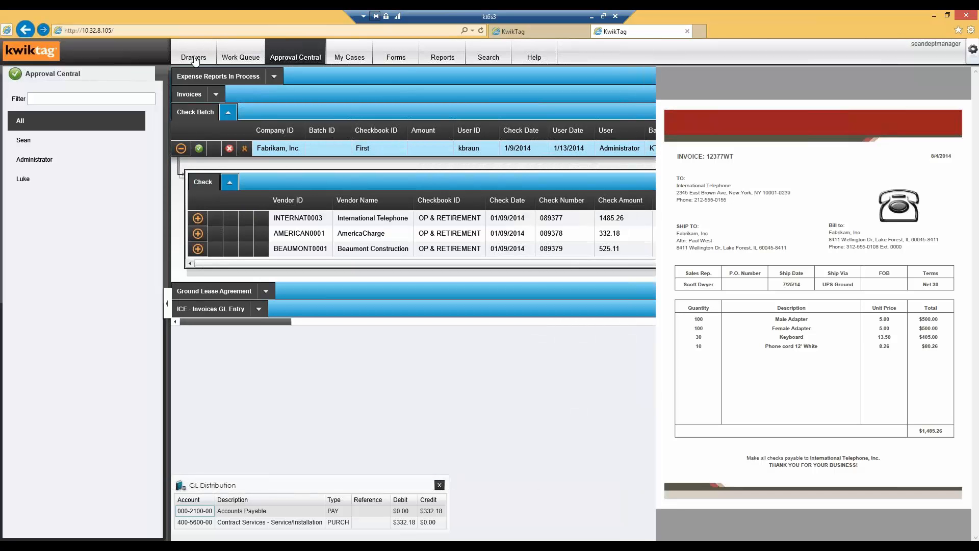
- Show all KwikPayables drawers and open the Check drawer
left_click(194, 57)
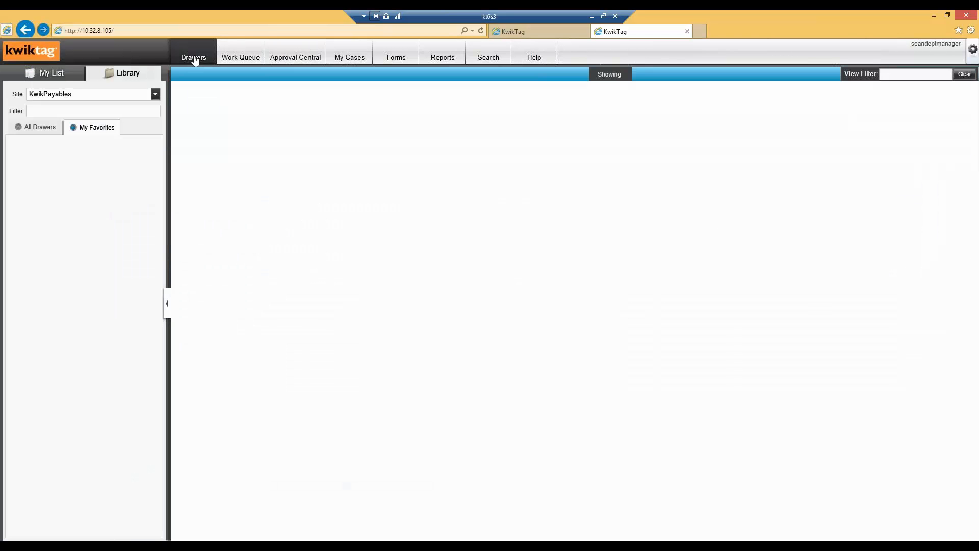
left_click(156, 94)
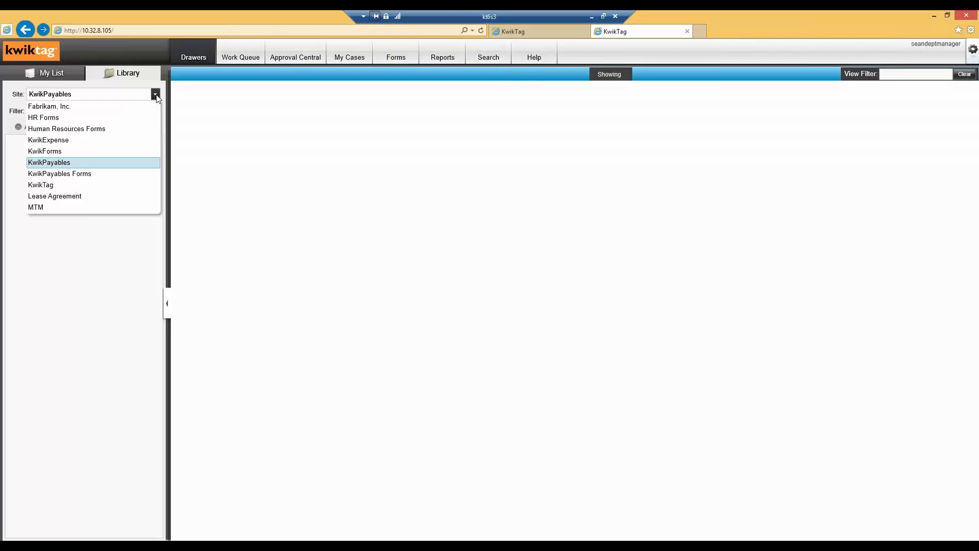
left_click(156, 96)
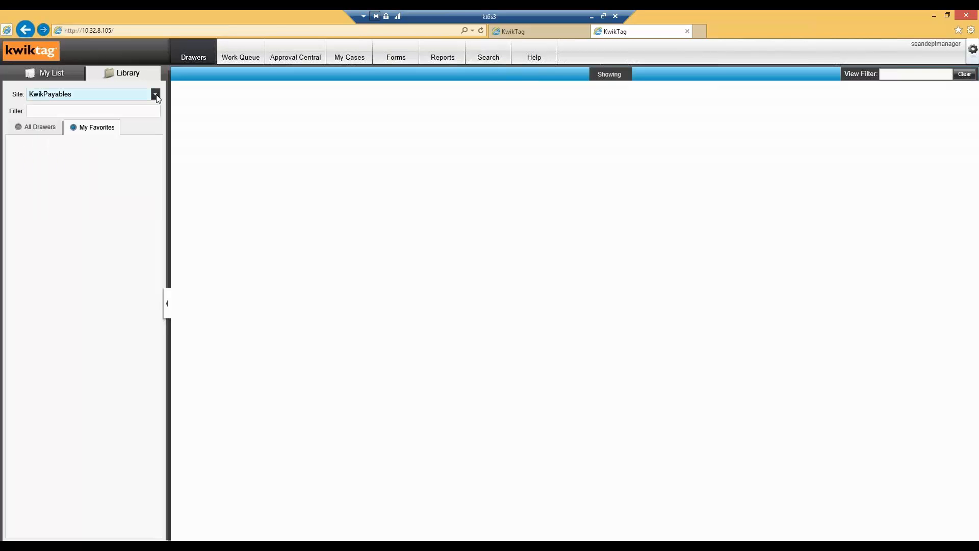
left_click(19, 127)
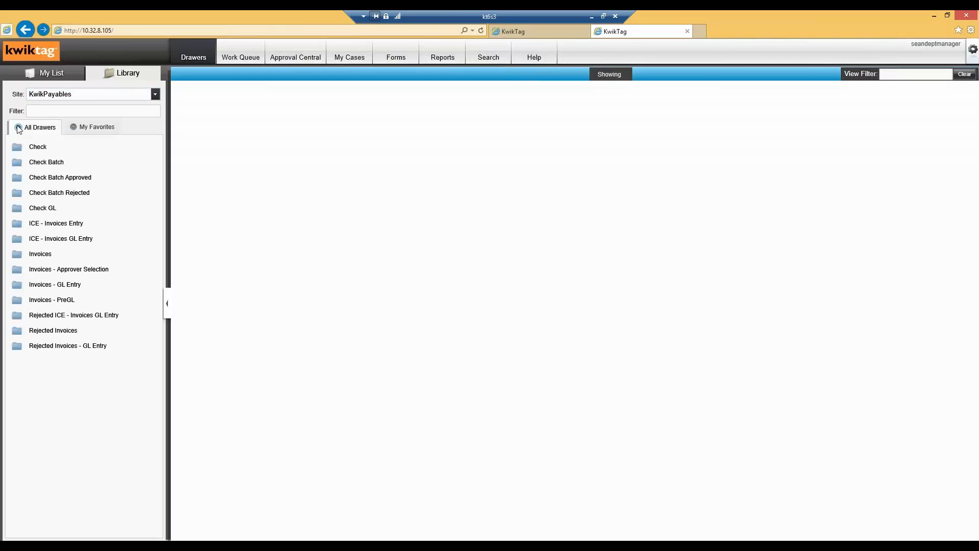
left_click(42, 150)
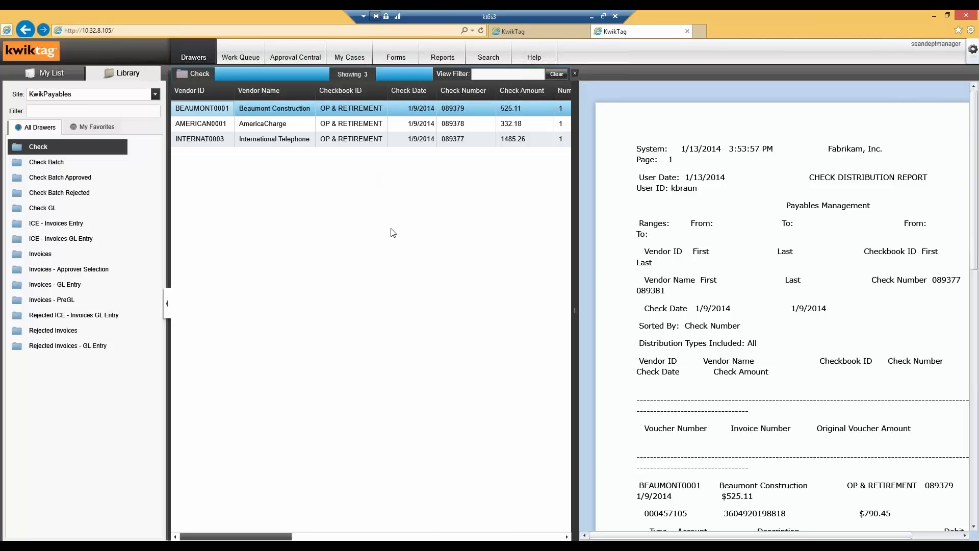
- View the International Telephone check in the Check drawer, then show and hide its workflow history
left_click(93, 111)
left_click(406, 143)
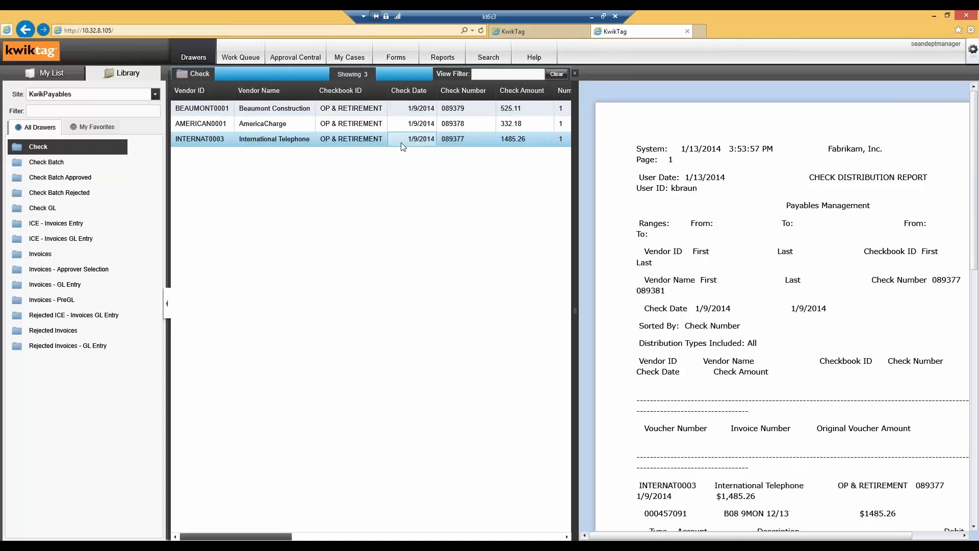
right_click(403, 145)
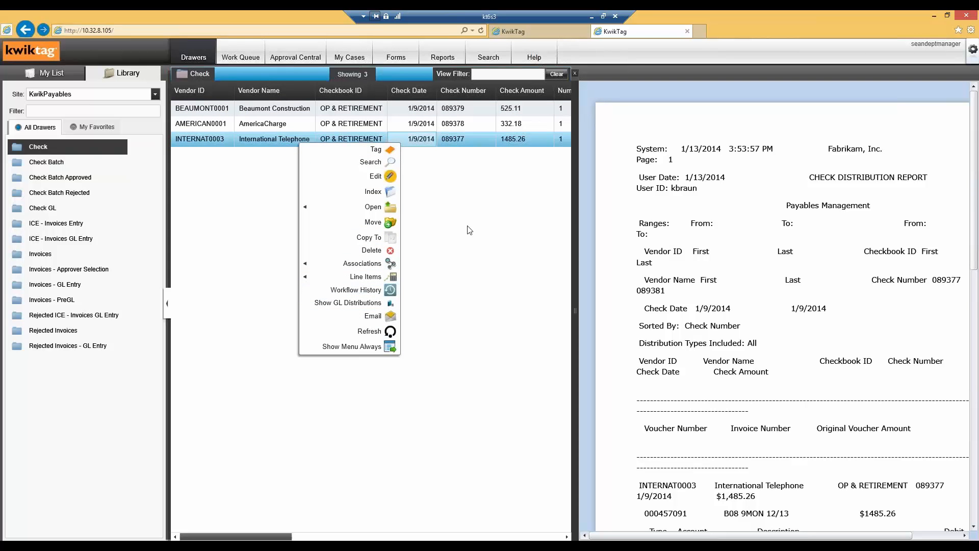
left_click(369, 291)
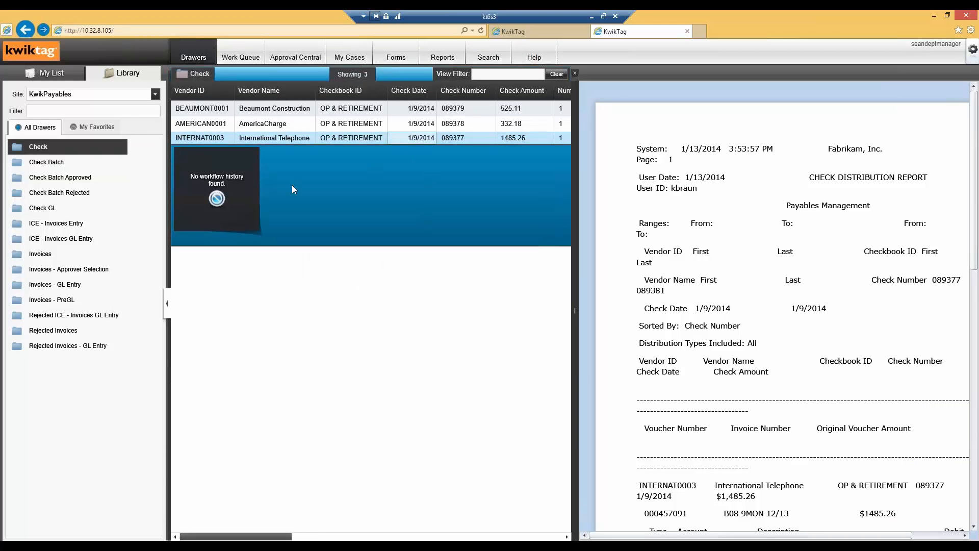
right_click(476, 137)
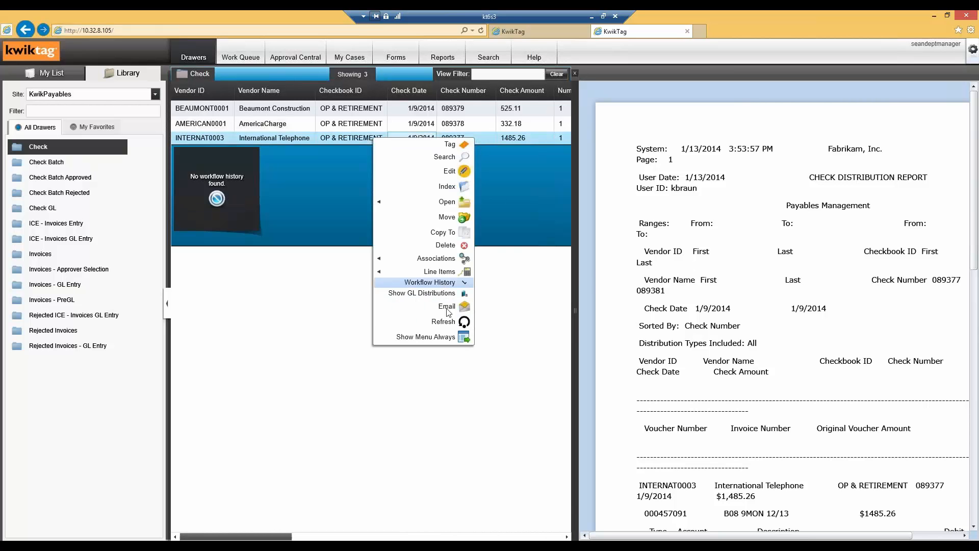
left_click(443, 284)
- Show the International Telephone check's associations and view the associated payables invoice
right_click(475, 141)
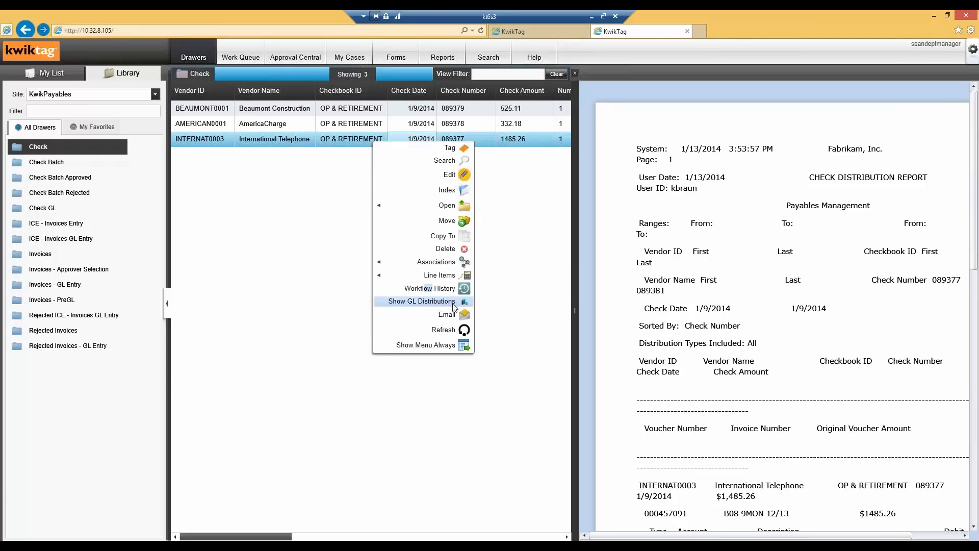
mouse_move(446, 263)
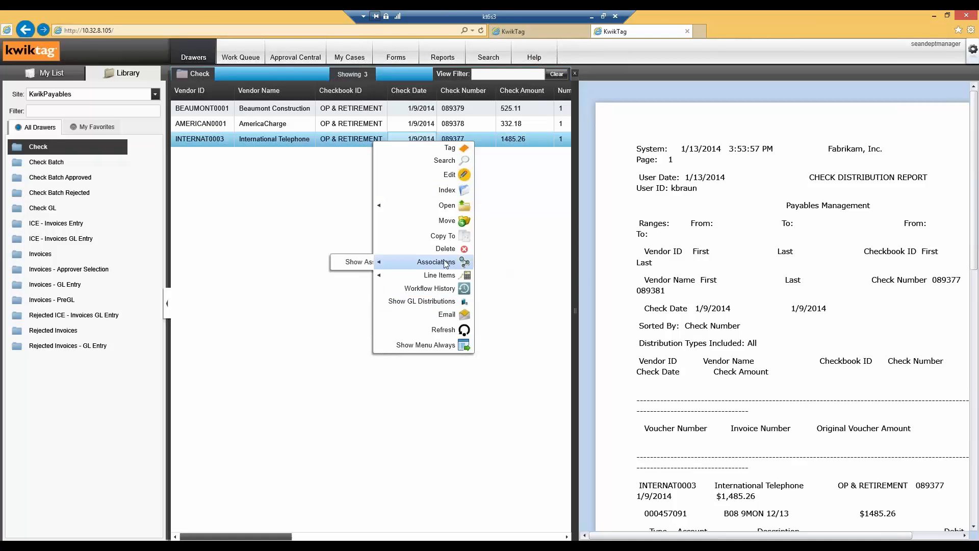
left_click(340, 262)
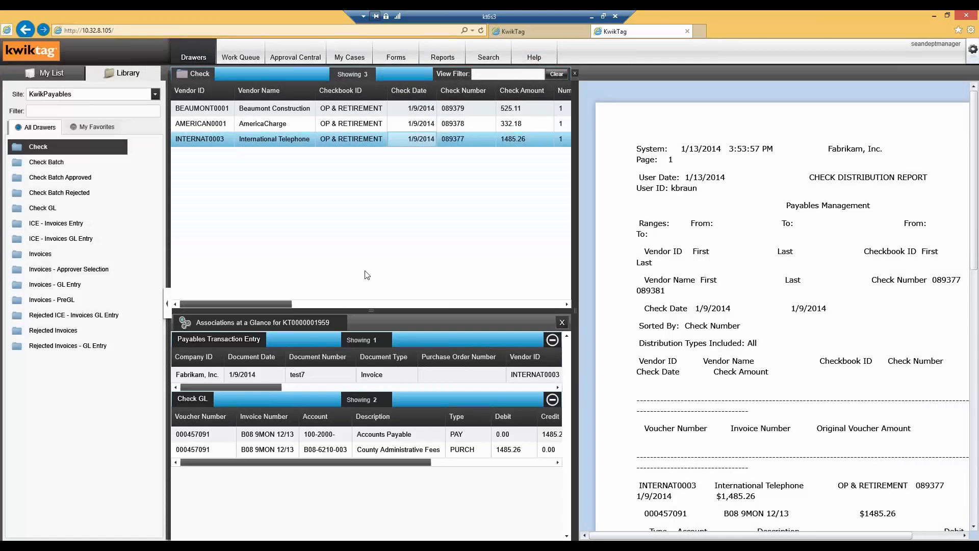
left_click_drag(573, 310, 607, 312)
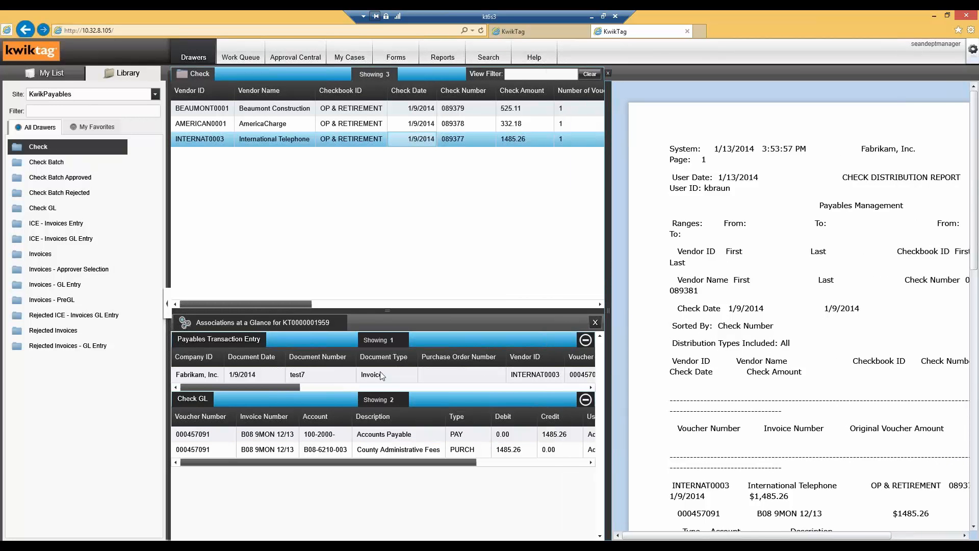
left_click(446, 376)
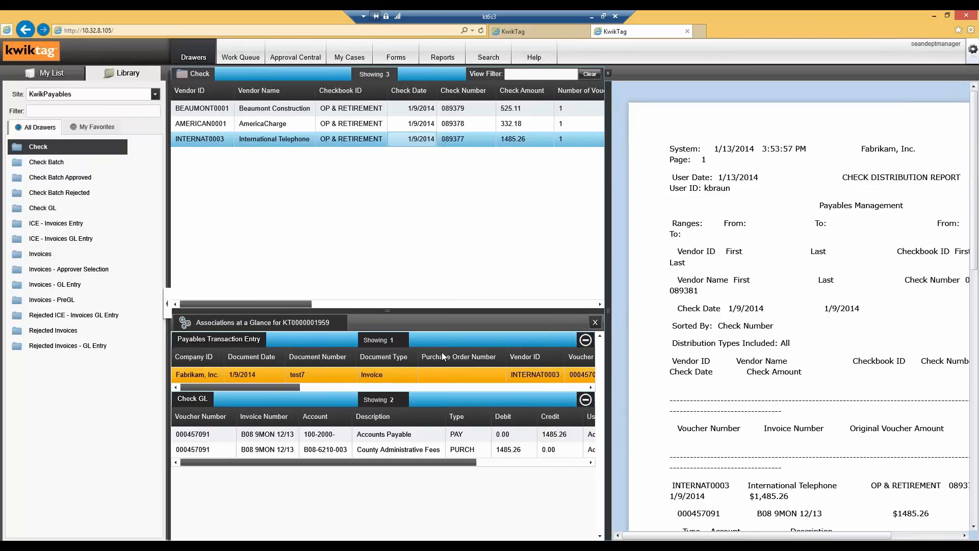
- Show the associated invoice's workflow history and enlarge the associations area to reveal the Check GL entries
right_click(458, 377)
mouse_move(500, 384)
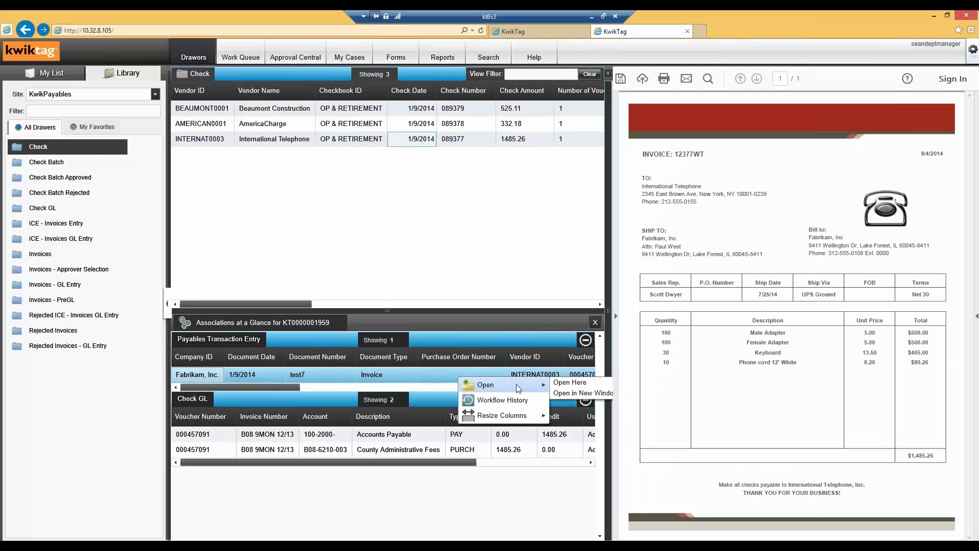
left_click(495, 400)
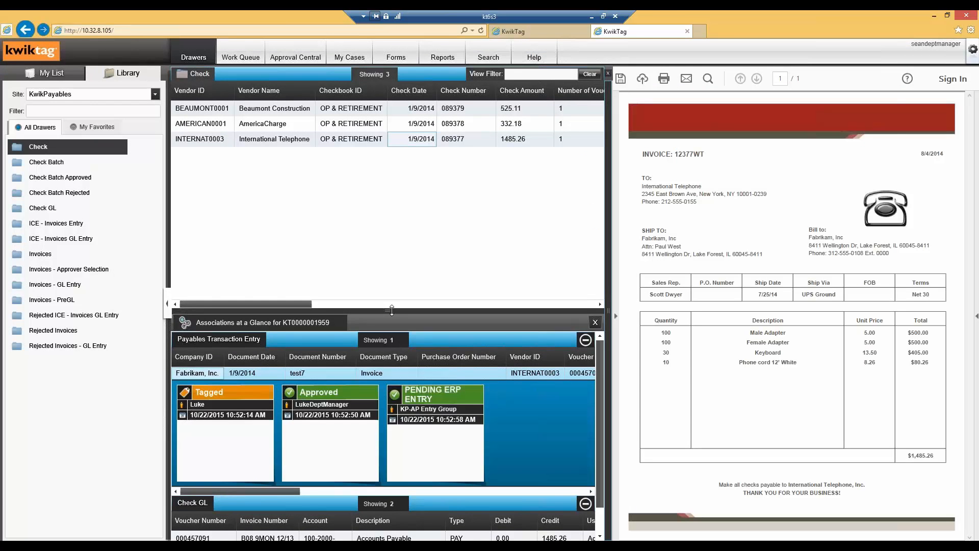
left_click_drag(389, 243, 389, 203)
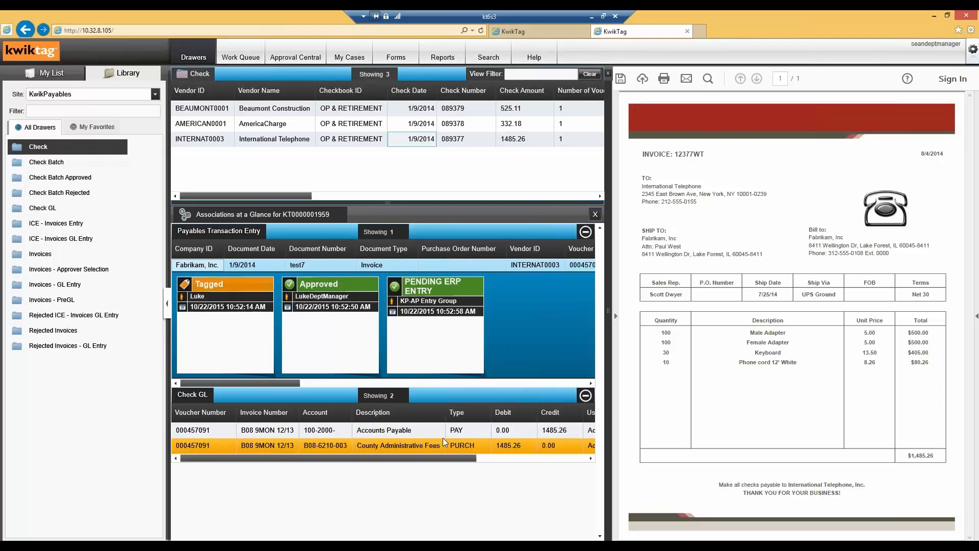
left_click_drag(611, 354, 613, 354)
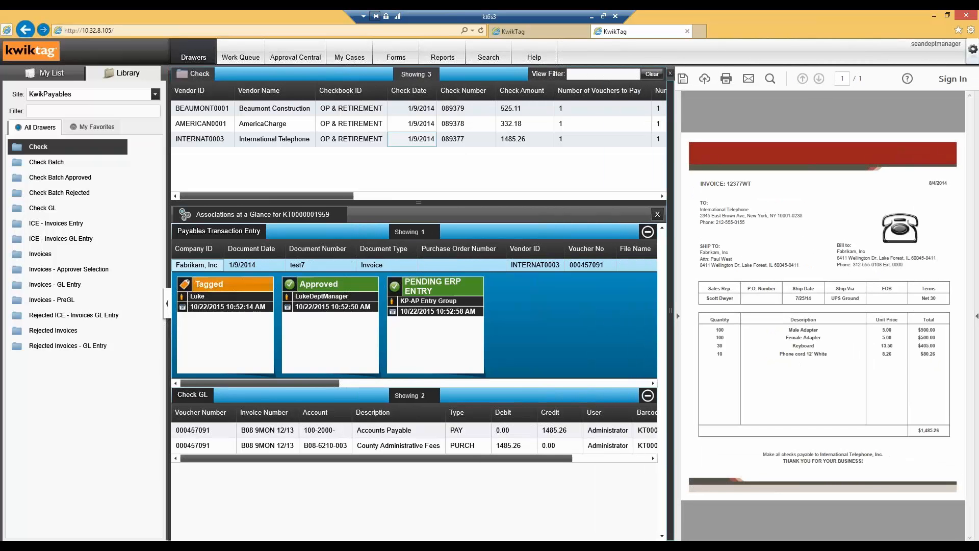
- Search the documents for check number 089377 and open the found International Telephone check beside the results
left_click(581, 74)
left_click(488, 59)
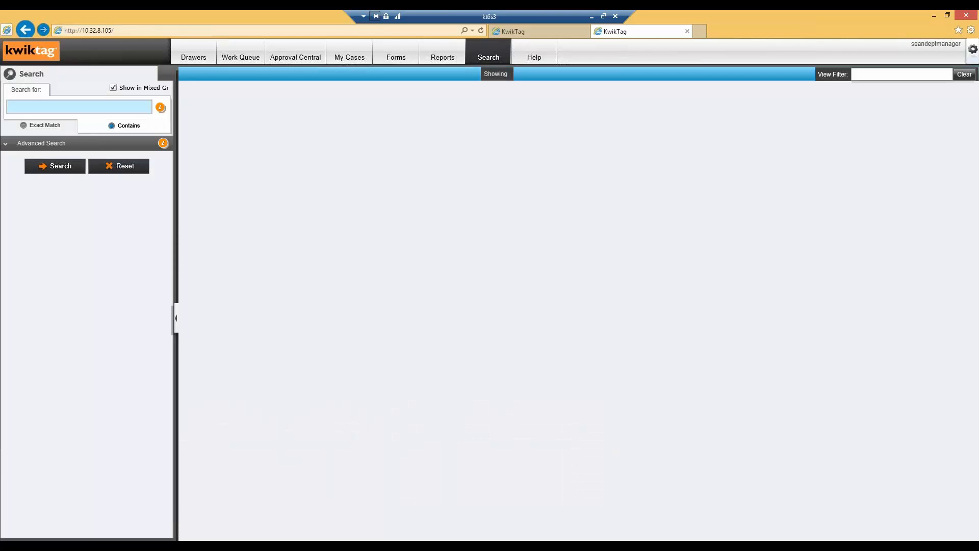
type("089377")
key("Return")
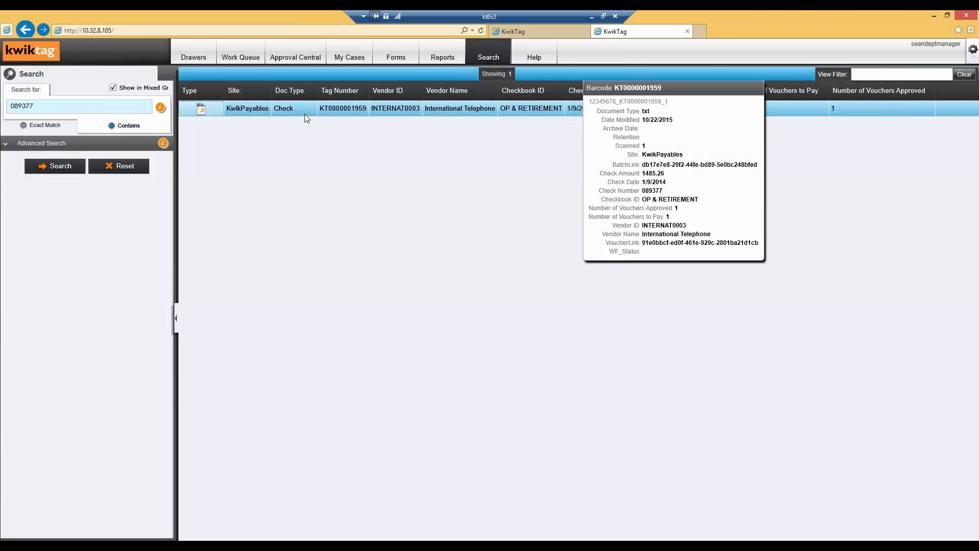
right_click(305, 114)
mouse_move(366, 99)
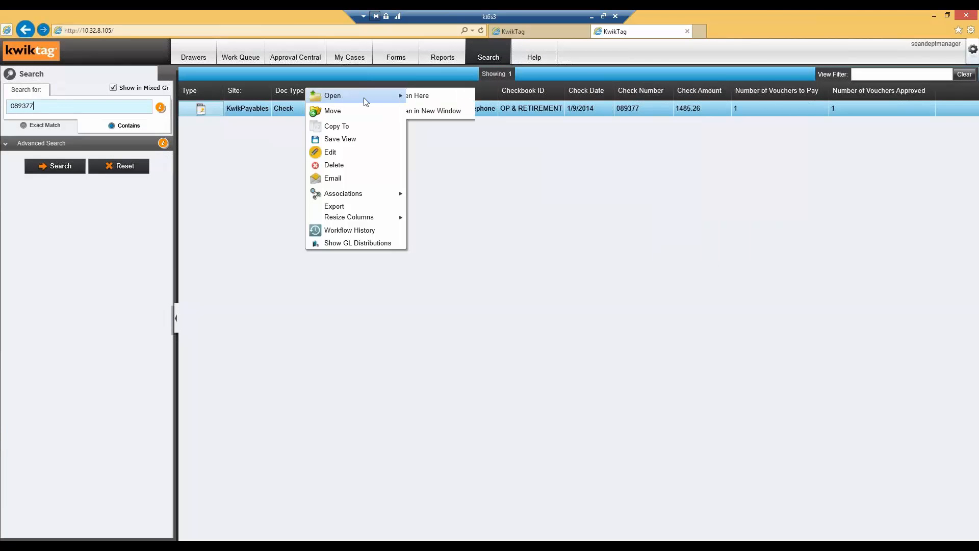
left_click(431, 99)
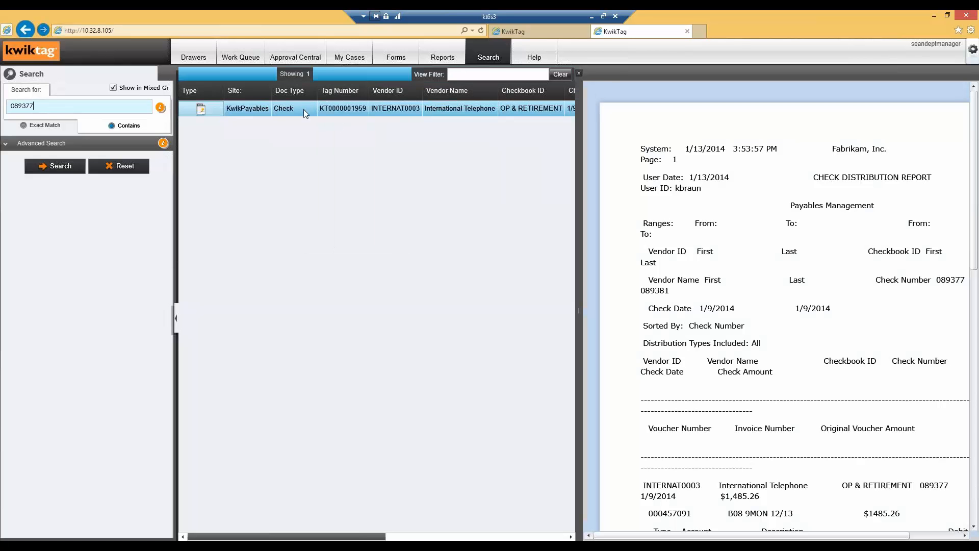
- Show the associations of the International Telephone check found by the search
right_click(303, 109)
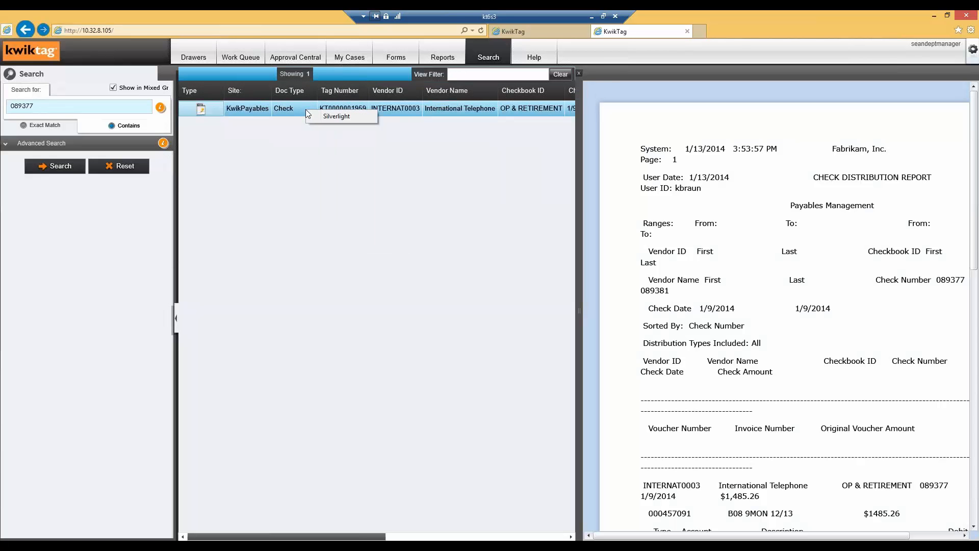
right_click(411, 113)
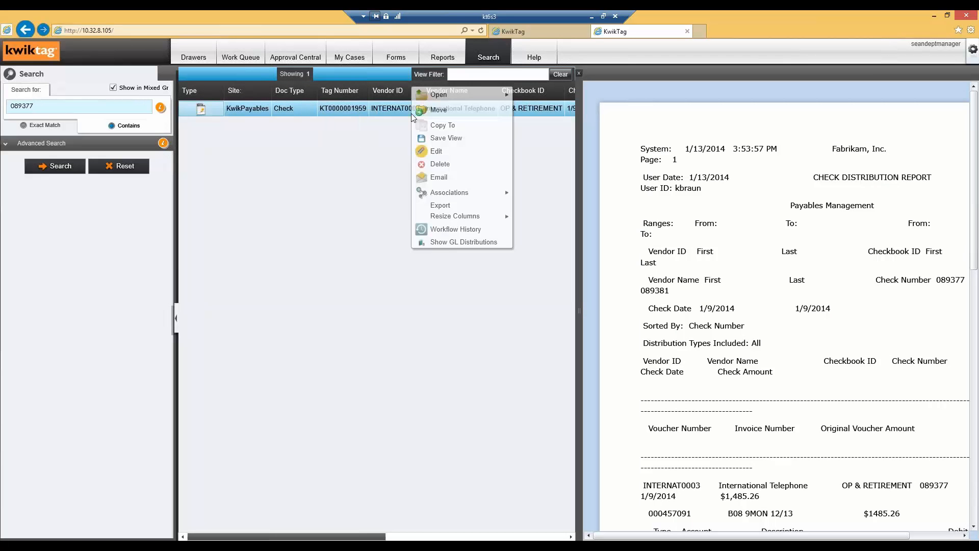
mouse_move(459, 195)
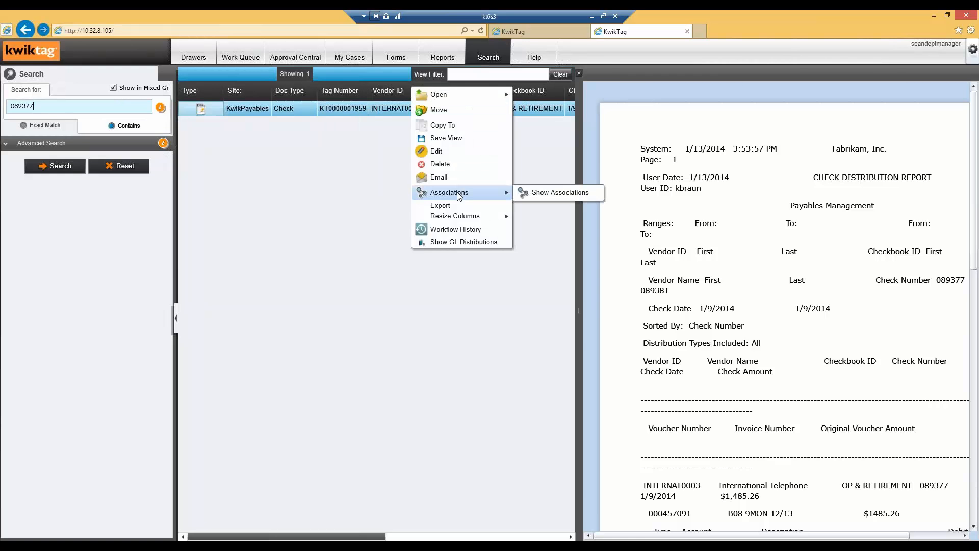
left_click(539, 194)
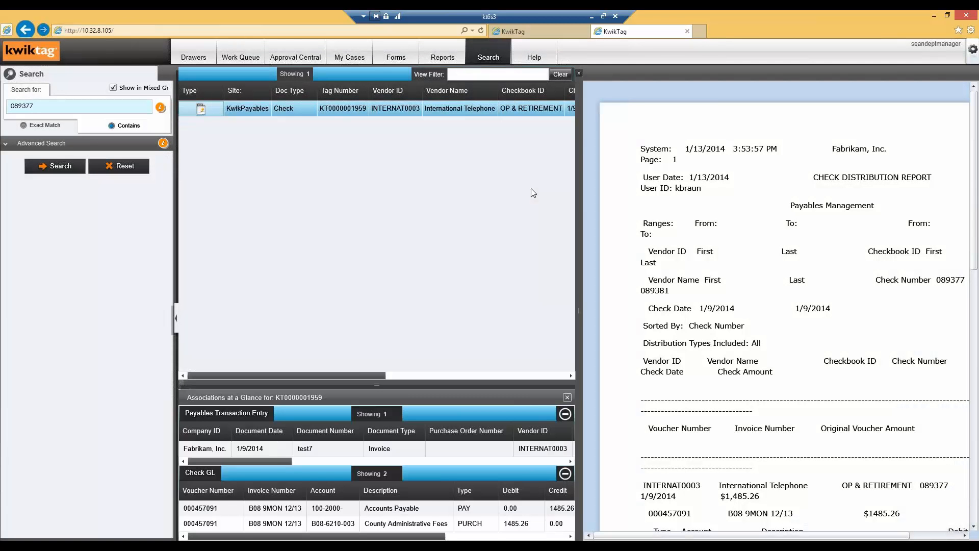
- Enlarge the associations area and show the workflow history of the associated payables invoice test7
left_click_drag(377, 383, 377, 272)
right_click(406, 341)
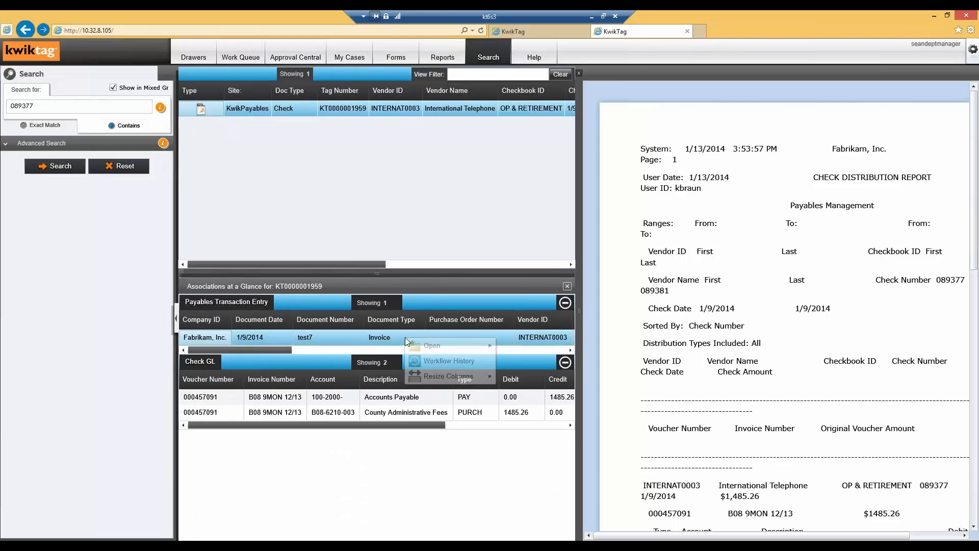
left_click(439, 362)
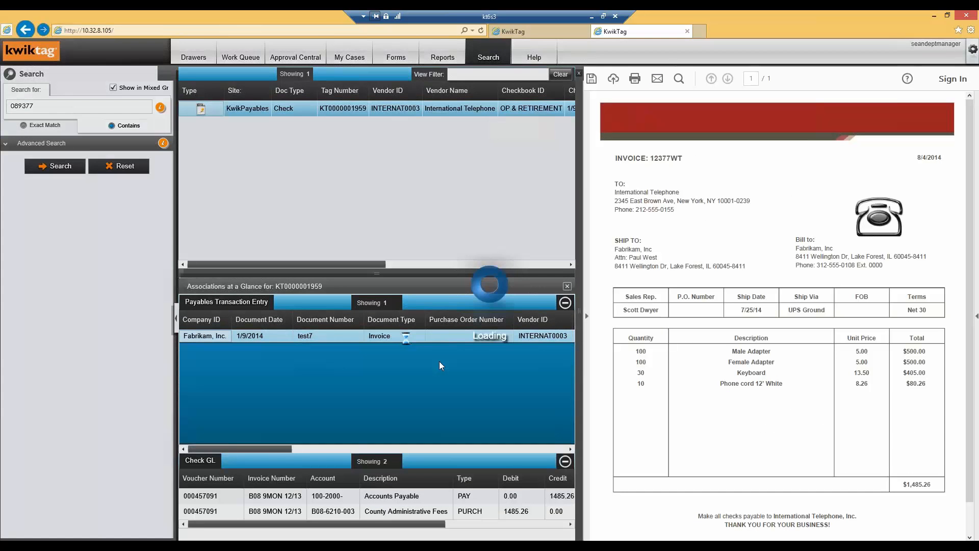